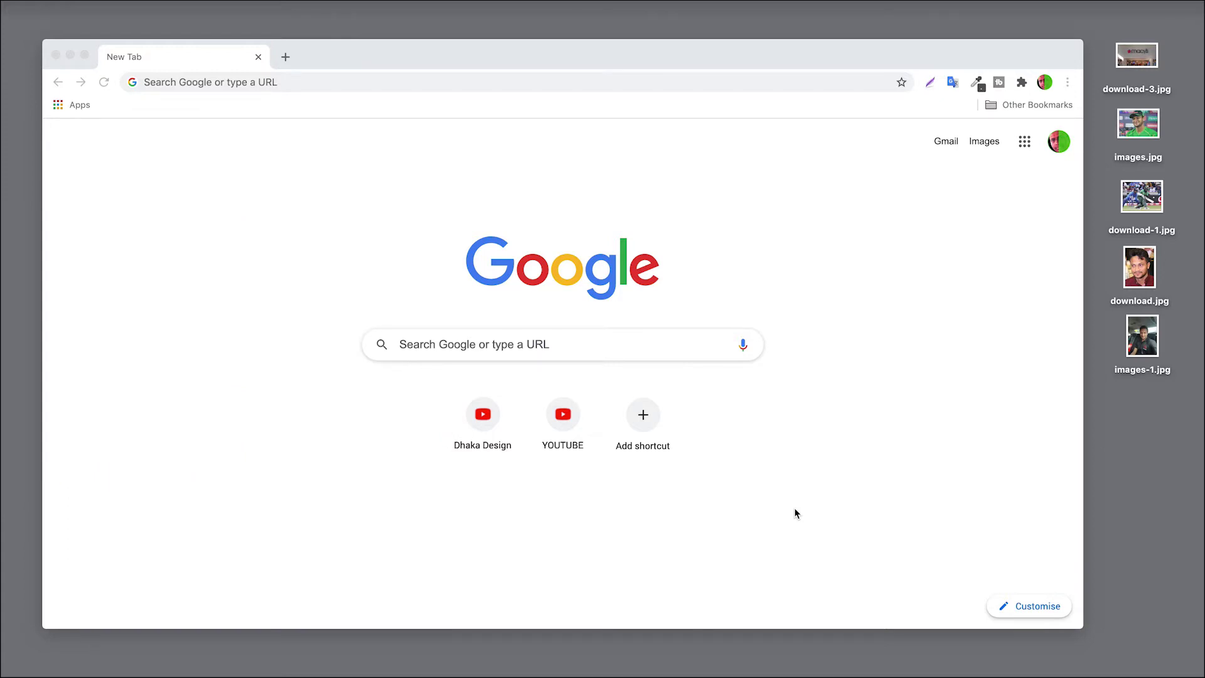
- Open the remove.bg website in the browser
{"action": "left_click", "coordinate": [324, 81]}
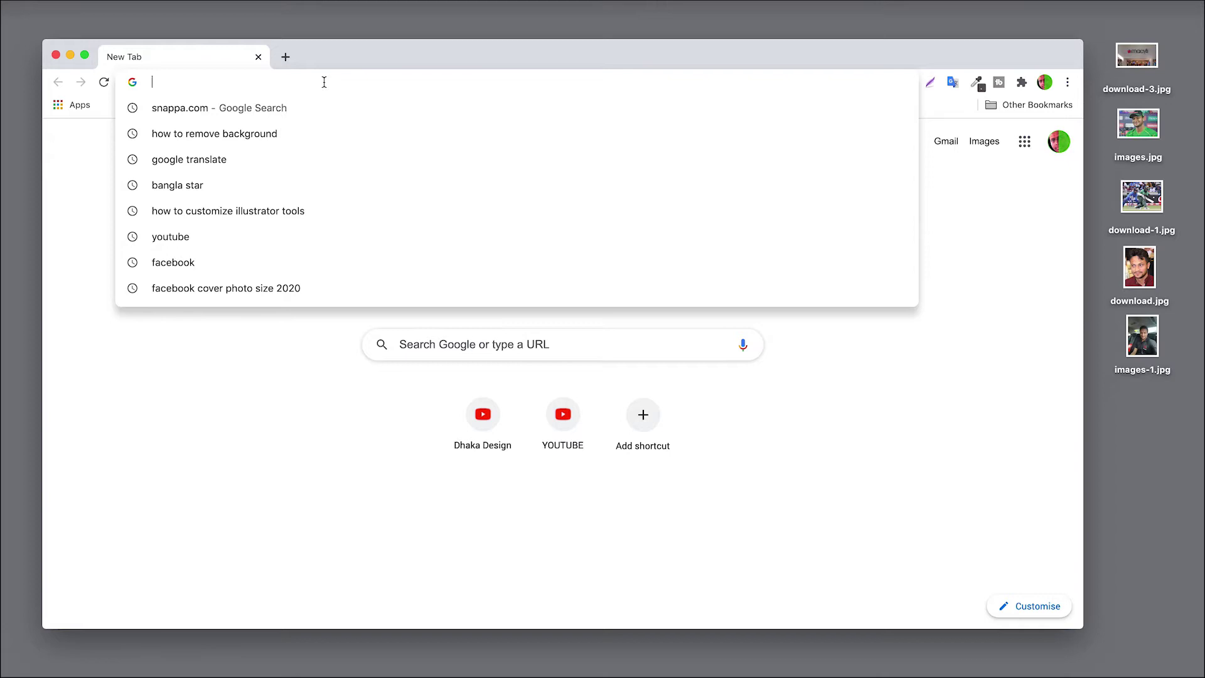
{"action": "type", "text": "re"}
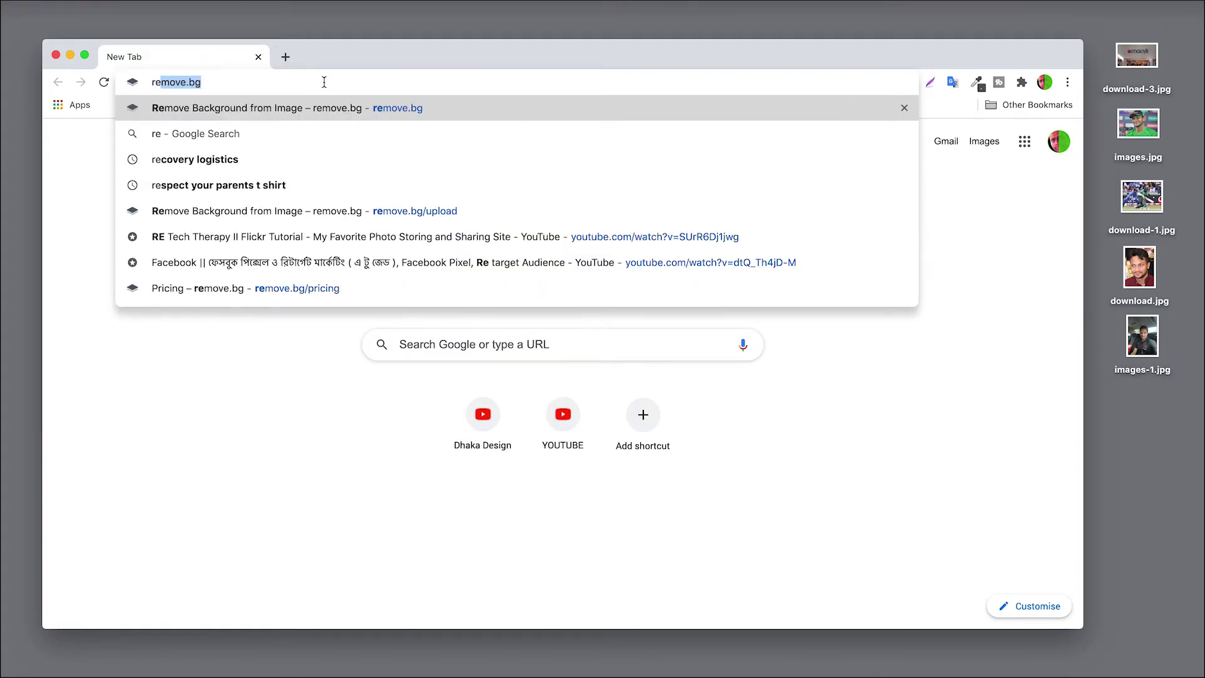
{"action": "key", "text": "Right"}
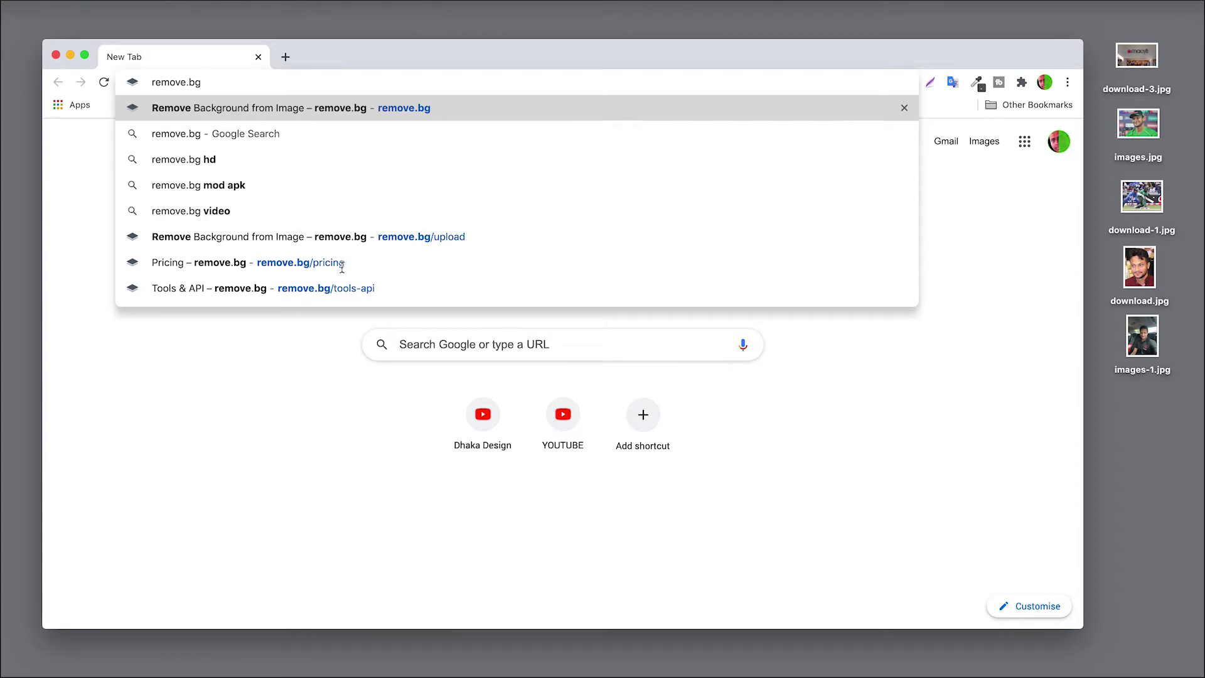
{"action": "left_click", "coordinate": [209, 82]}
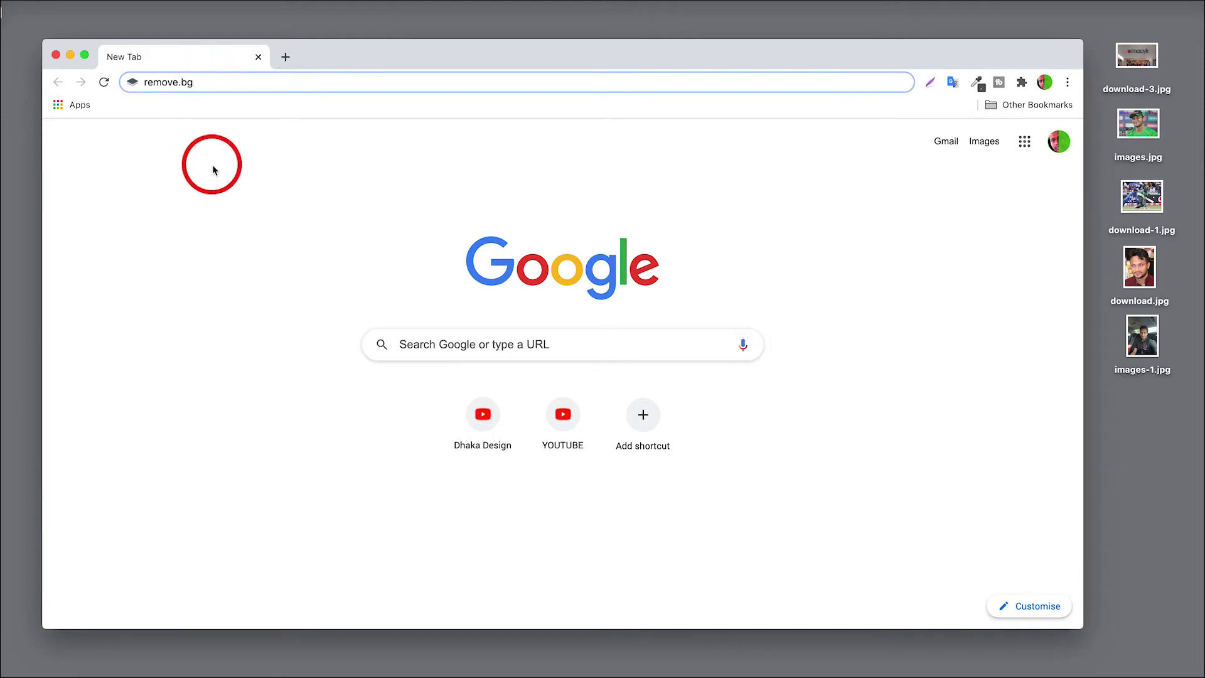
{"action": "key", "text": "Return"}
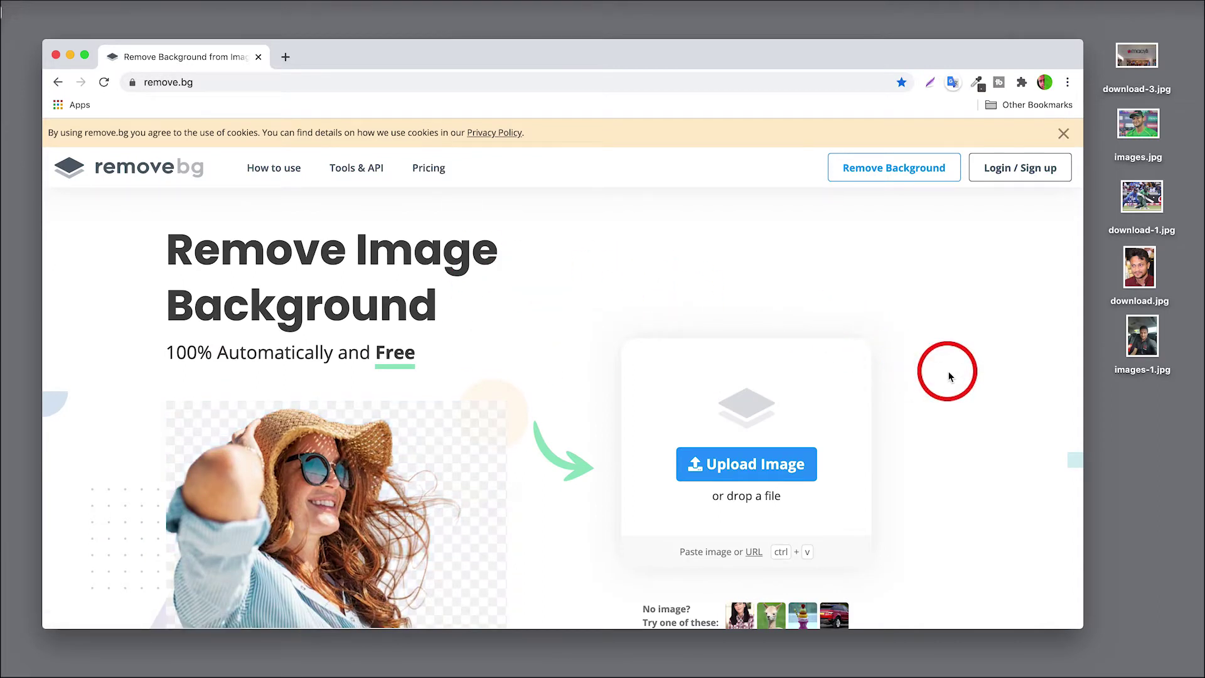
{"action": "scroll", "coordinate": [811, 357], "scroll_direction": "down", "scroll_amount": 2}
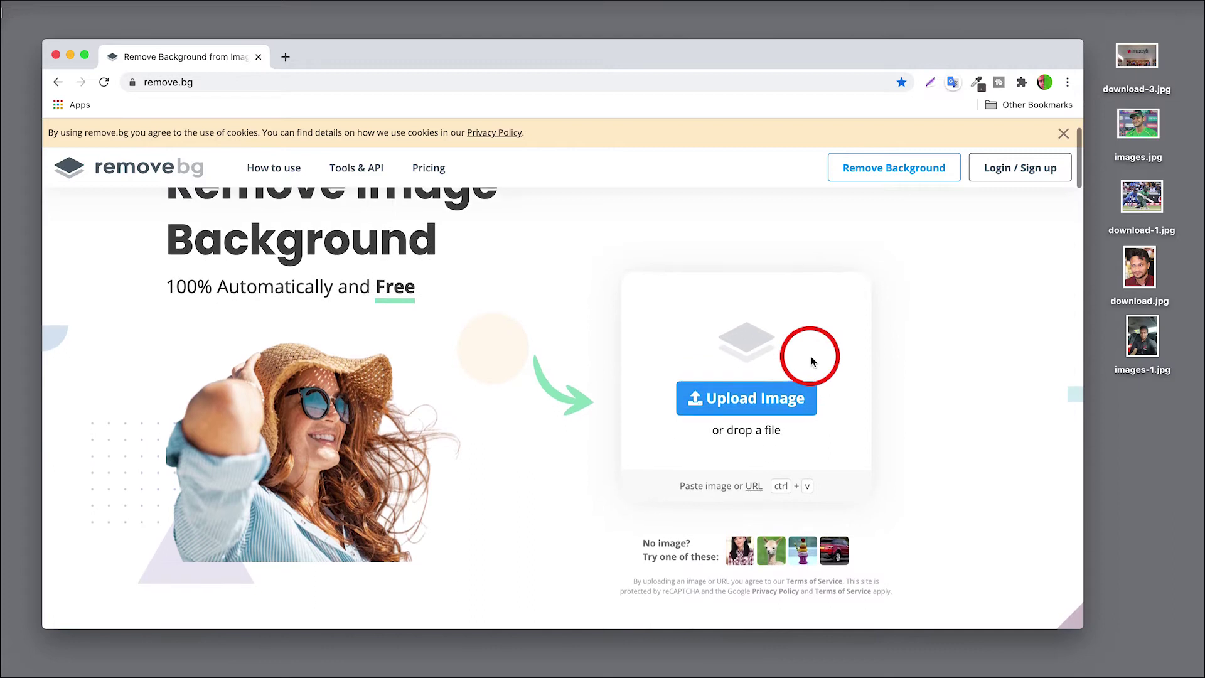
{"action": "scroll", "coordinate": [810, 361], "scroll_direction": "up", "scroll_amount": 2}
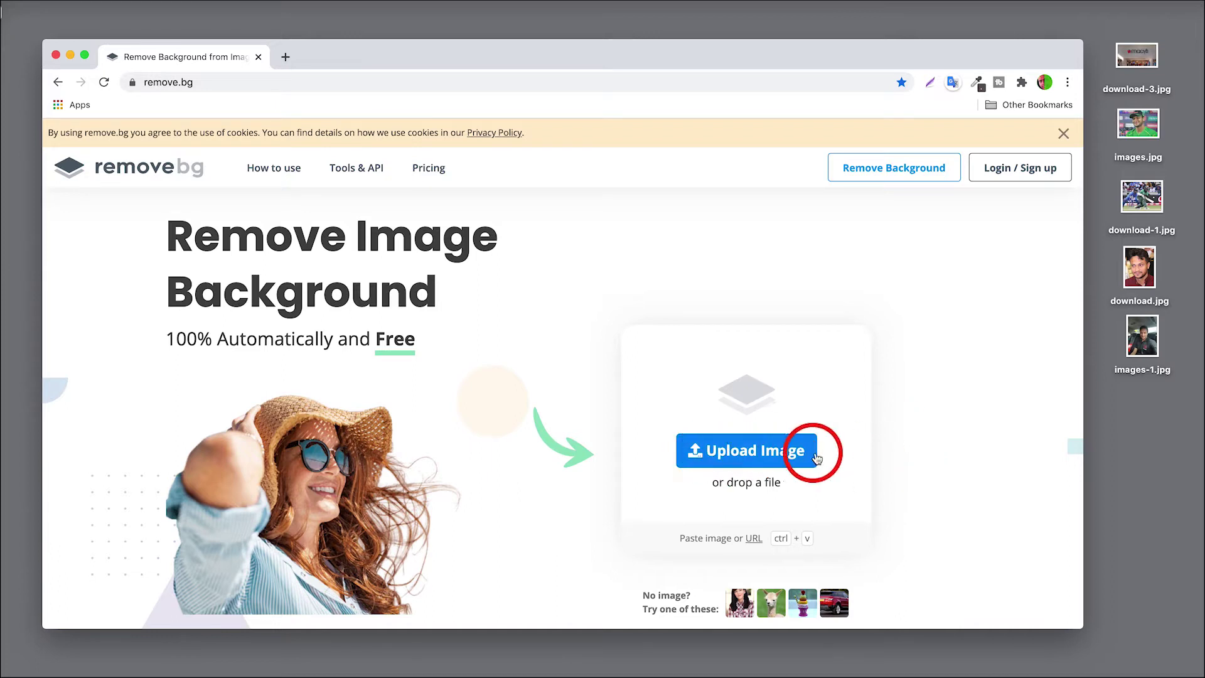
{"action": "left_click", "coordinate": [741, 450]}
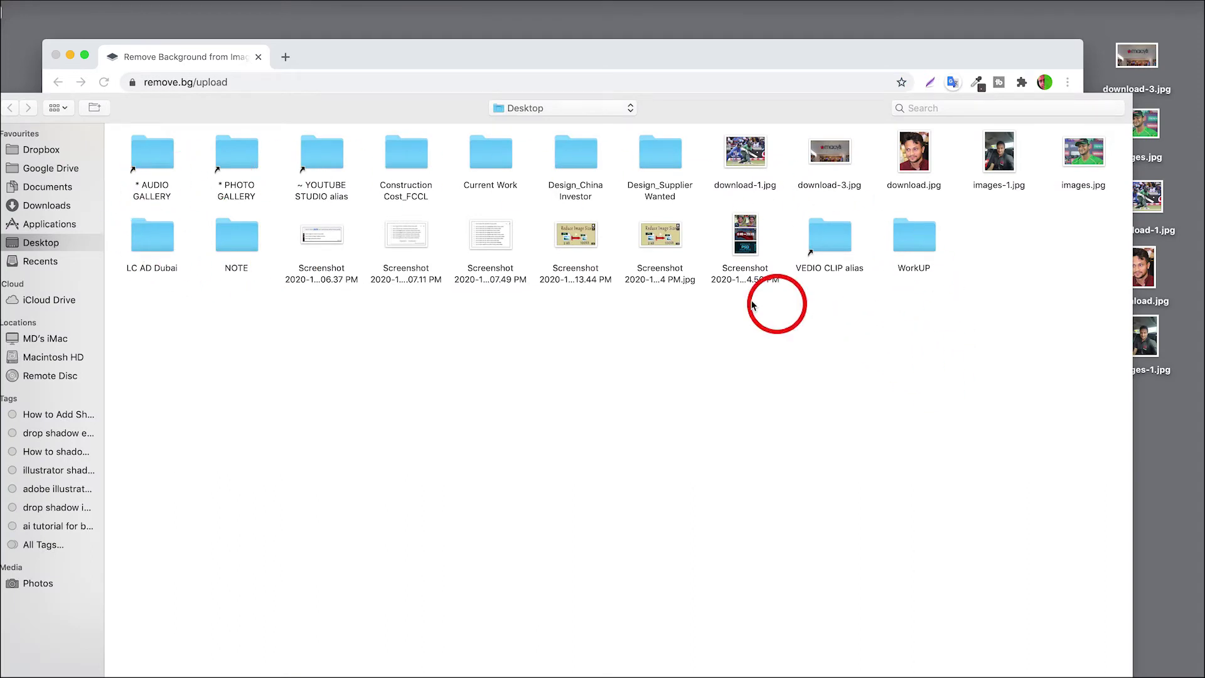
{"action": "key", "text": "Escape"}
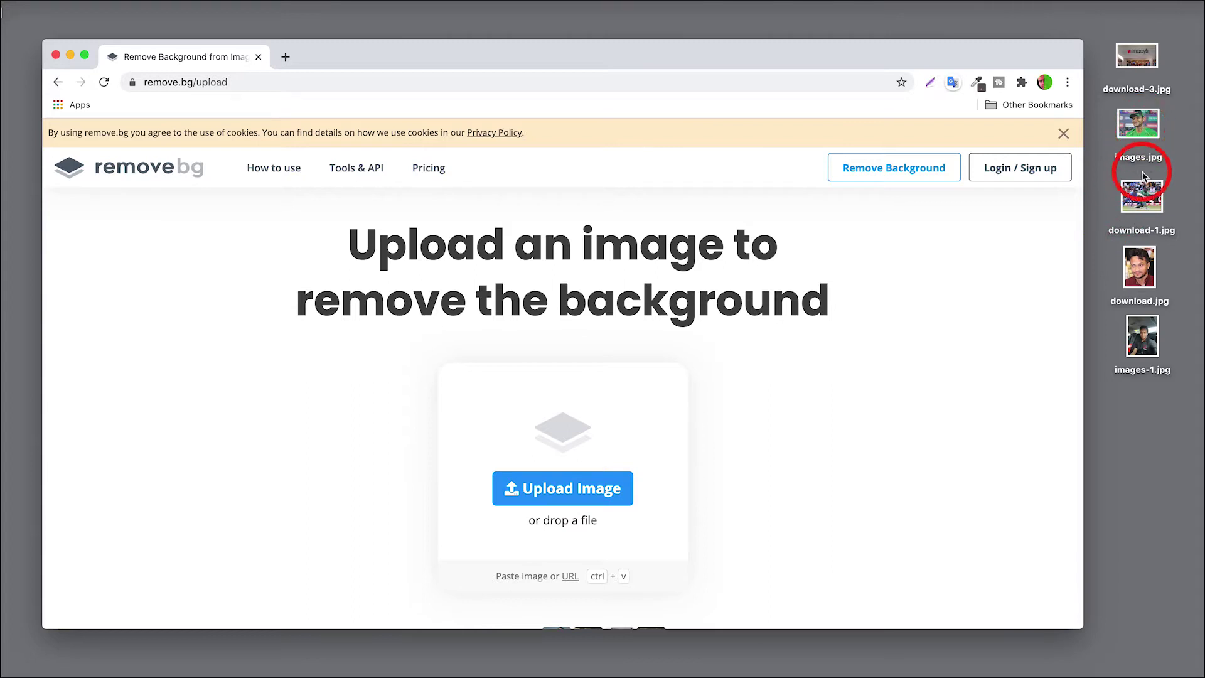
- Upload download.jpg from the desktop for background removal and compare the original with the cut-out result
{"action": "left_click", "coordinate": [1146, 278]}
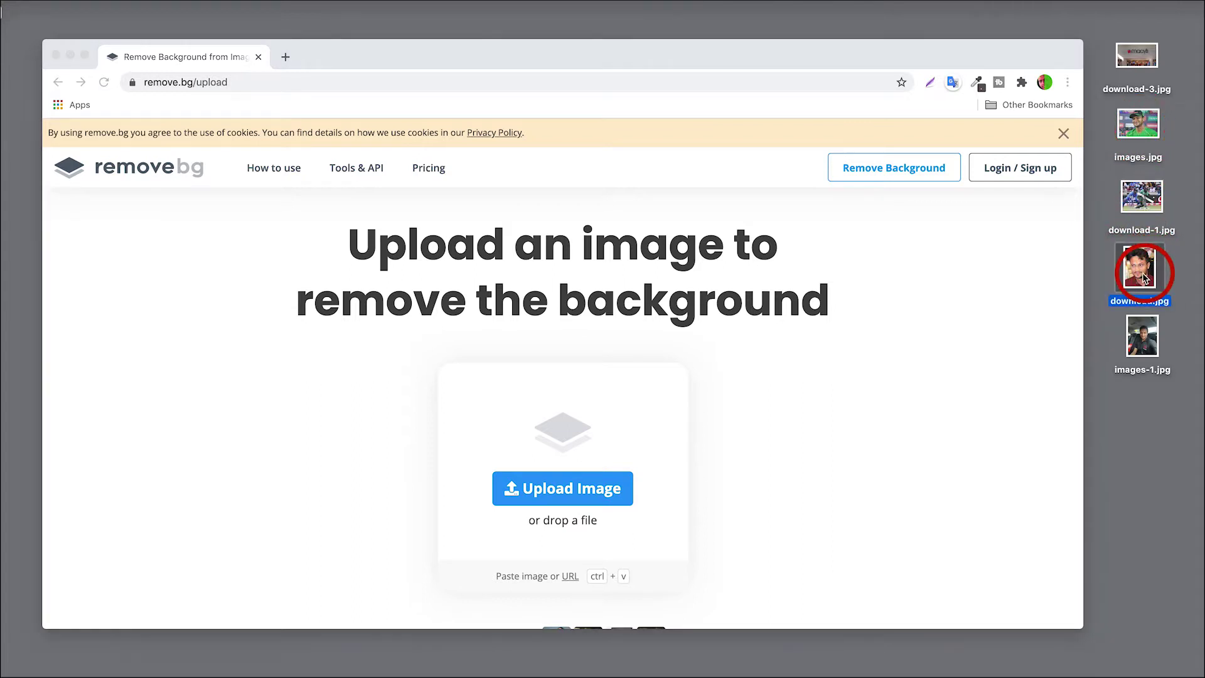
{"action": "left_click_drag", "start_coordinate": [1143, 271], "coordinate": [587, 437]}
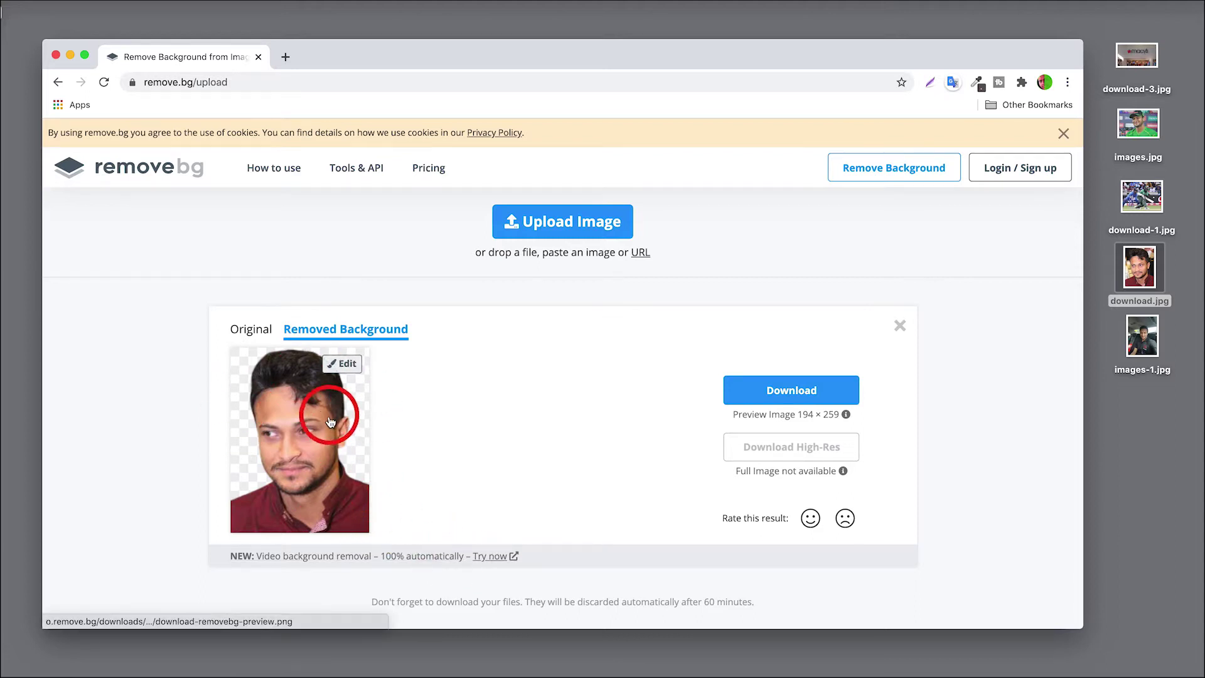
{"action": "left_click", "coordinate": [254, 329]}
{"action": "left_click", "coordinate": [314, 330]}
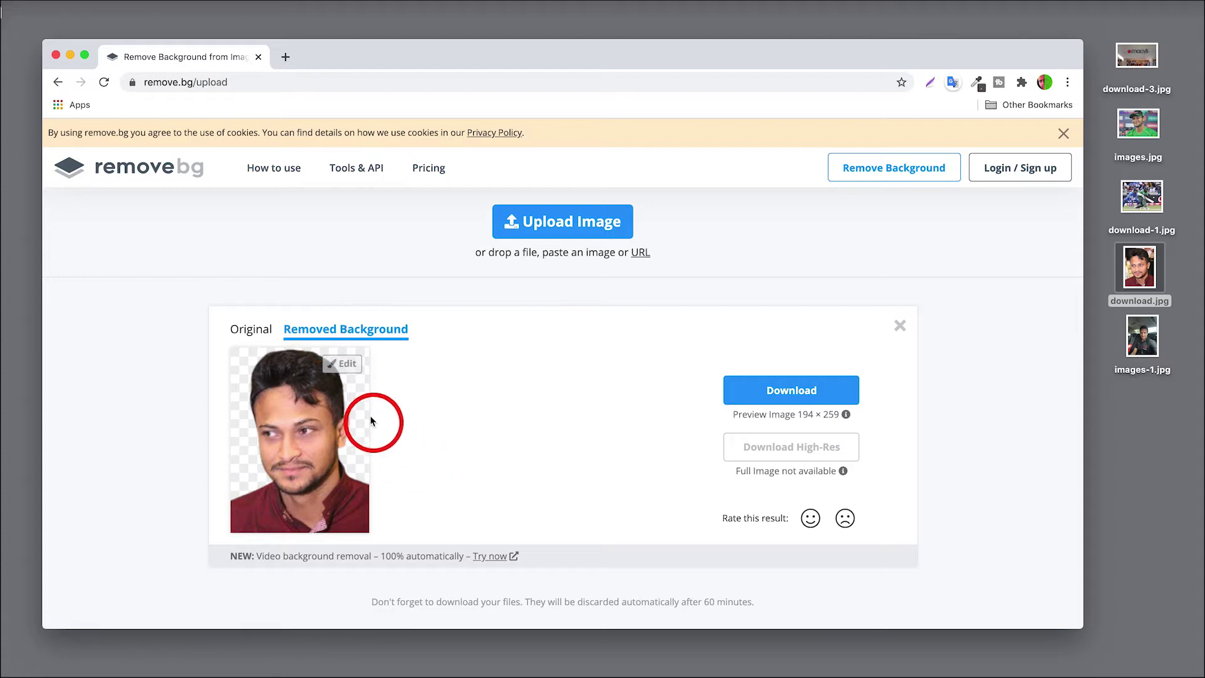
- Open the cut-out portrait for editing and apply the blue sea and cloudy sky photo as its background
{"action": "left_click", "coordinate": [347, 366]}
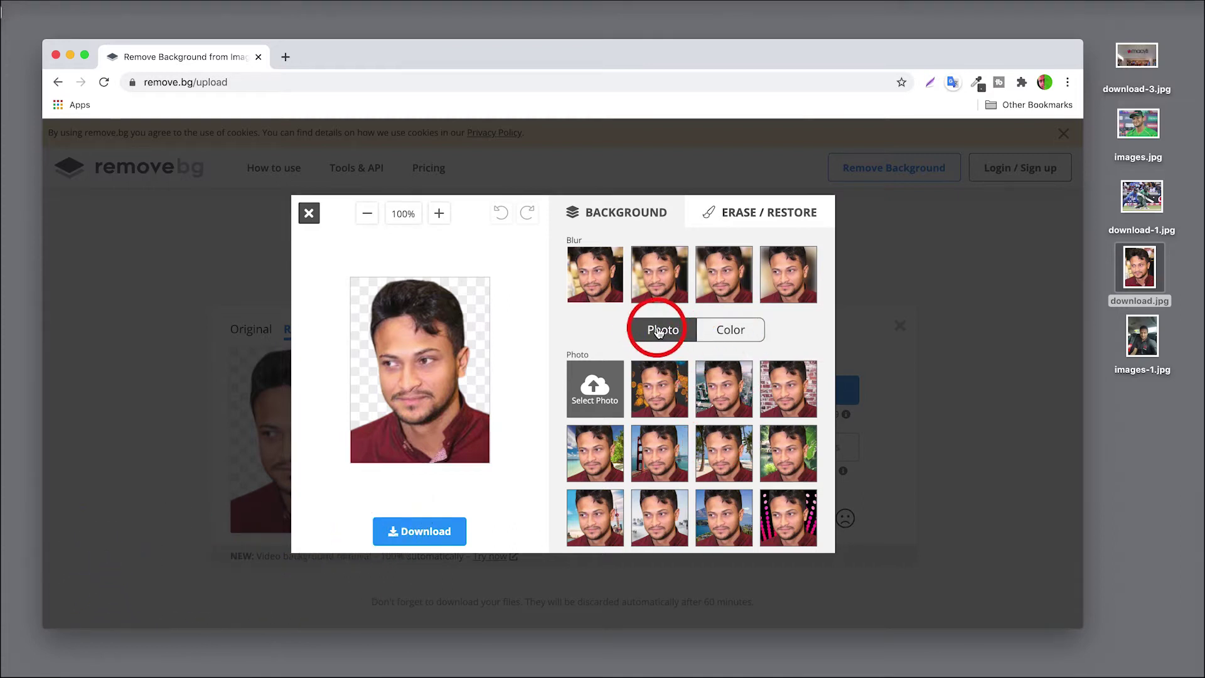
{"action": "scroll", "coordinate": [741, 418], "scroll_direction": "down", "scroll_amount": 5}
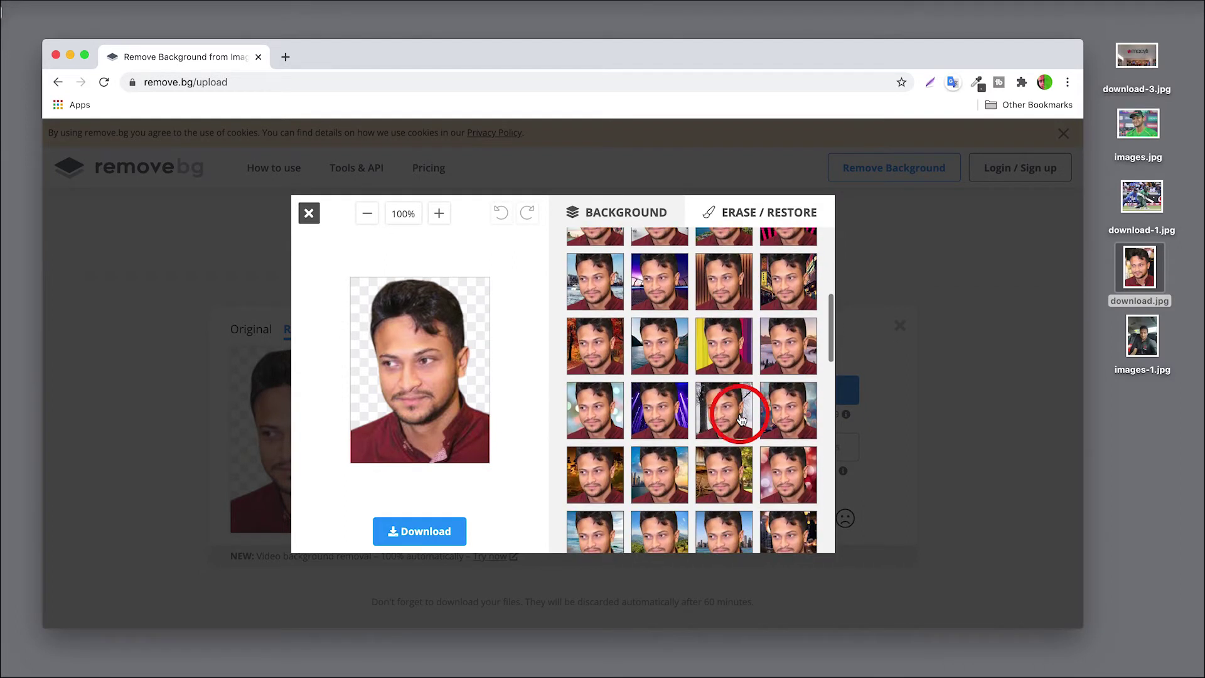
{"action": "scroll", "coordinate": [728, 458], "scroll_direction": "down", "scroll_amount": 2}
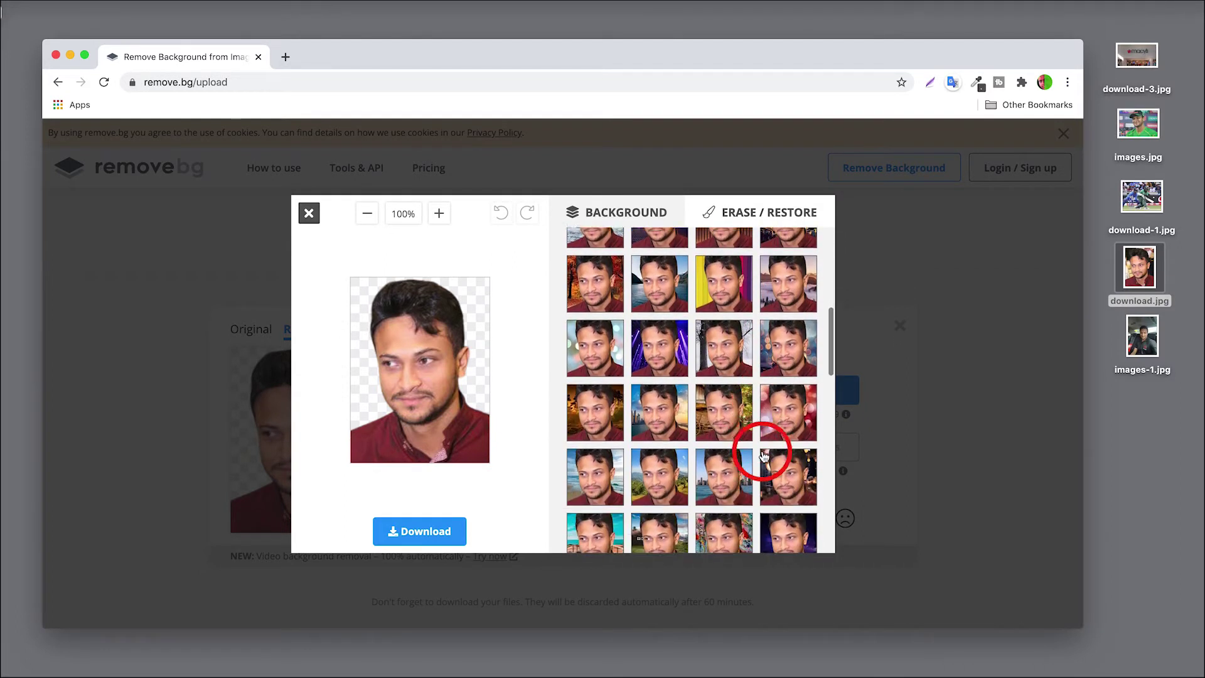
{"action": "left_click", "coordinate": [594, 468]}
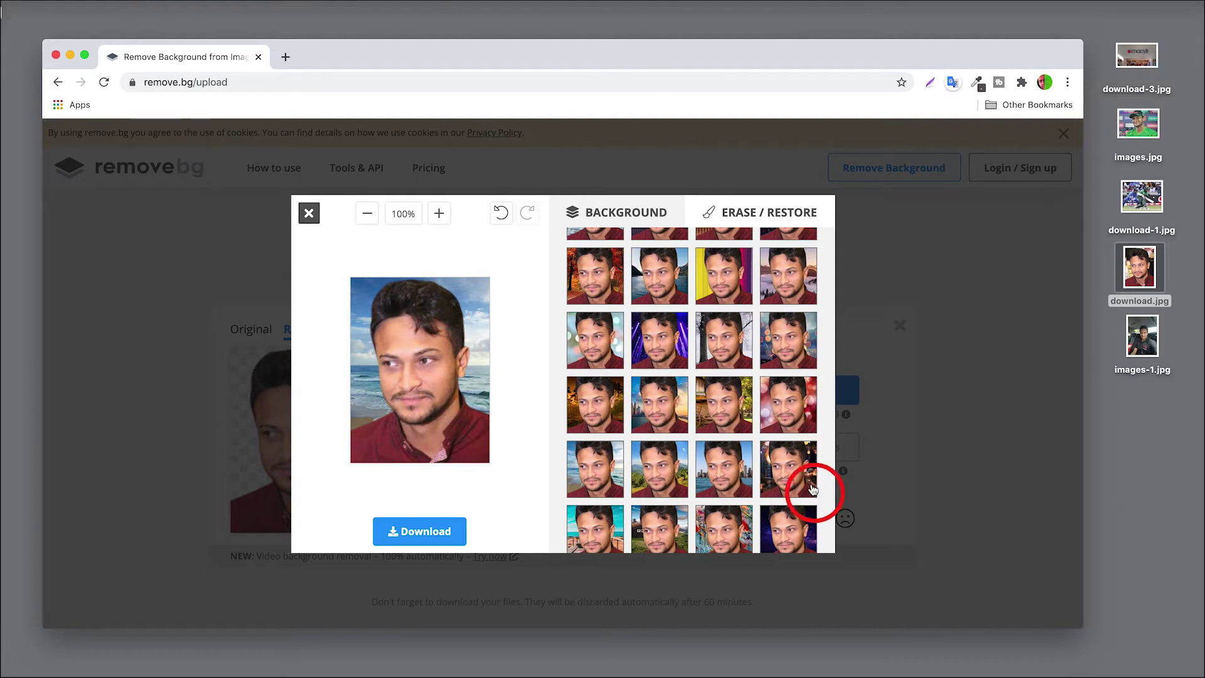
- Replace the portrait's background with the red and white brick wall photo
{"action": "scroll", "coordinate": [785, 363], "scroll_direction": "down", "scroll_amount": 3}
{"action": "scroll", "coordinate": [785, 363], "scroll_direction": "up", "scroll_amount": 5}
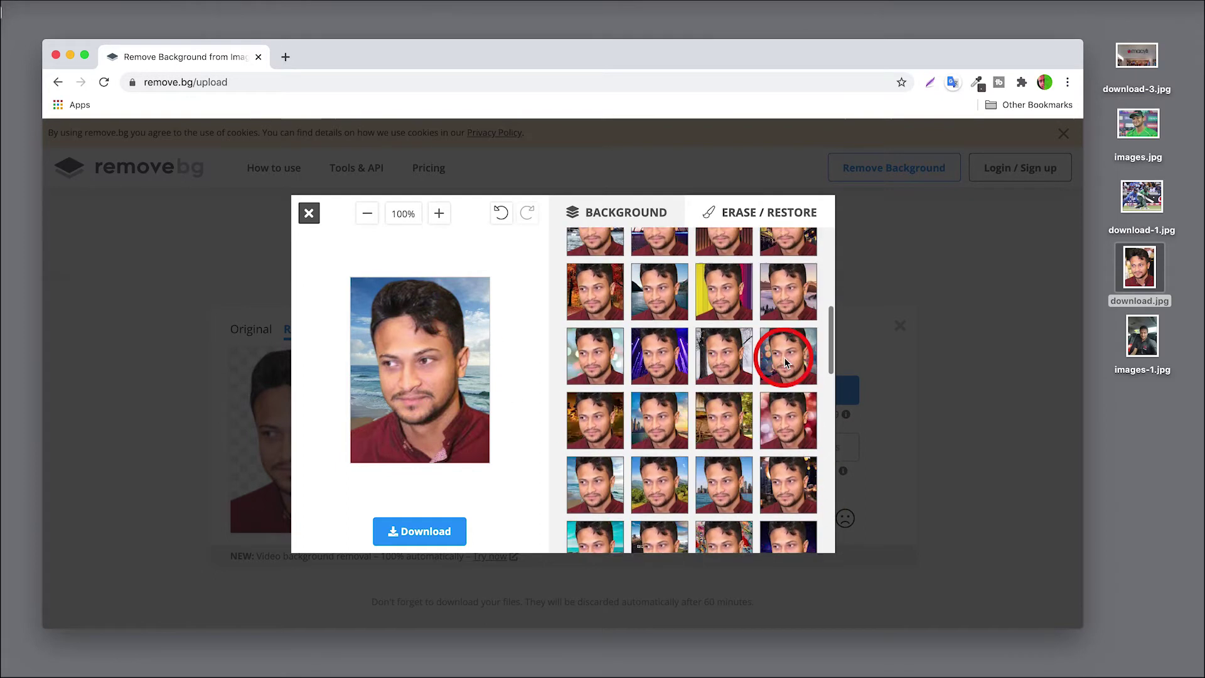
{"action": "left_click", "coordinate": [785, 386]}
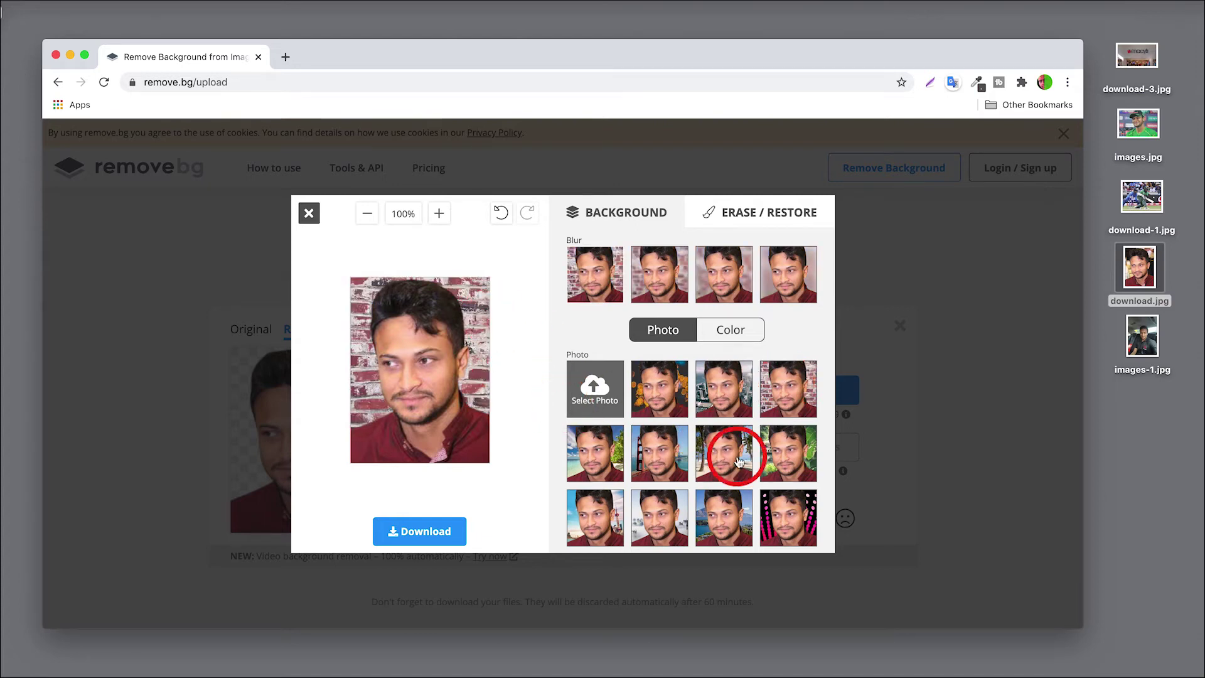
- Switch from photo to solid colour backgrounds and try dark blue and red behind the portrait
{"action": "scroll", "coordinate": [738, 461], "scroll_direction": "down", "scroll_amount": 5}
{"action": "scroll", "coordinate": [738, 461], "scroll_direction": "up", "scroll_amount": 5}
{"action": "scroll", "coordinate": [738, 461], "scroll_direction": "down", "scroll_amount": 10}
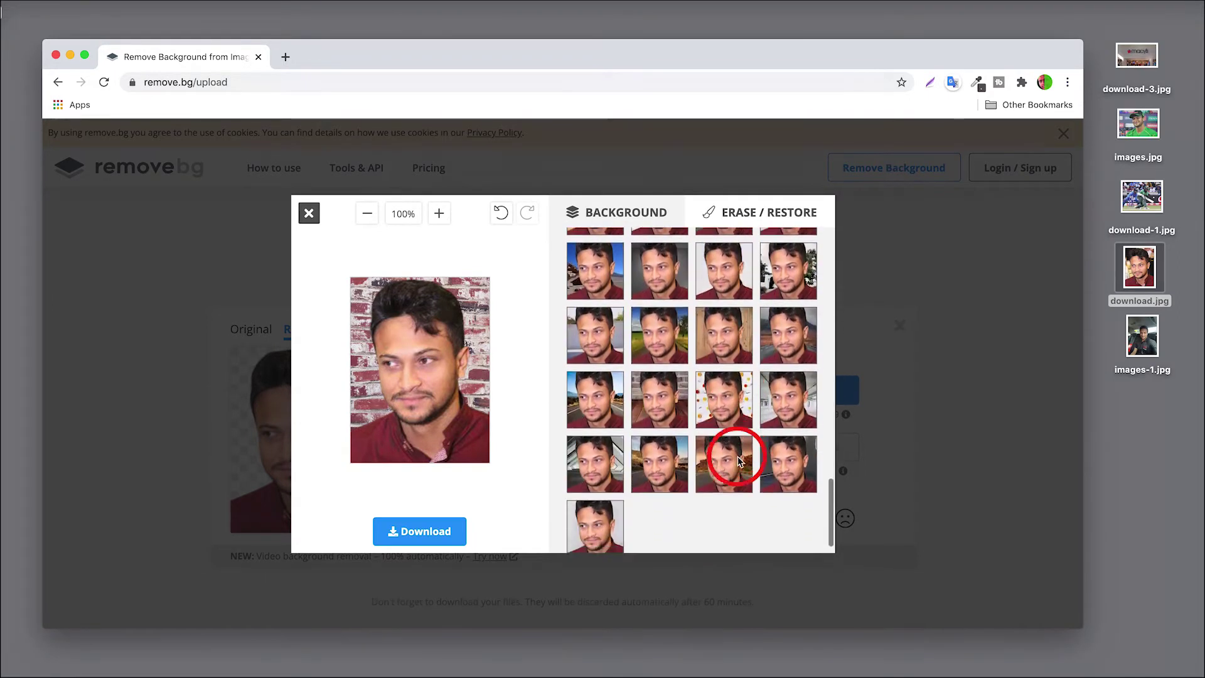
{"action": "scroll", "coordinate": [739, 462], "scroll_direction": "up", "scroll_amount": 10}
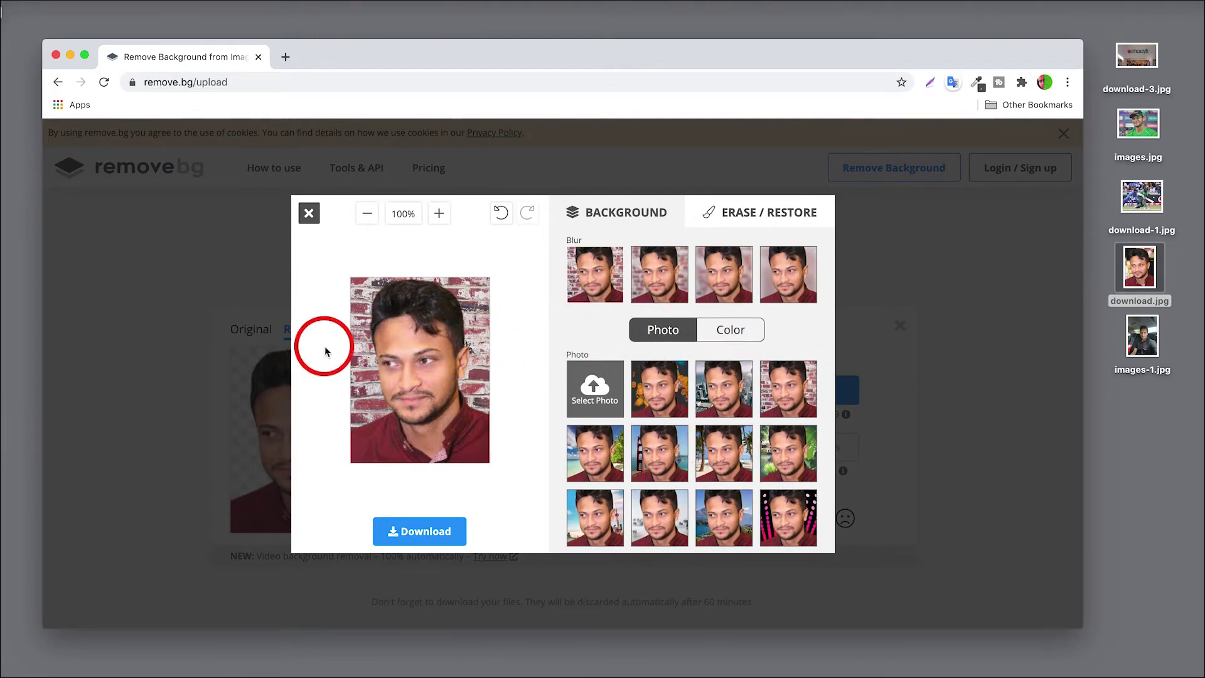
{"action": "left_click", "coordinate": [731, 333]}
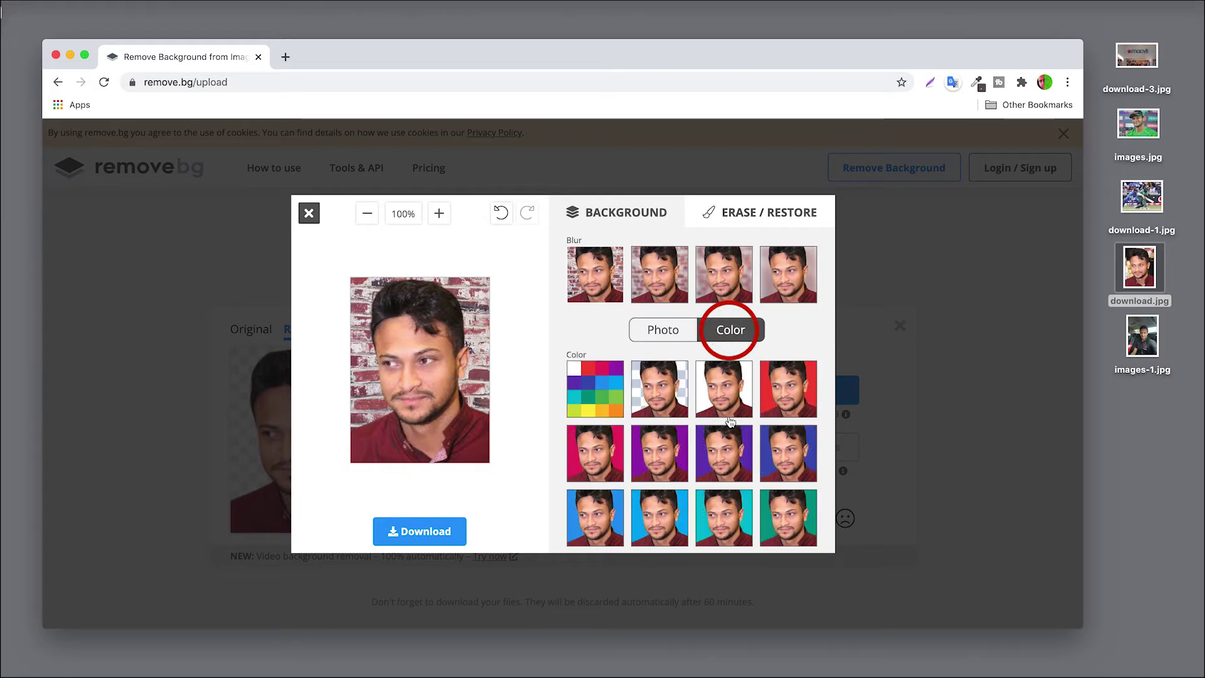
{"action": "left_click", "coordinate": [781, 460]}
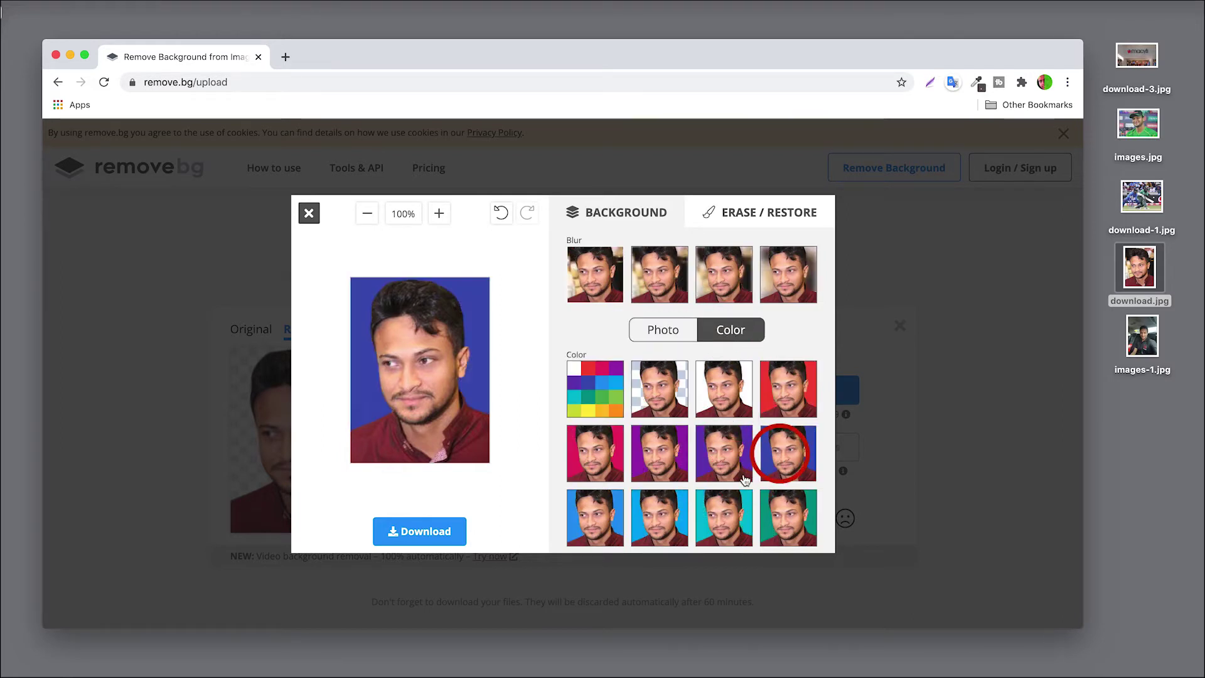
{"action": "left_click", "coordinate": [785, 396]}
- Choose the custom dark blue #2f5b80 from the colour picker and apply it as the portrait's background
{"action": "scroll", "coordinate": [725, 463], "scroll_direction": "down", "scroll_amount": 5}
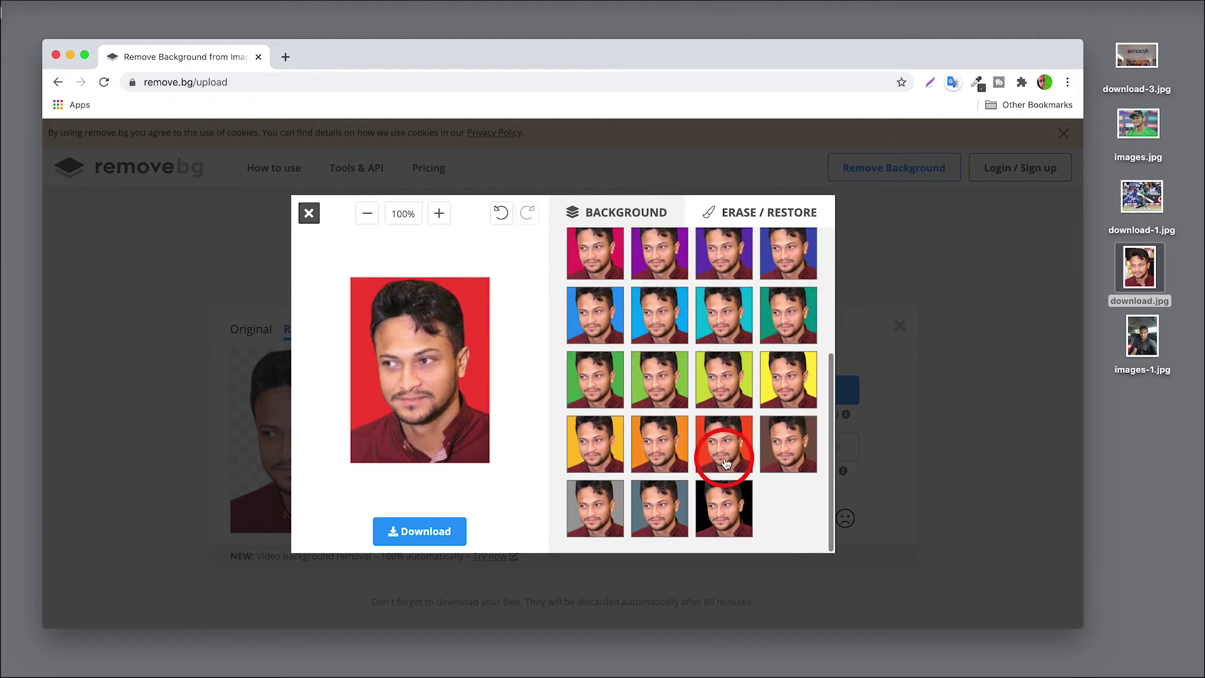
{"action": "scroll", "coordinate": [725, 463], "scroll_direction": "up", "scroll_amount": 5}
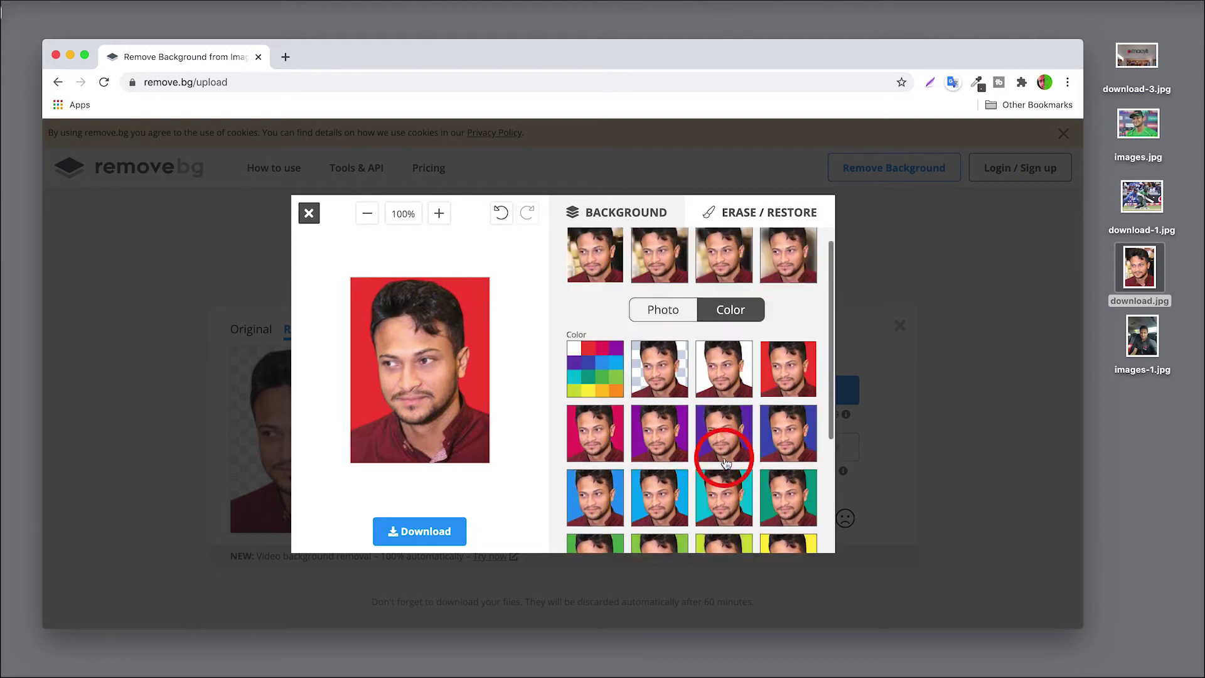
{"action": "left_click", "coordinate": [595, 388]}
{"action": "left_click", "coordinate": [612, 268]}
{"action": "left_click", "coordinate": [611, 313]}
{"action": "left_click", "coordinate": [590, 364]}
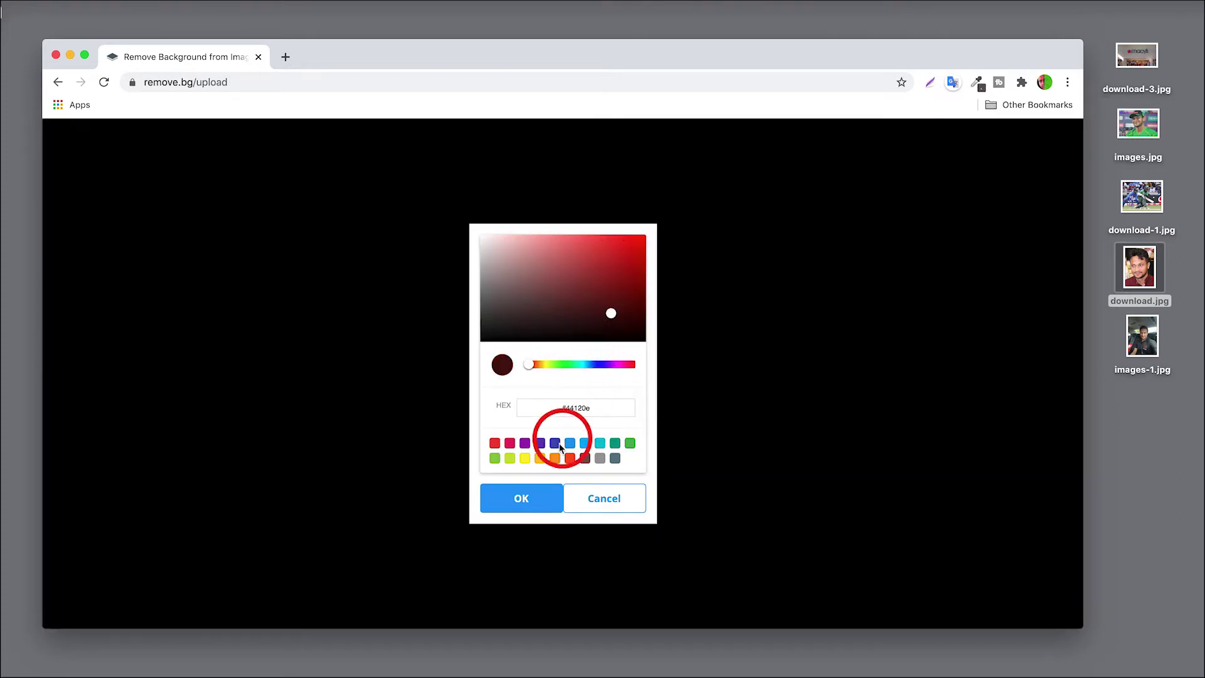
{"action": "left_click", "coordinate": [510, 459]}
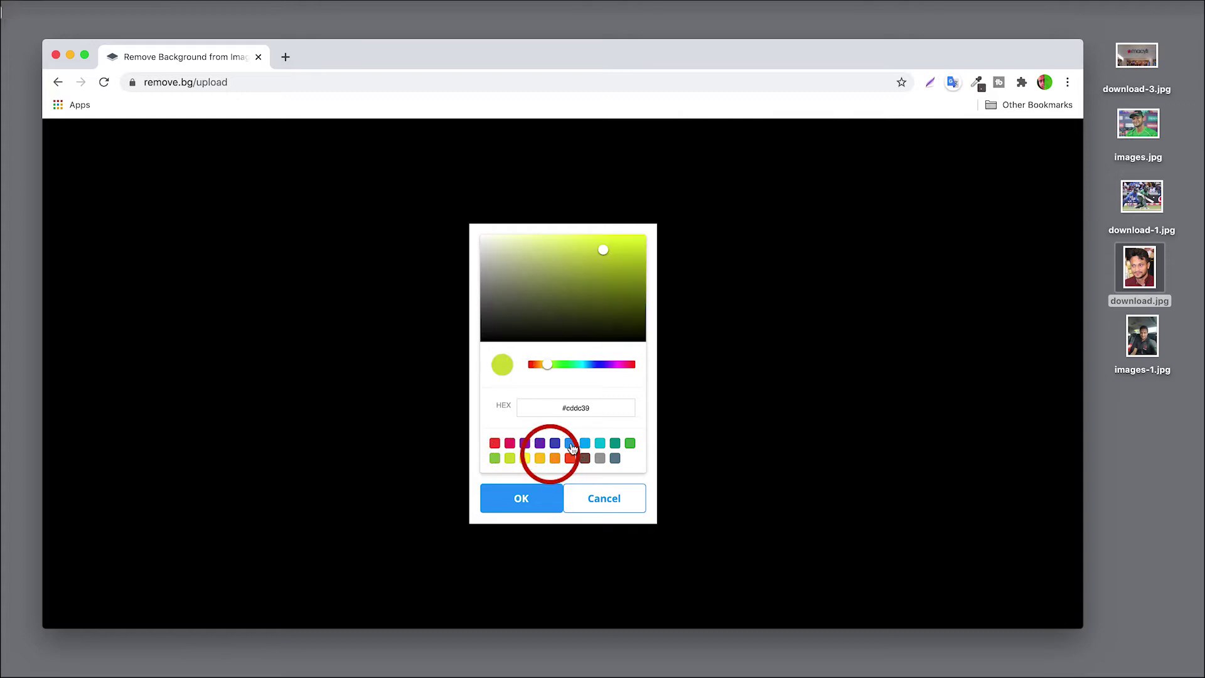
{"action": "left_click", "coordinate": [570, 444]}
{"action": "left_click", "coordinate": [585, 287]}
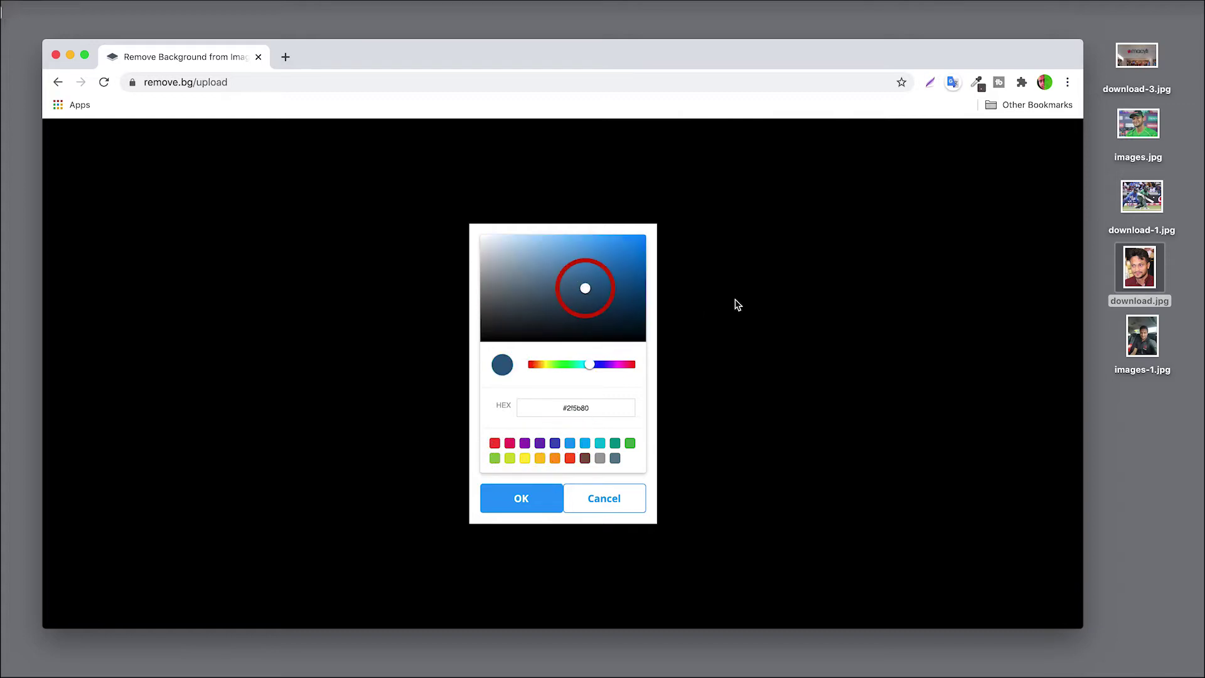
{"action": "left_click", "coordinate": [378, 176]}
{"action": "left_click", "coordinate": [513, 498]}
{"action": "left_click", "coordinate": [521, 499]}
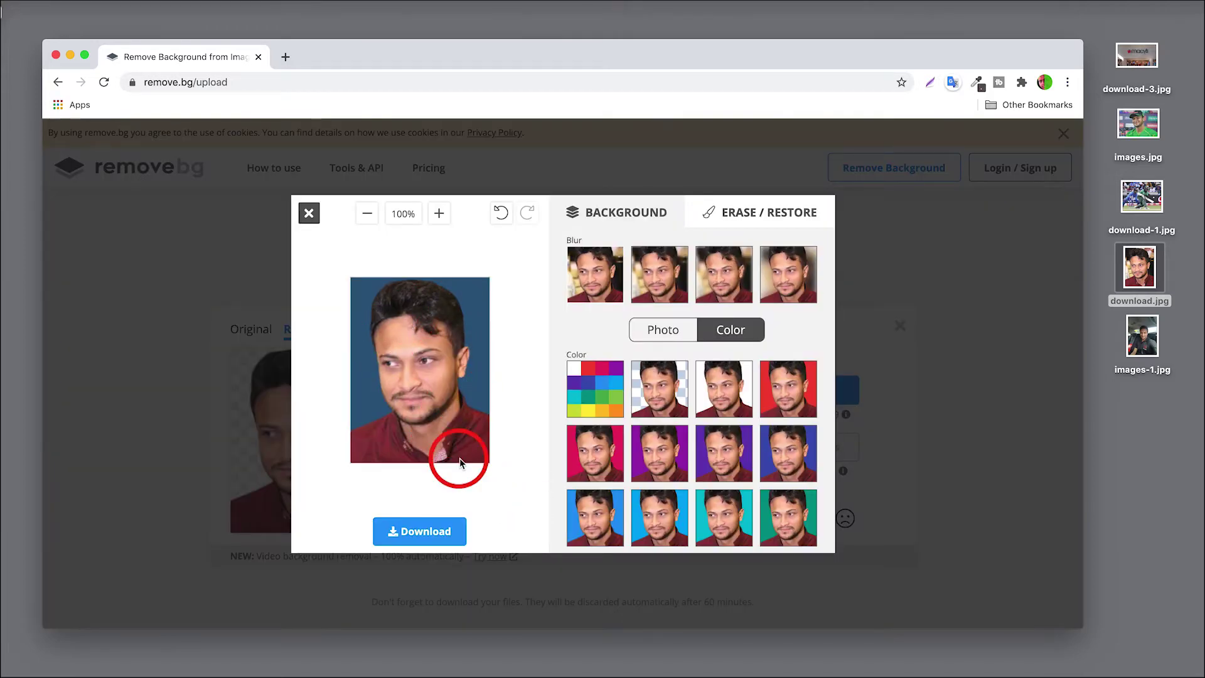
- Set the portrait's background to the preset bright blue and download the edited image
{"action": "left_click", "coordinate": [604, 514]}
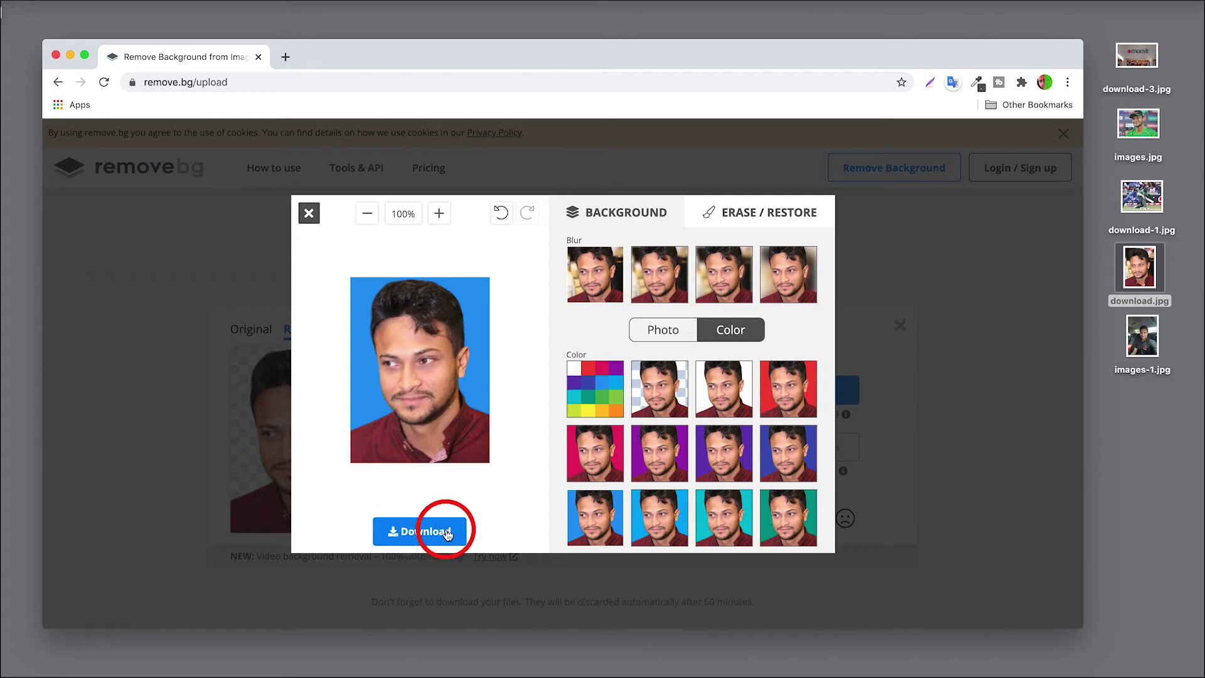
{"action": "left_click", "coordinate": [427, 532]}
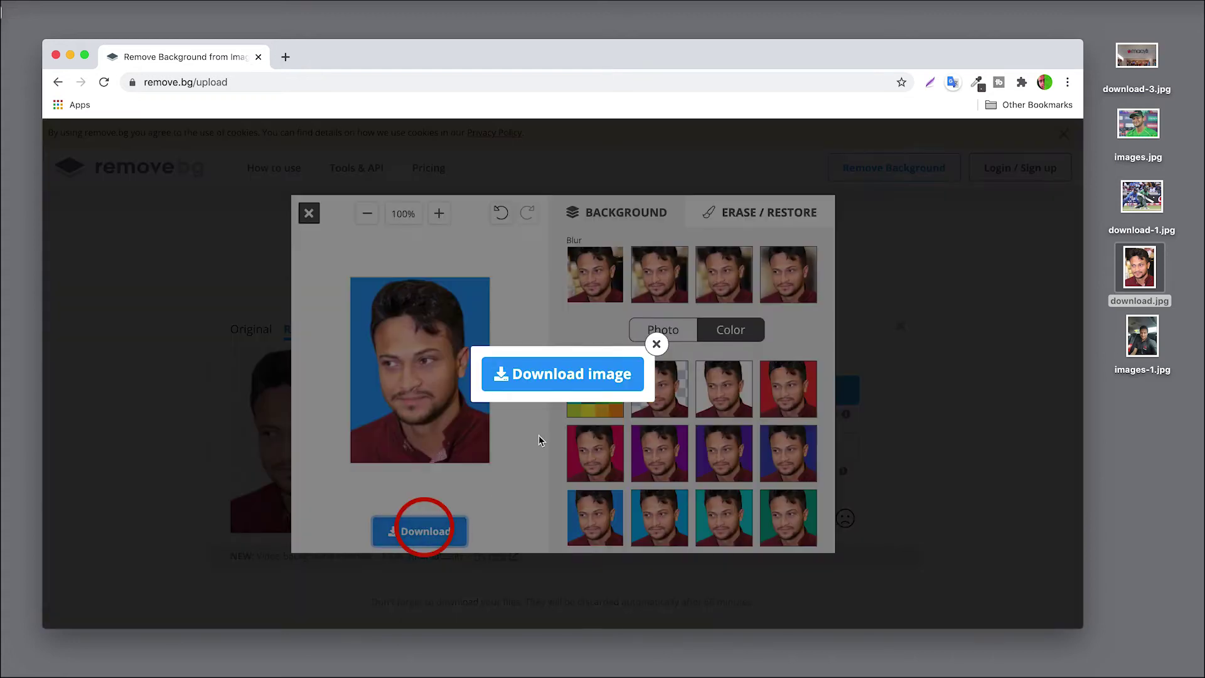
{"action": "left_click", "coordinate": [583, 376]}
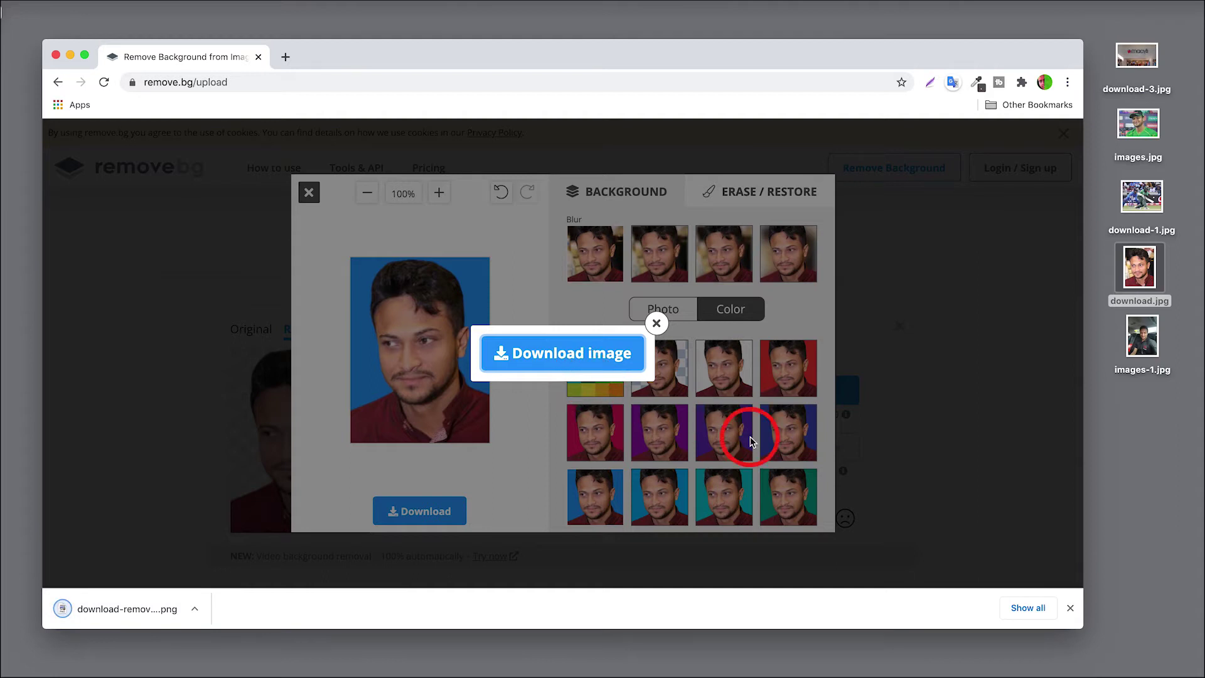
- Place the downloaded PNG on the desktop below the other images and open it briefly to review the result
{"action": "left_click_drag", "start_coordinate": [1202, 440], "coordinate": [1153, 428]}
{"action": "left_click", "coordinate": [1153, 429]}
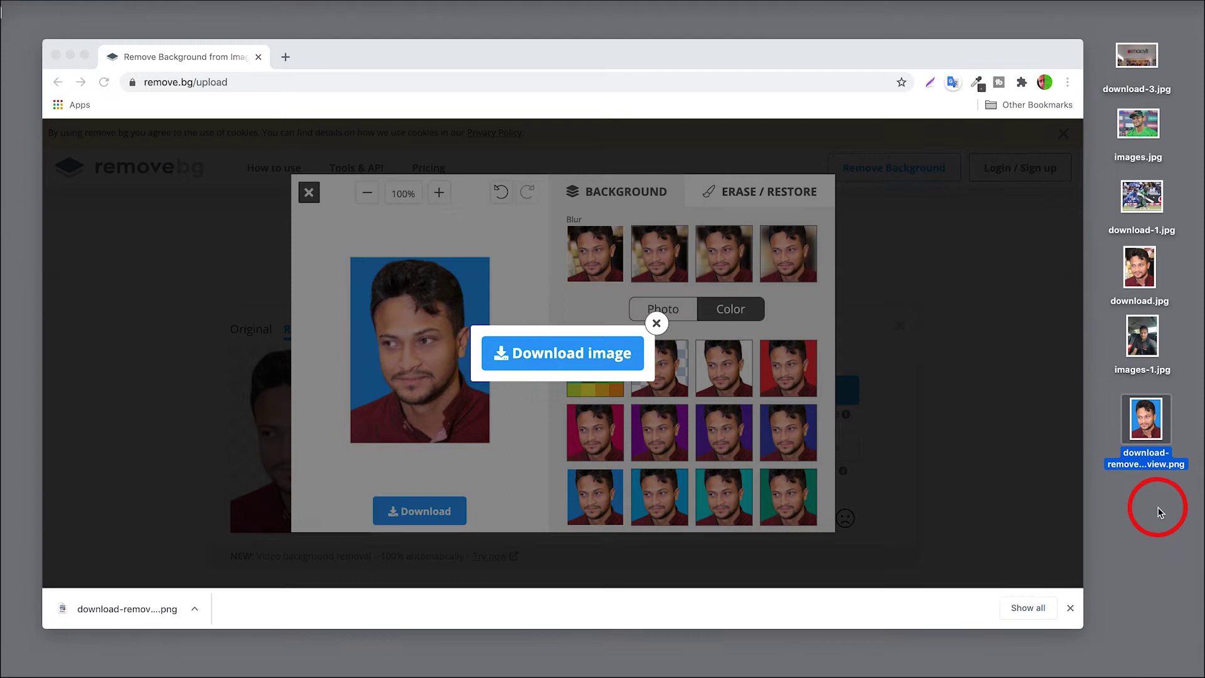
{"action": "double_click", "coordinate": [1146, 423]}
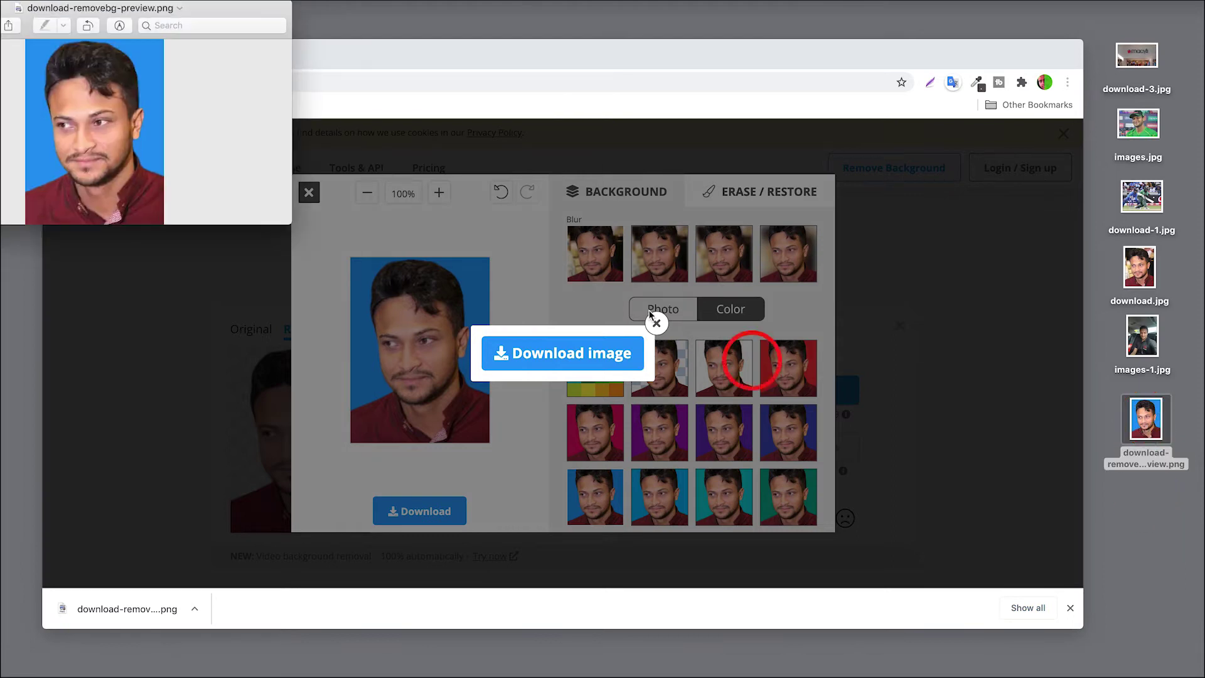
{"action": "left_click_drag", "start_coordinate": [262, 28], "coordinate": [351, 171]}
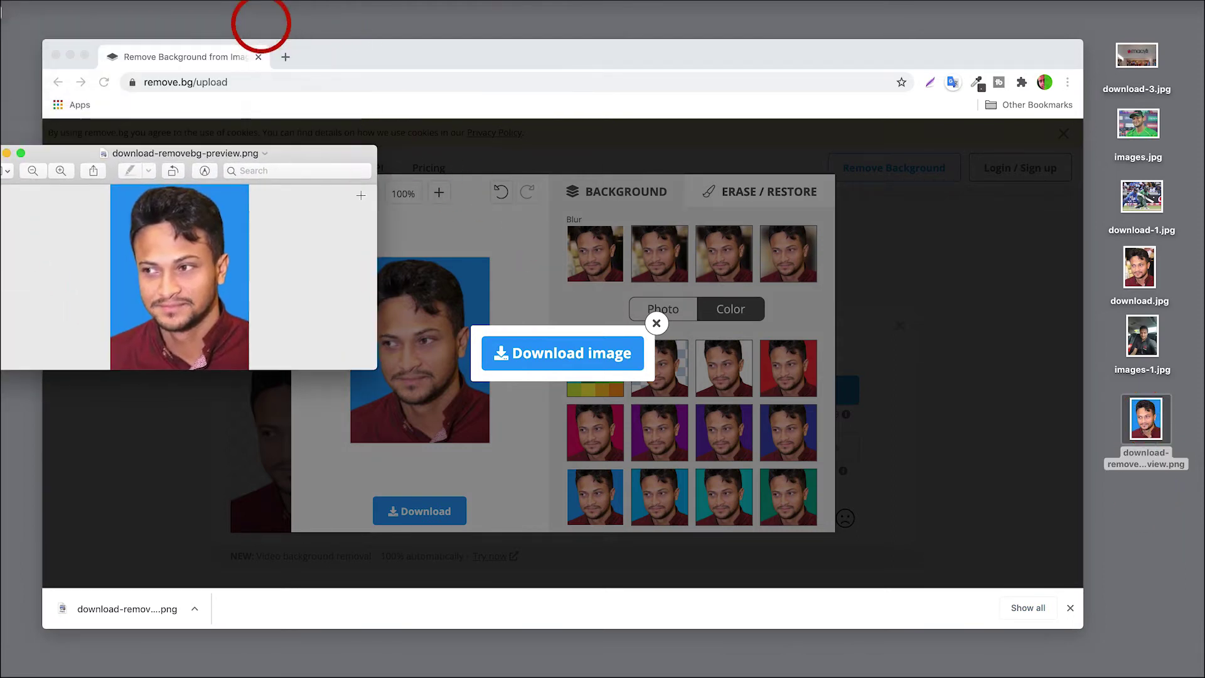
{"action": "left_click", "coordinate": [6, 152]}
{"action": "left_click", "coordinate": [656, 324]}
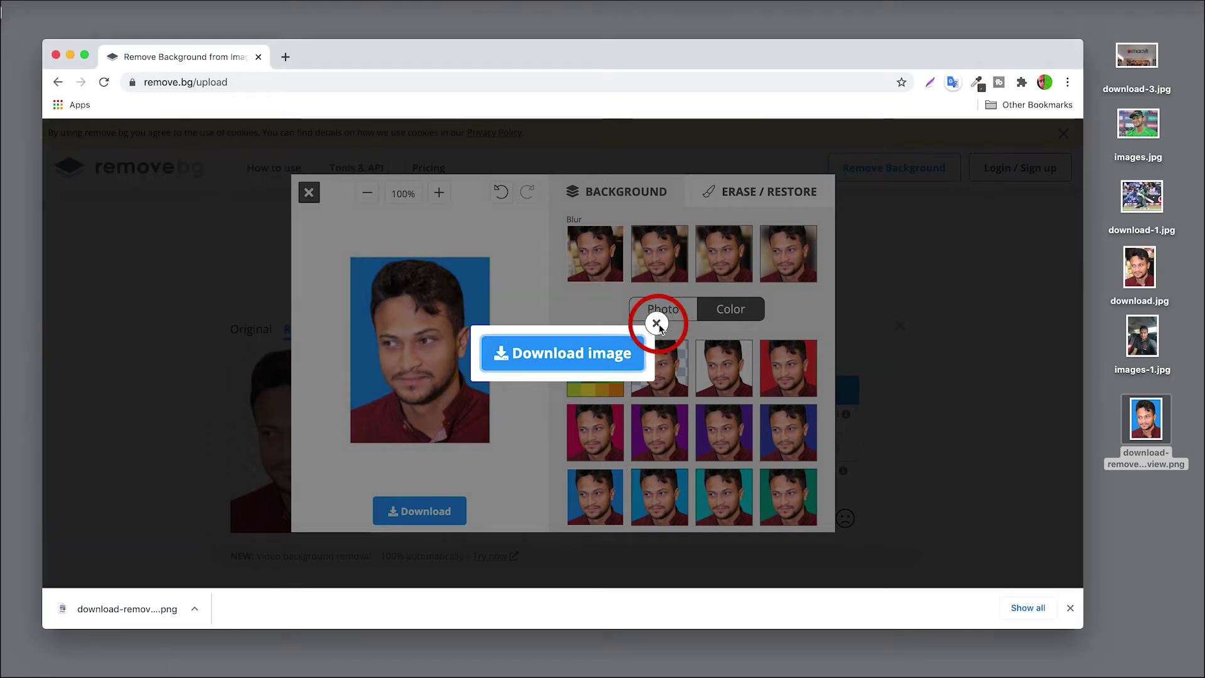
- Dismiss the download prompt, close the editor and remove the finished portrait result from the upload page
{"action": "left_click", "coordinate": [656, 324]}
{"action": "left_click", "coordinate": [357, 253]}
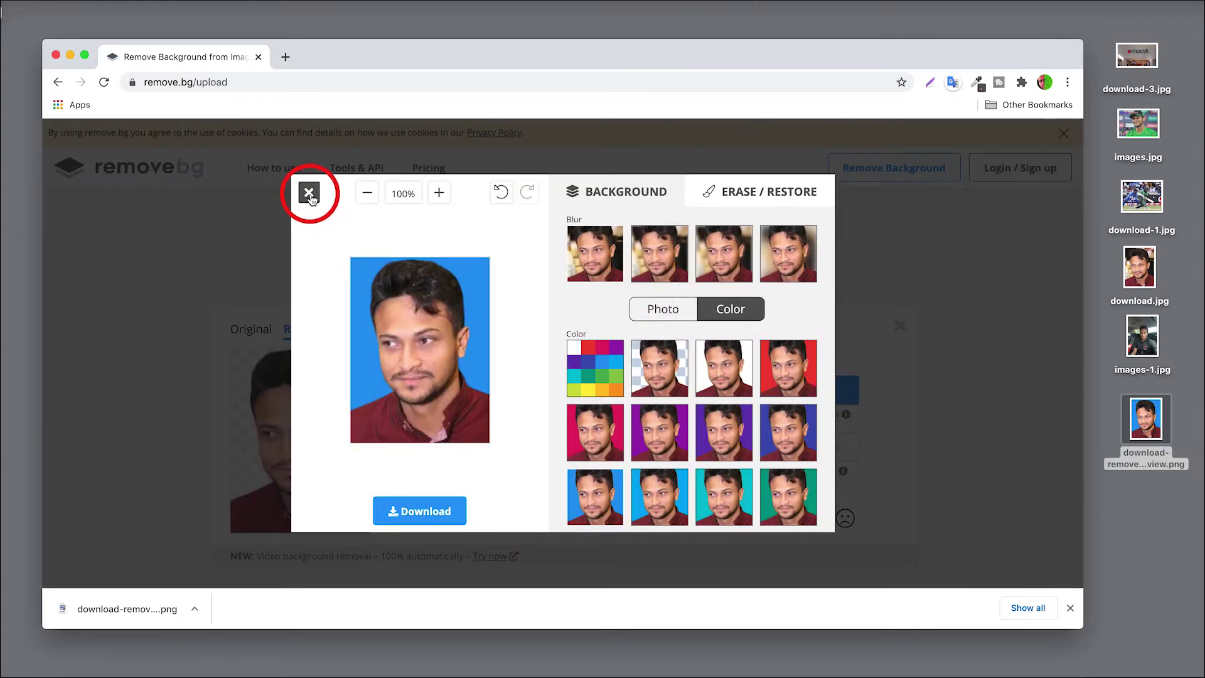
{"action": "left_click", "coordinate": [309, 194]}
{"action": "left_click", "coordinate": [901, 326]}
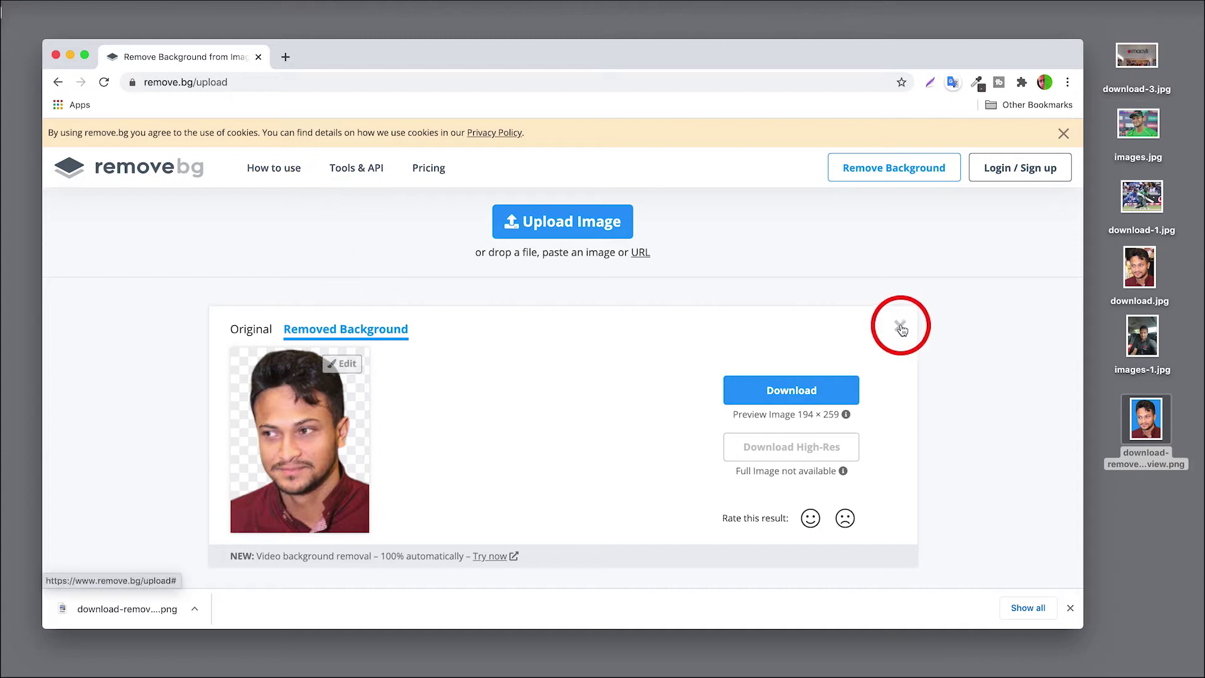
{"action": "left_click", "coordinate": [900, 325]}
{"action": "left_click", "coordinate": [565, 431]}
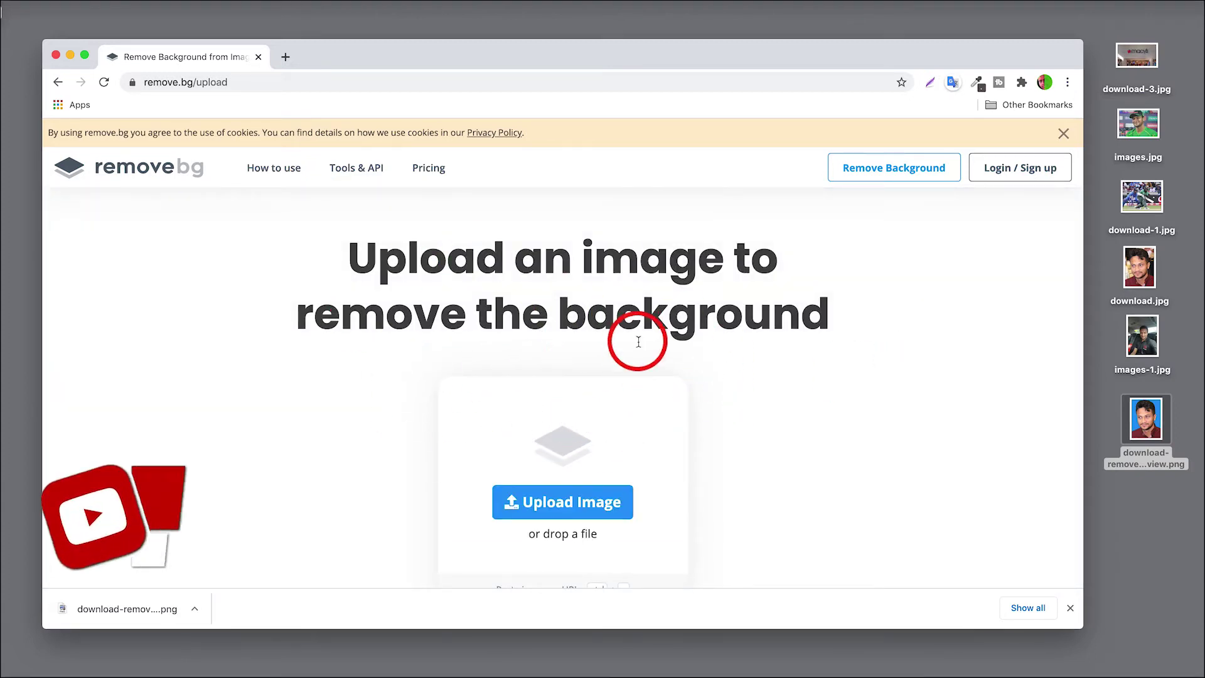
- Upload images-1.jpg from the desktop for background removal and open its cut-out in the editor
{"action": "left_click", "coordinate": [899, 175]}
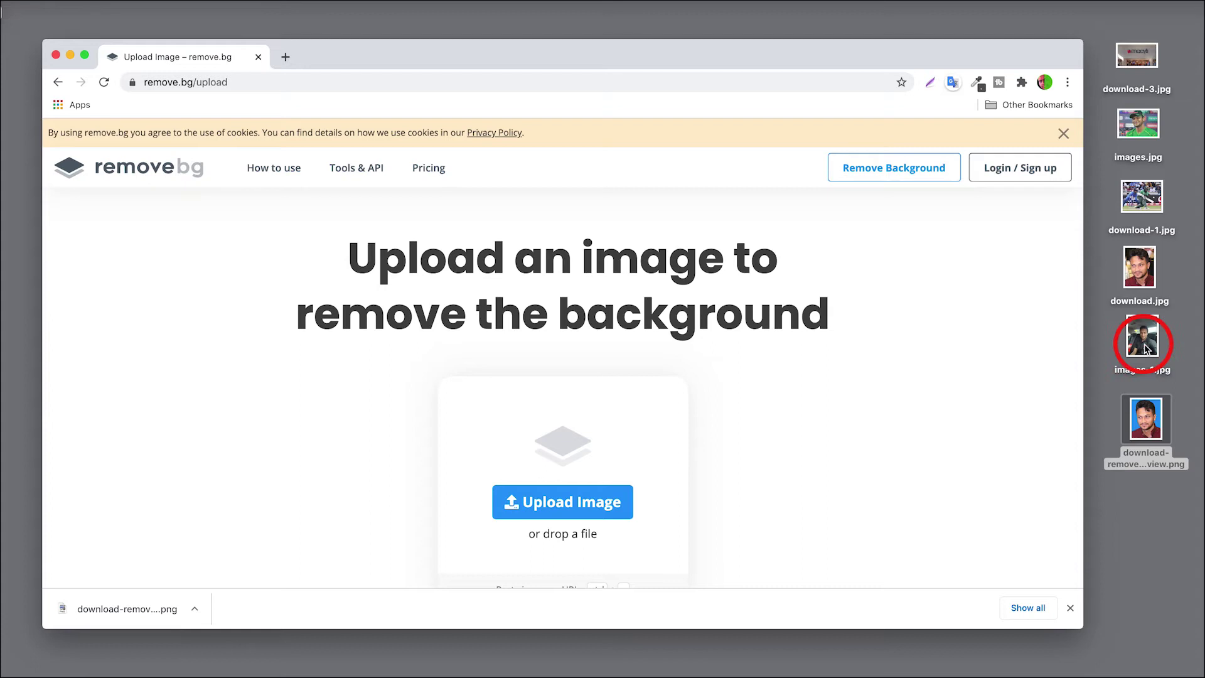
{"action": "left_click_drag", "start_coordinate": [1144, 344], "coordinate": [593, 477]}
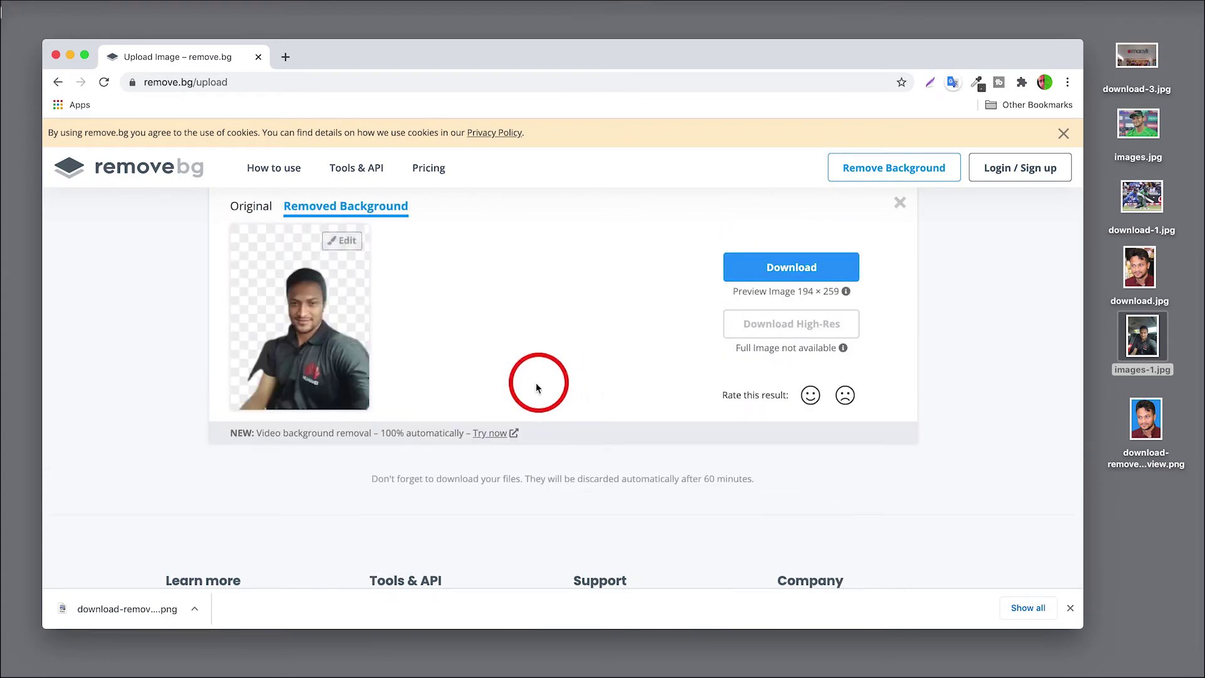
{"action": "left_click", "coordinate": [344, 240]}
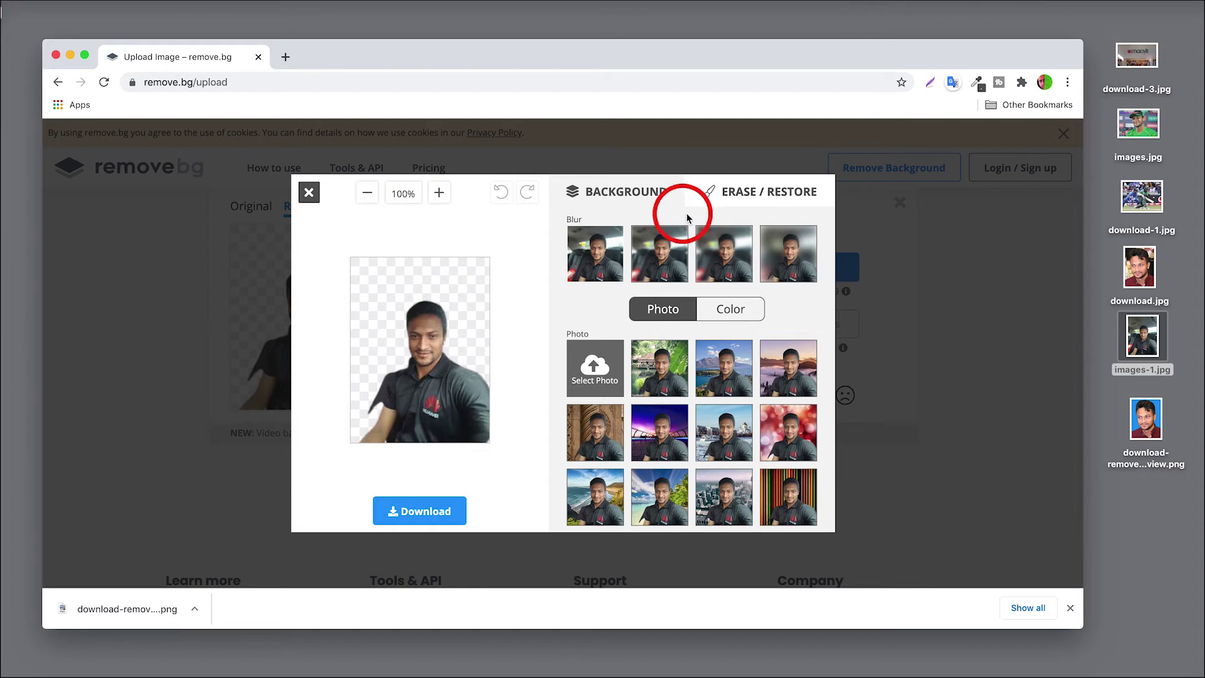
- Erase the leftover dark patch beside the man's shoulder and arm with the smallest brush at 180% zoom
{"action": "left_click", "coordinate": [736, 195]}
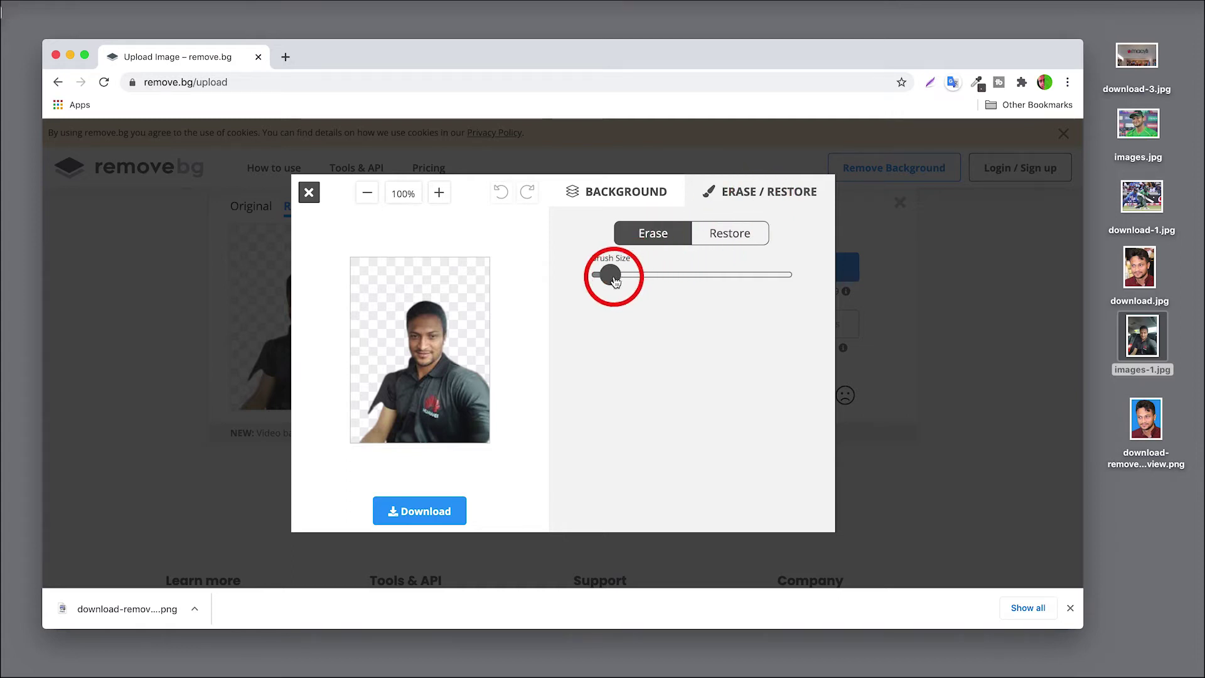
{"action": "left_click_drag", "start_coordinate": [612, 281], "coordinate": [618, 281]}
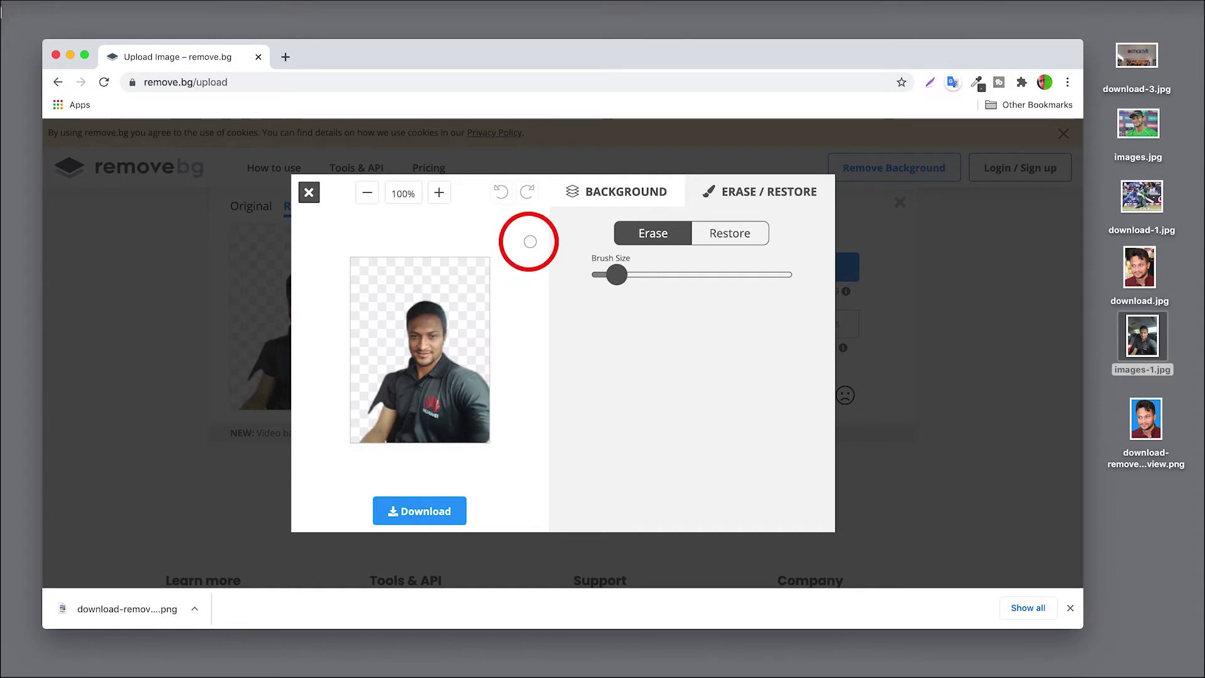
{"action": "left_click_drag", "start_coordinate": [616, 274], "coordinate": [657, 277]}
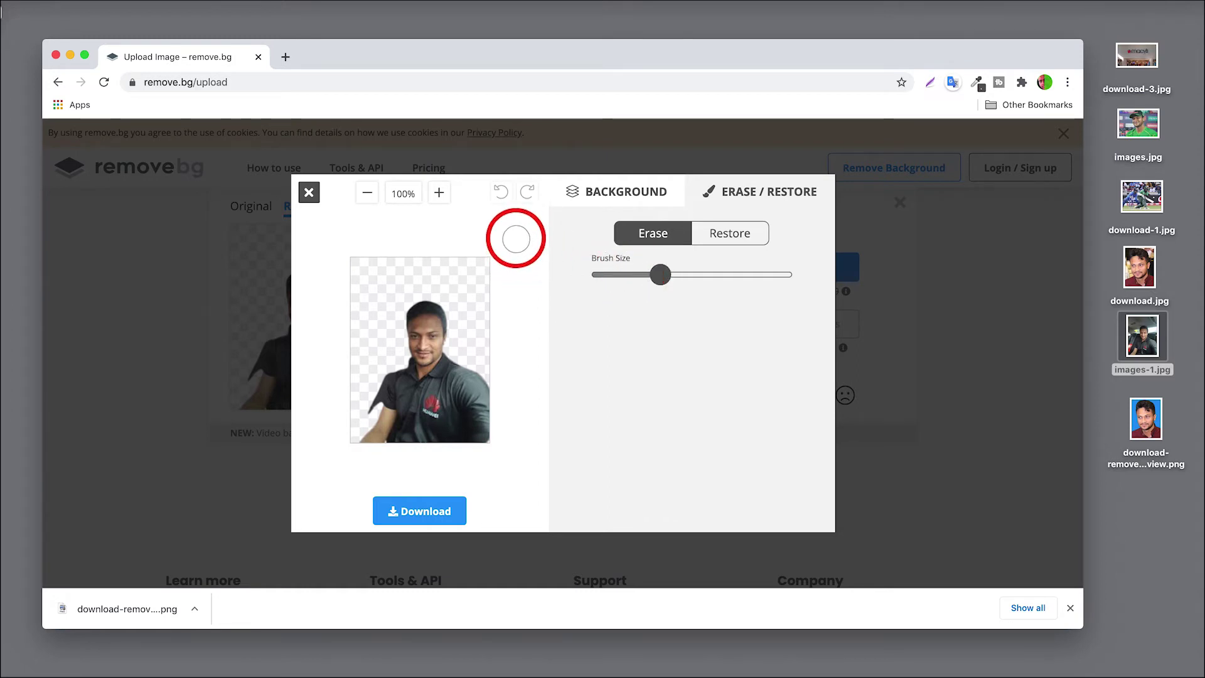
{"action": "left_click_drag", "start_coordinate": [646, 271], "coordinate": [602, 278]}
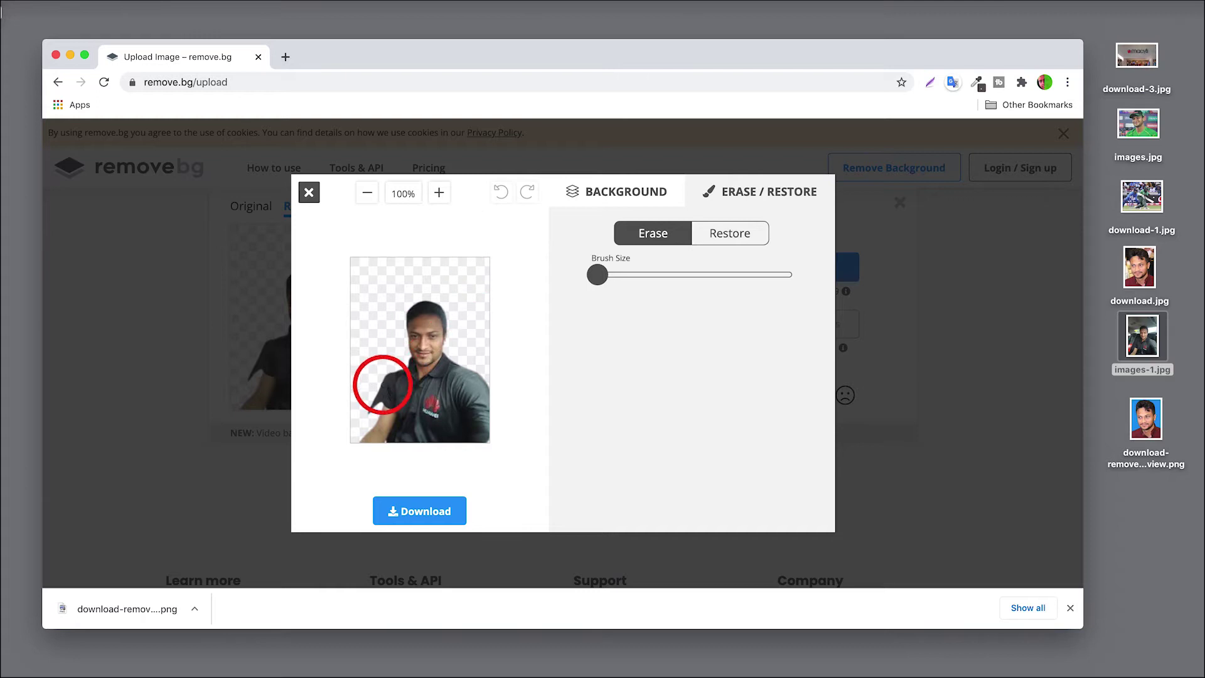
{"action": "left_click", "coordinate": [440, 193]}
{"action": "left_click", "coordinate": [440, 193]}
{"action": "left_click", "coordinate": [439, 193]}
{"action": "left_click", "coordinate": [440, 193]}
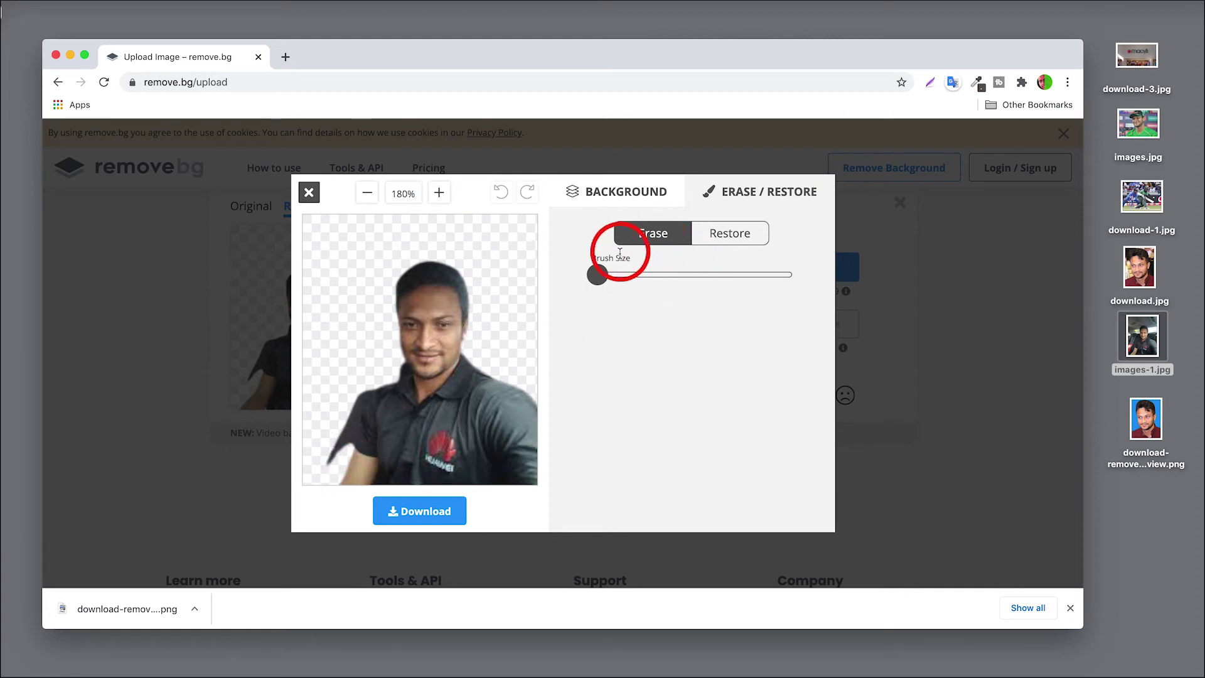
{"action": "mouse_move", "coordinate": [328, 462]}
{"action": "left_mouse_down"}
{"action": "mouse_move", "coordinate": [335, 460]}
{"action": "mouse_move", "coordinate": [354, 402]}
{"action": "left_mouse_up"}
{"action": "left_click_drag", "start_coordinate": [336, 457], "coordinate": [374, 382]}
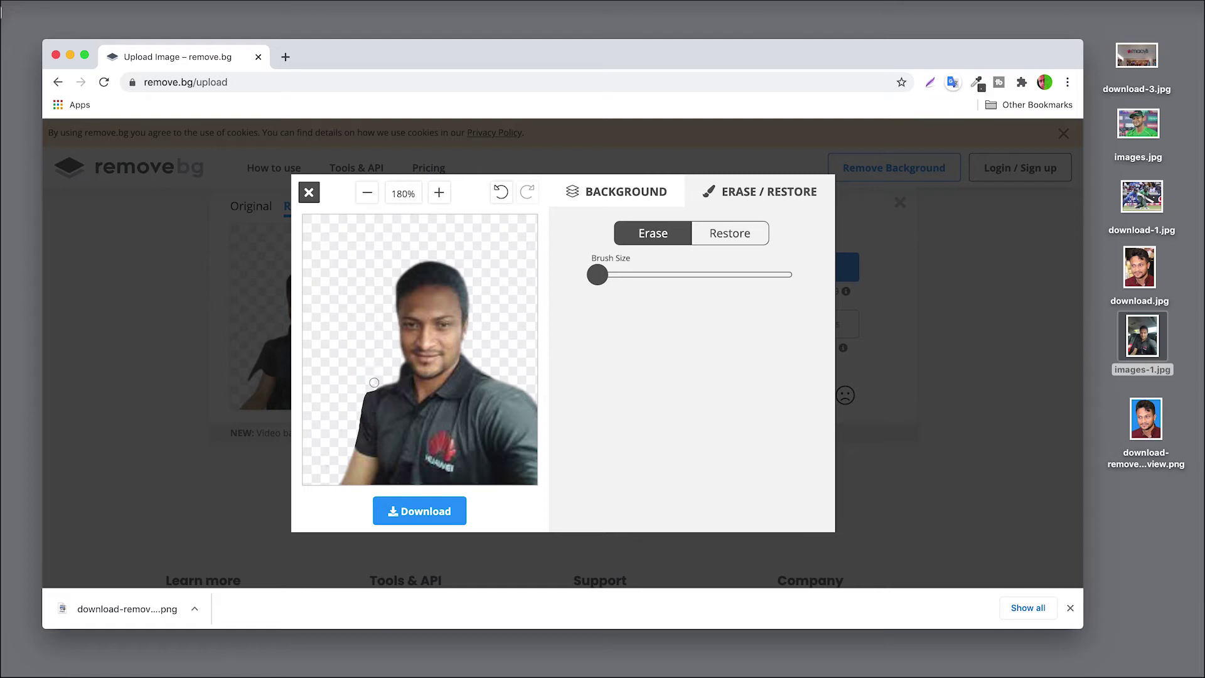
{"action": "left_click", "coordinate": [640, 513]}
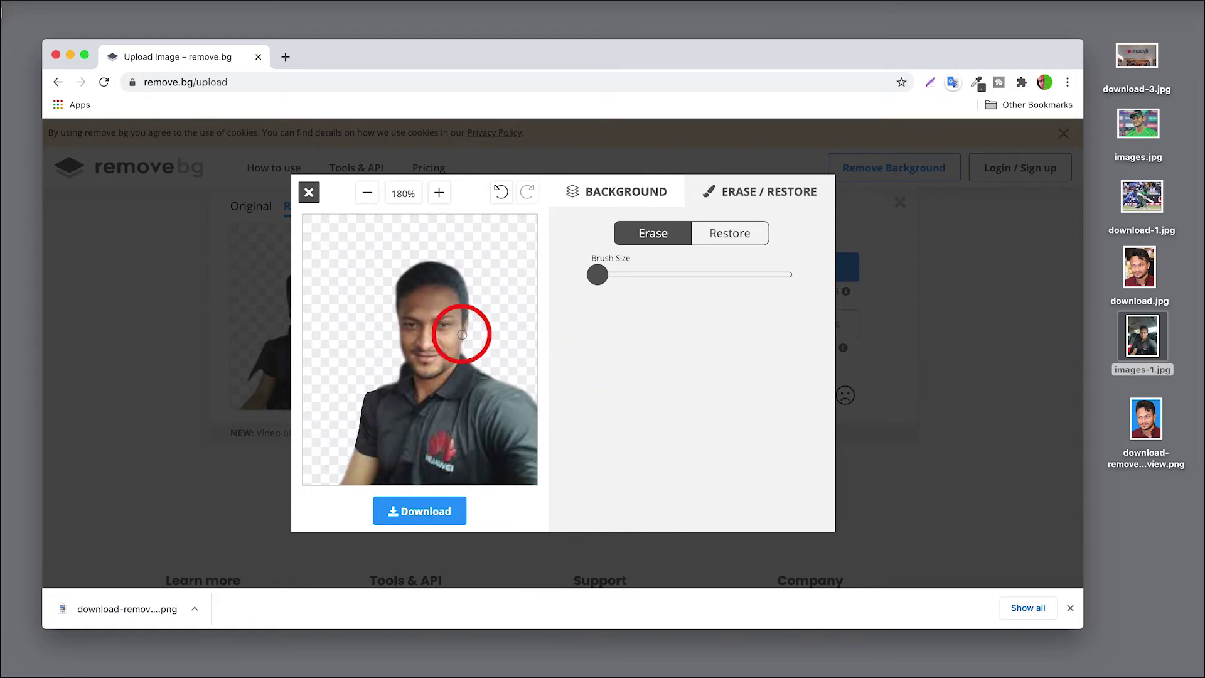
{"action": "scroll", "coordinate": [457, 340], "scroll_direction": "right", "scroll_amount": 1}
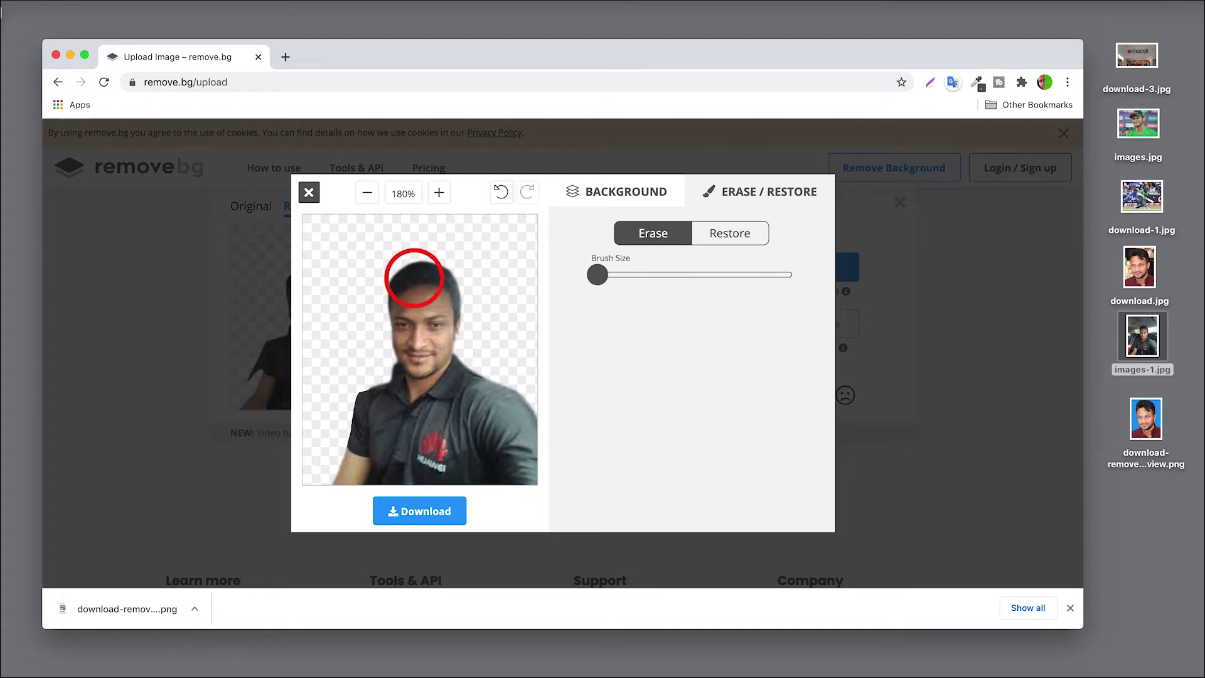
- Try the blue mountain lake photo and the misty sunset mountains photo as the portrait's background
{"action": "left_click", "coordinate": [633, 196]}
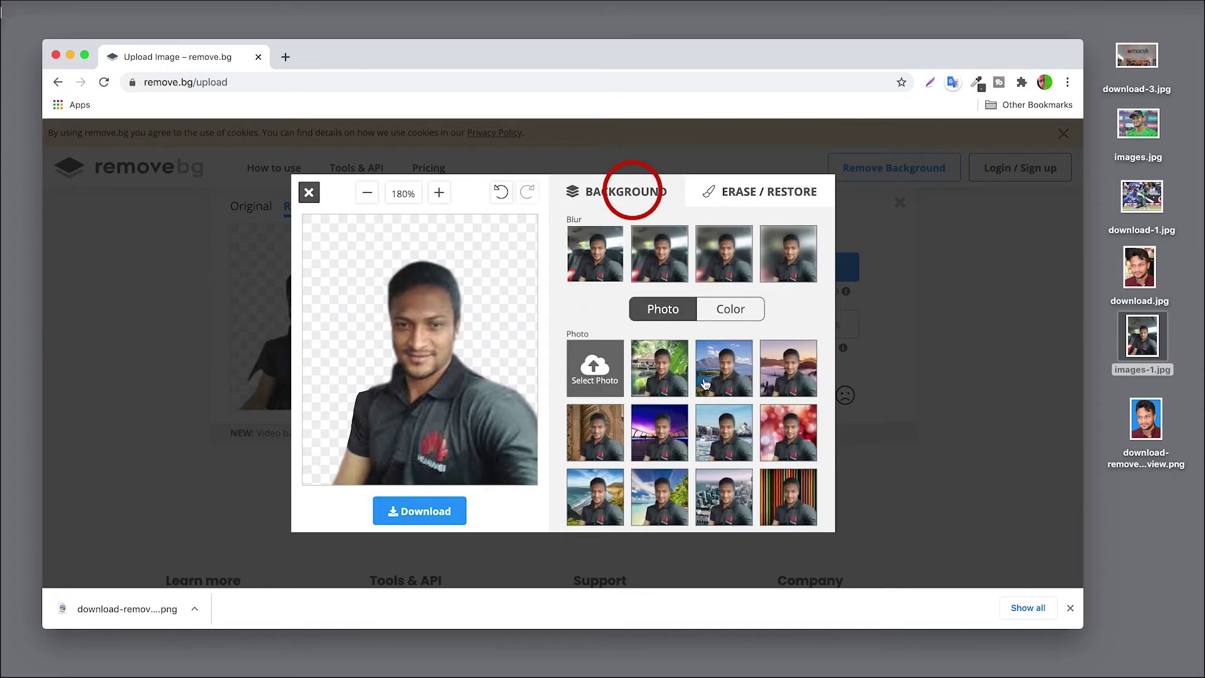
{"action": "left_click", "coordinate": [720, 370]}
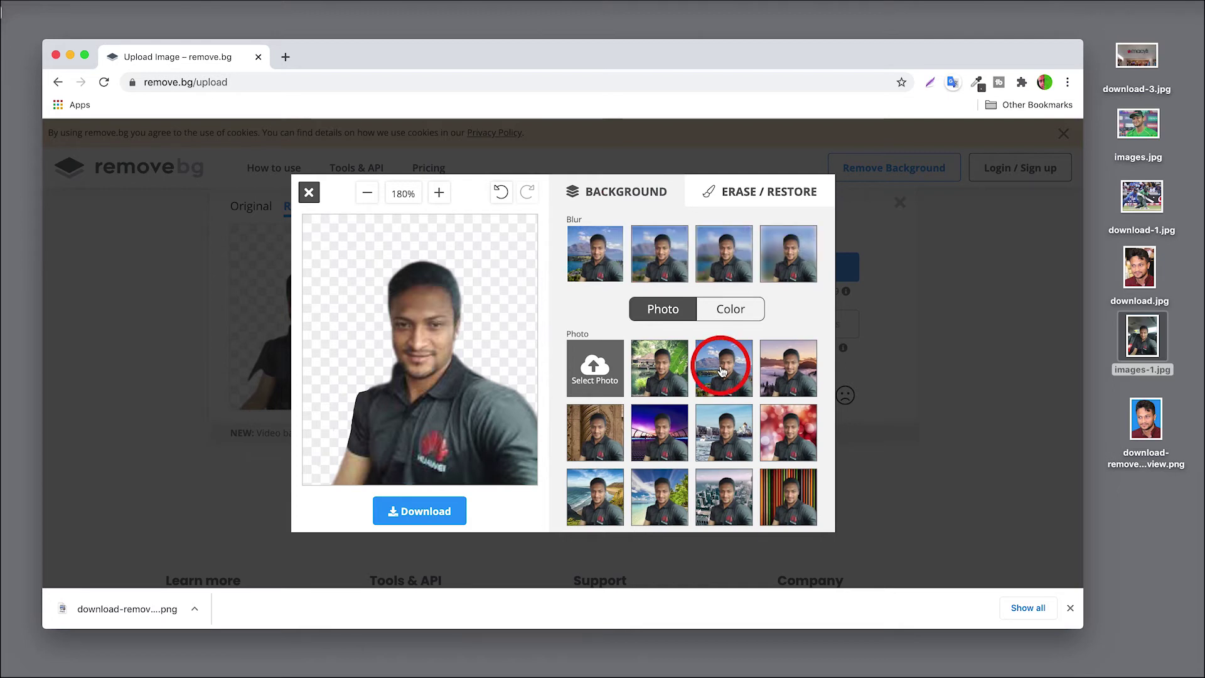
{"action": "left_click", "coordinate": [773, 388]}
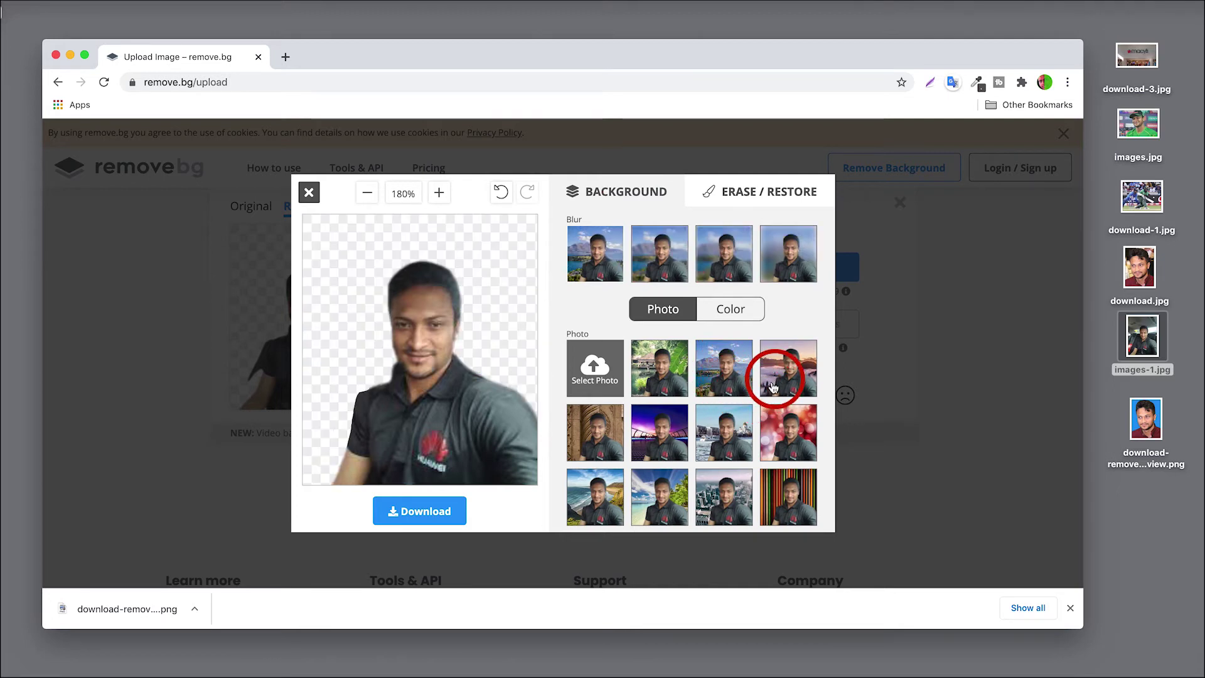
- Replace the portrait's background with the solid light blue #03a9f4 from the colour picker
{"action": "left_click", "coordinate": [725, 314]}
{"action": "left_click", "coordinate": [601, 384]}
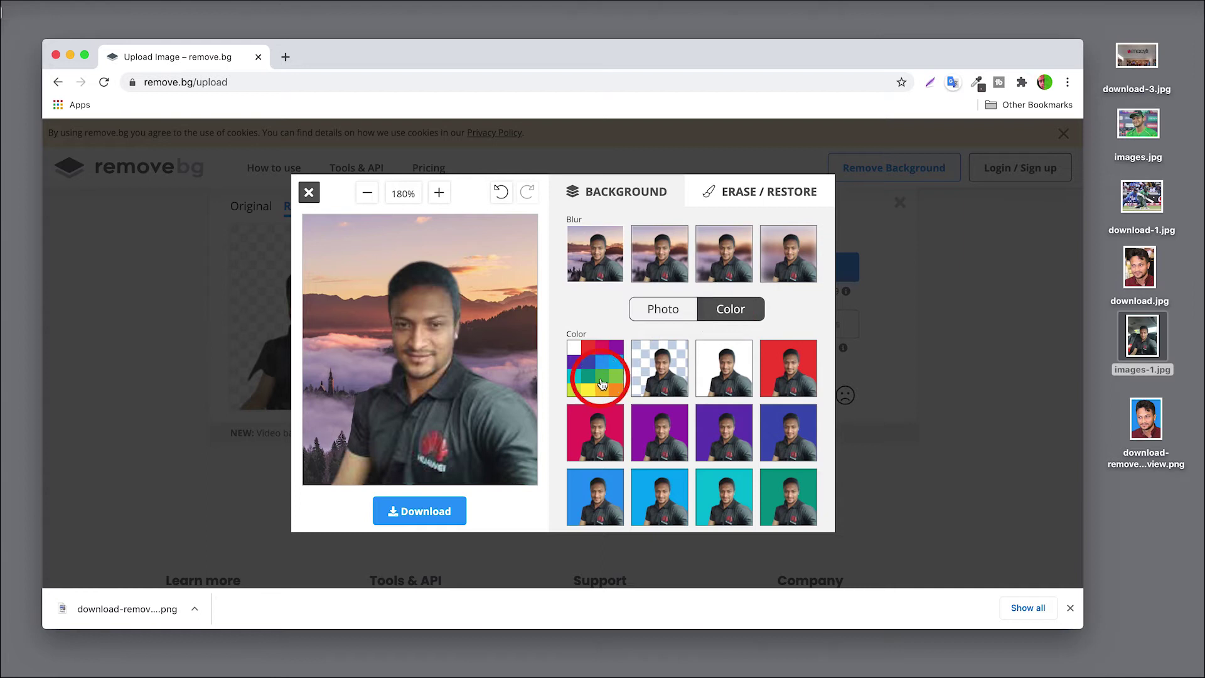
{"action": "left_click", "coordinate": [584, 423]}
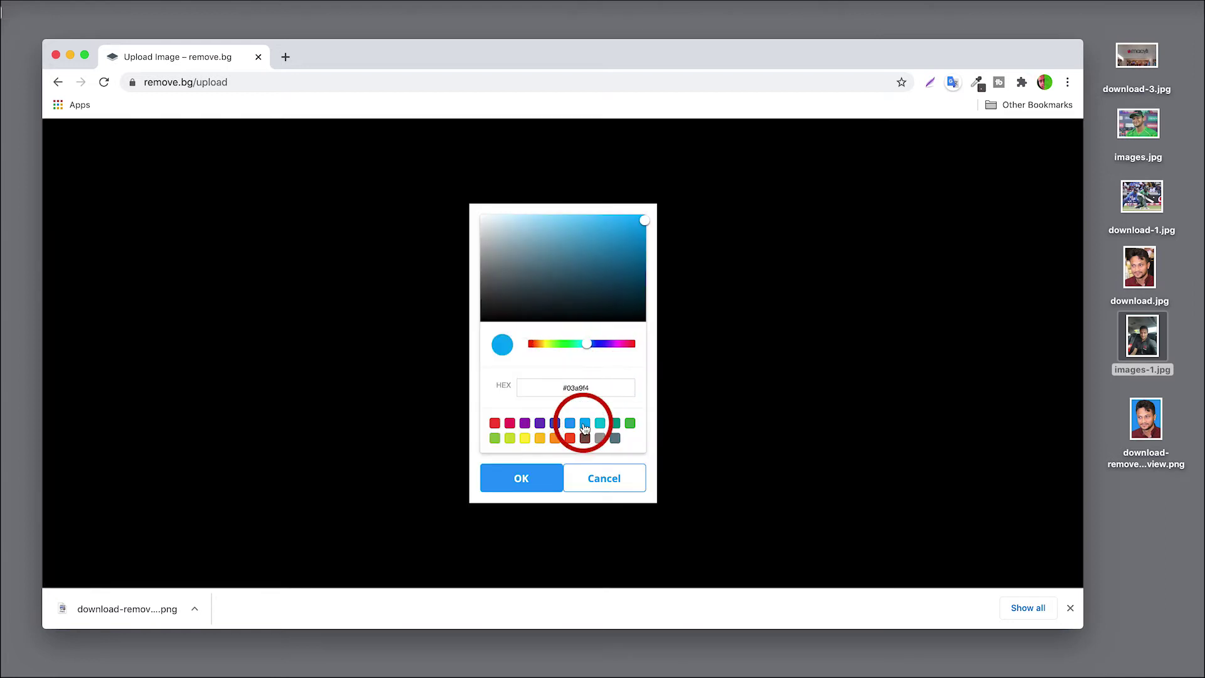
{"action": "left_click", "coordinate": [529, 474]}
{"action": "left_click", "coordinate": [556, 363]}
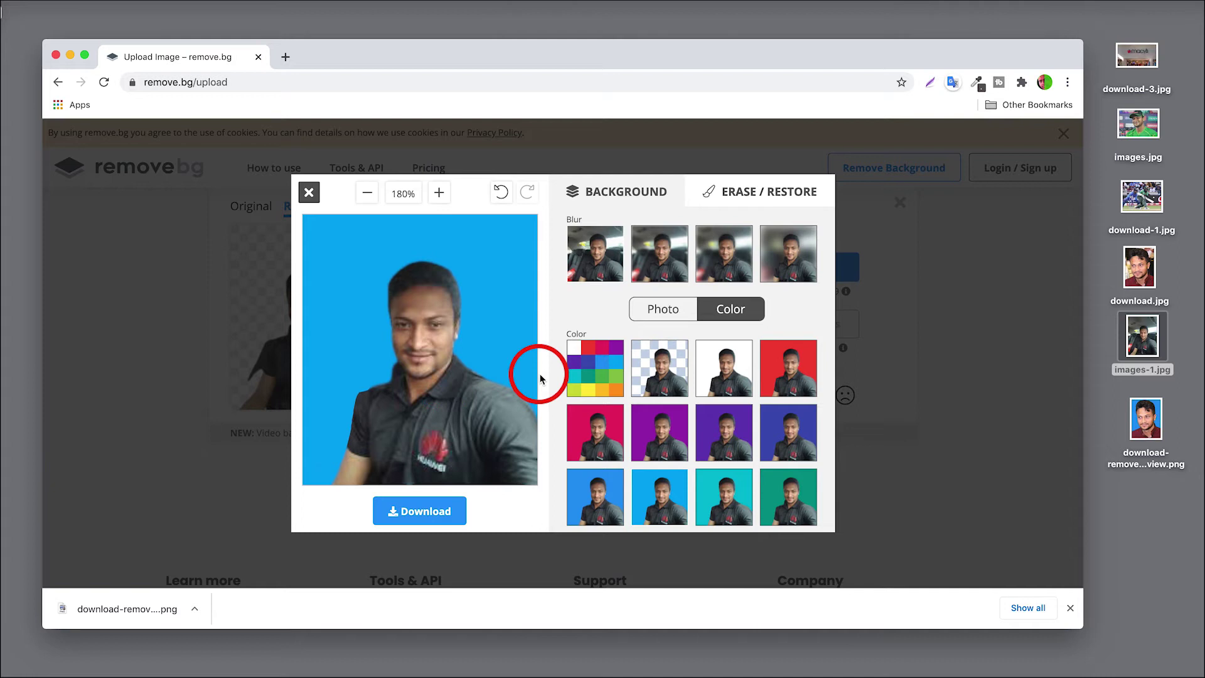
- Replace the portrait result with download-1.jpg for background removal and open the cricket cut-out in the editor
{"action": "left_click", "coordinate": [309, 194]}
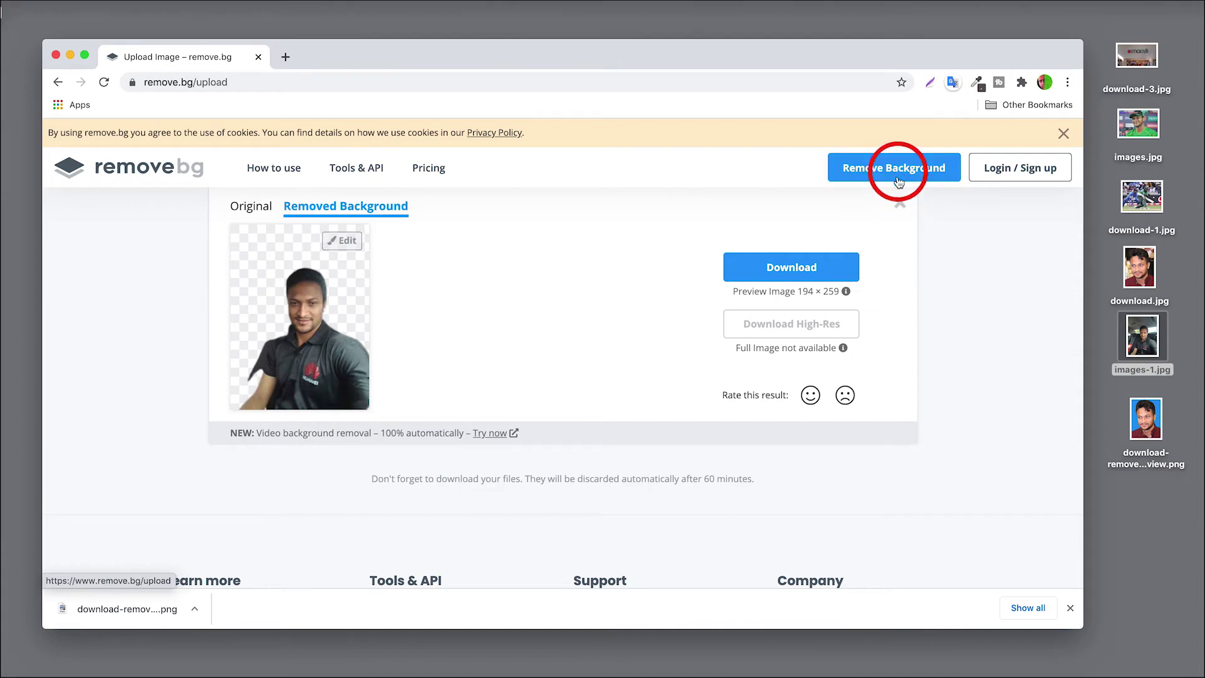
{"action": "left_click", "coordinate": [900, 202]}
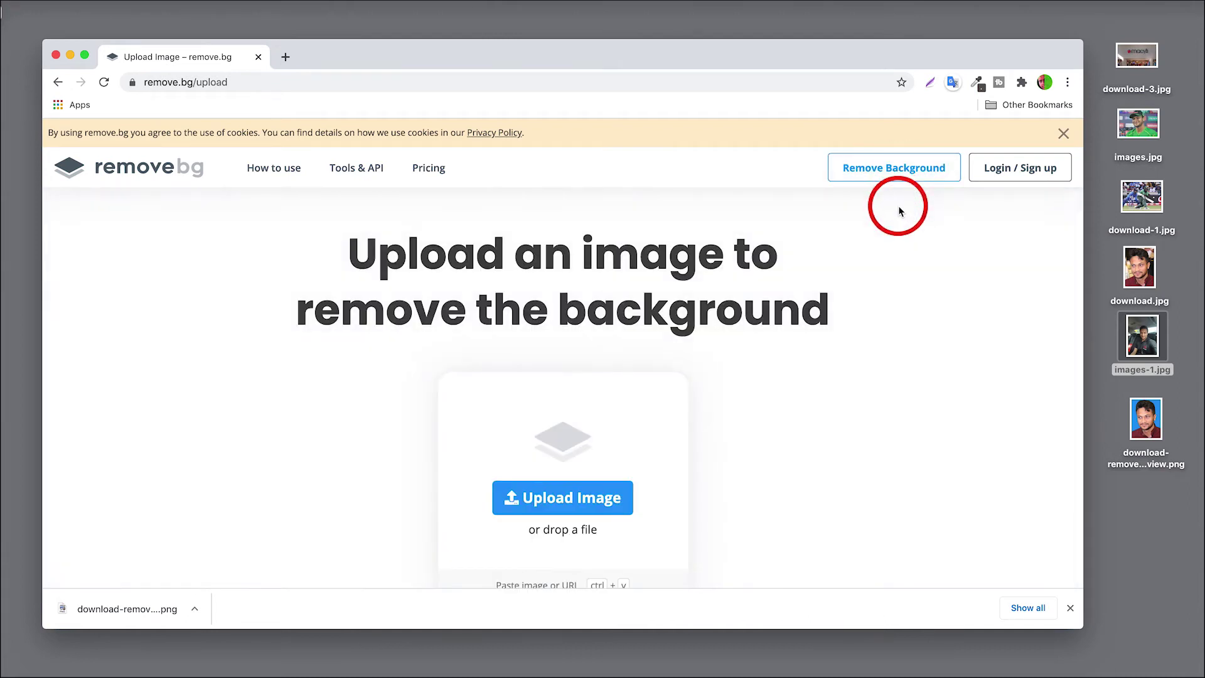
{"action": "left_click_drag", "start_coordinate": [1140, 196], "coordinate": [567, 461]}
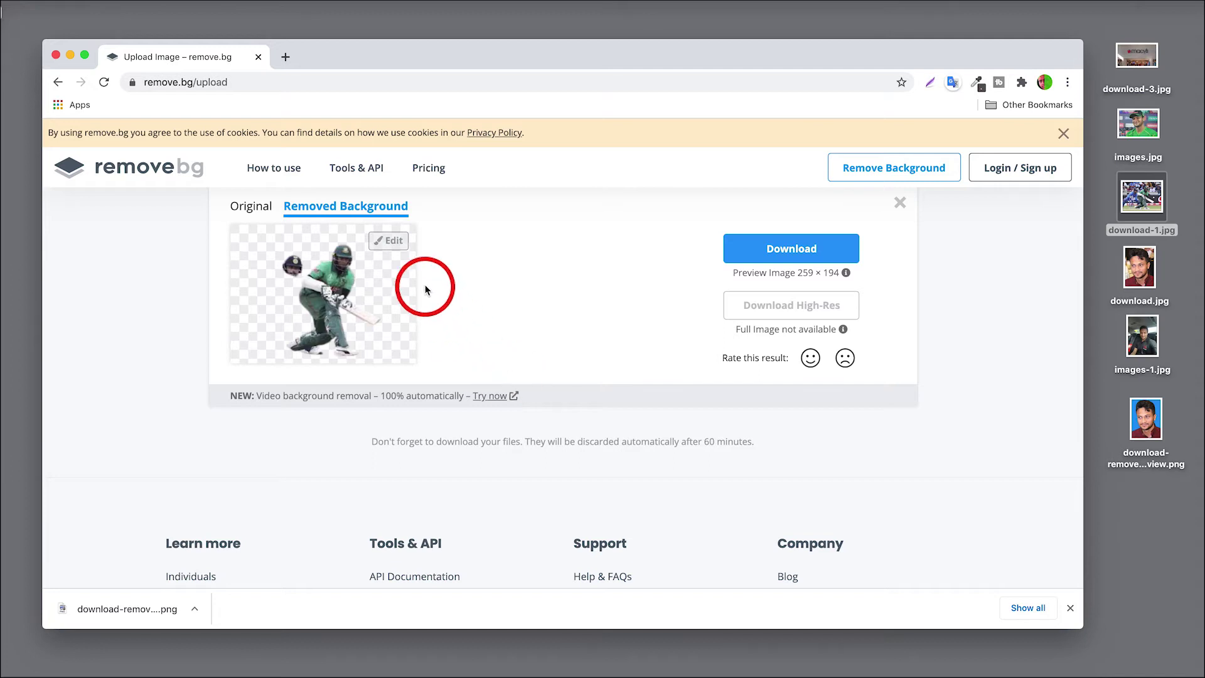
{"action": "left_click", "coordinate": [392, 243]}
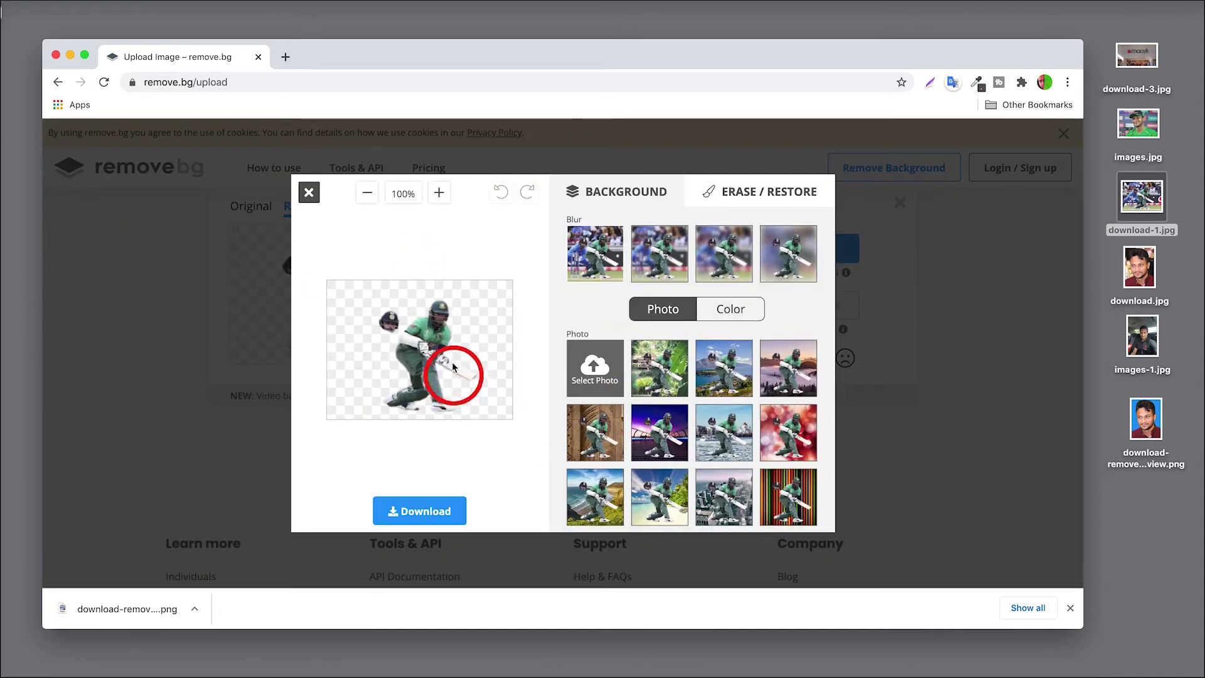
- Restore the blue-shirted wicketkeeper and the stumps beside the batter with a slightly enlarged brush at 180% zoom
{"action": "left_click", "coordinate": [439, 193]}
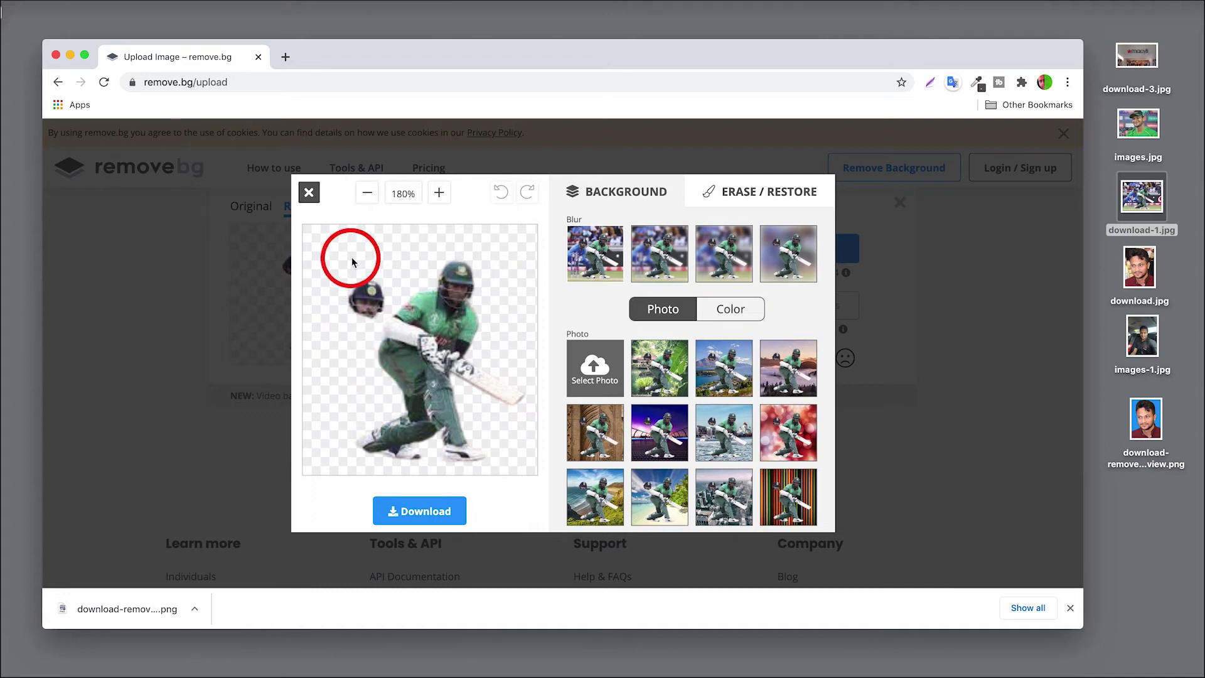
{"action": "left_click", "coordinate": [793, 196]}
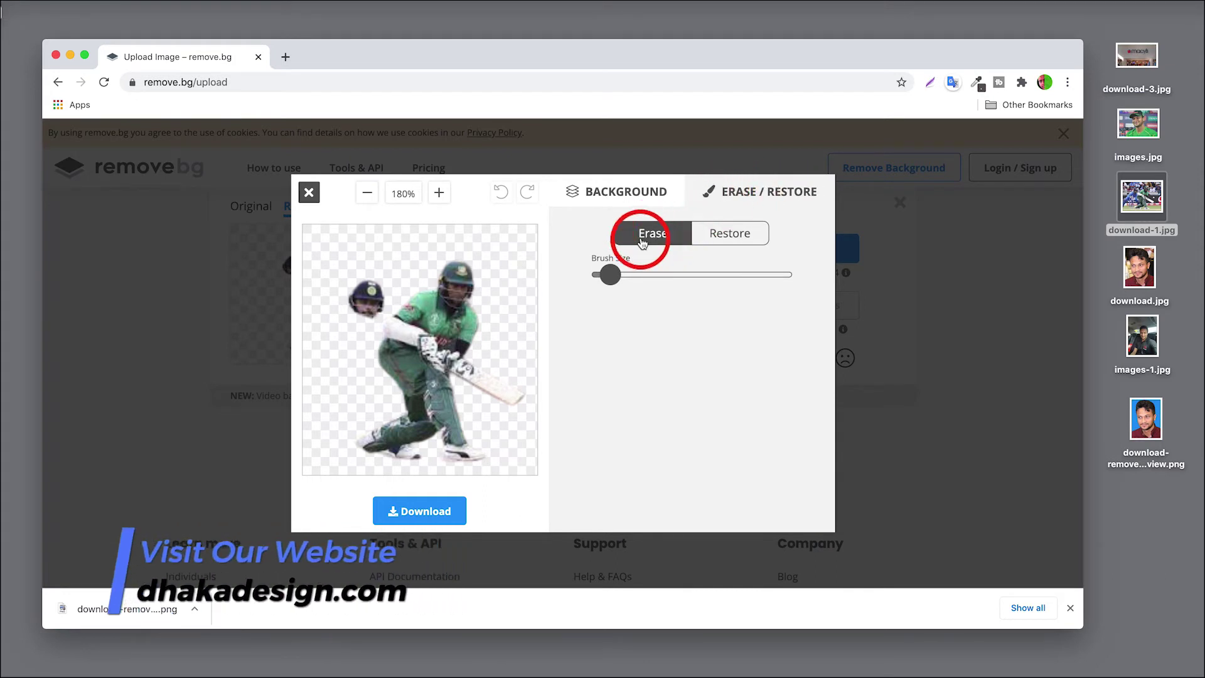
{"action": "left_click", "coordinate": [729, 236]}
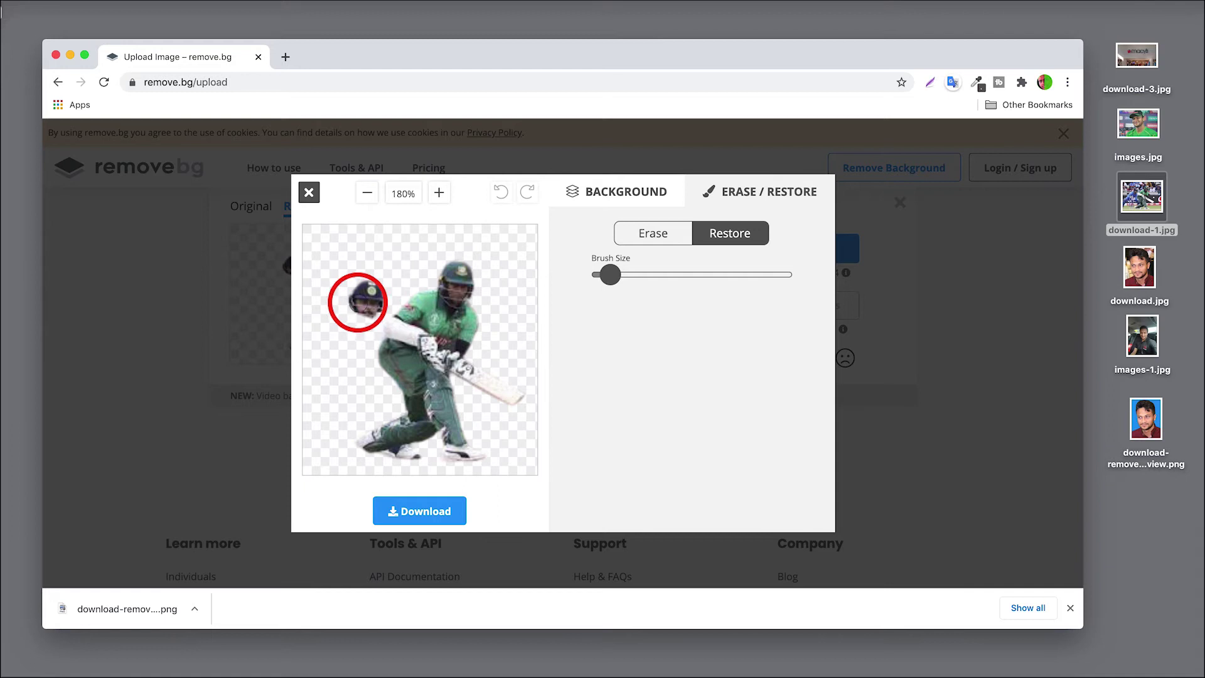
{"action": "left_click_drag", "start_coordinate": [612, 278], "coordinate": [615, 279]}
{"action": "left_click_drag", "start_coordinate": [333, 330], "coordinate": [356, 312]}
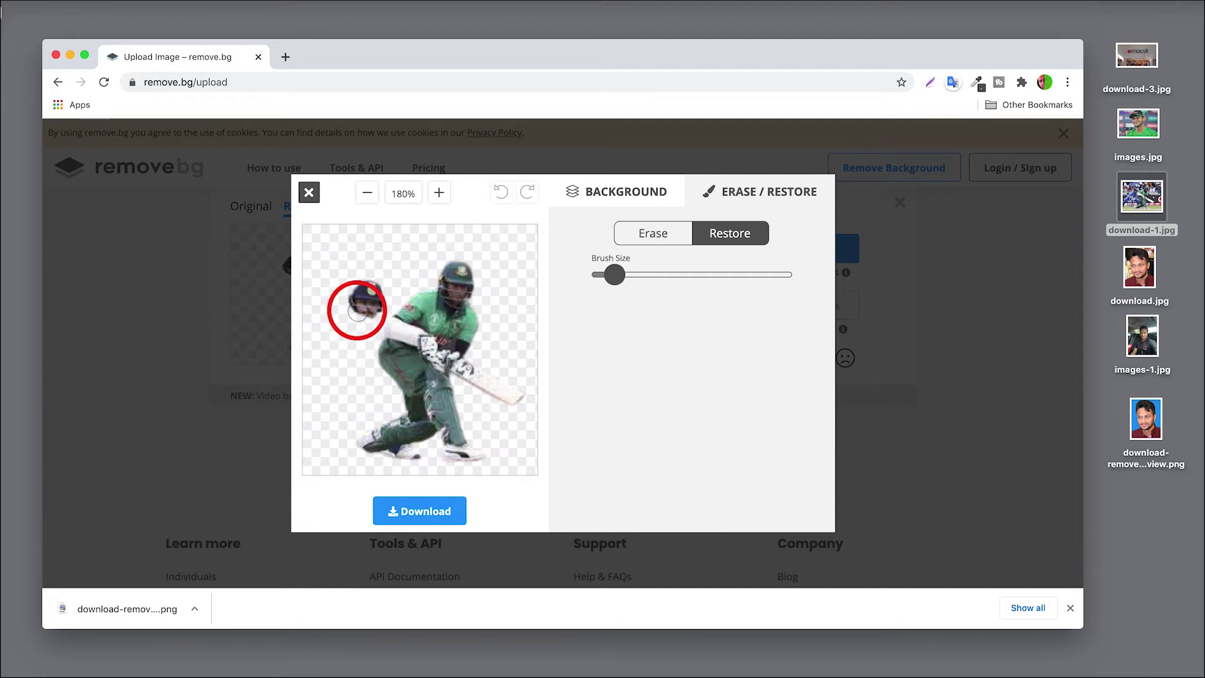
{"action": "mouse_move", "coordinate": [361, 334]}
{"action": "left_mouse_down"}
{"action": "mouse_move", "coordinate": [355, 374]}
{"action": "mouse_move", "coordinate": [356, 342]}
{"action": "mouse_move", "coordinate": [342, 349]}
{"action": "mouse_move", "coordinate": [350, 322]}
{"action": "mouse_move", "coordinate": [333, 350]}
{"action": "mouse_move", "coordinate": [352, 304]}
{"action": "mouse_move", "coordinate": [315, 373]}
{"action": "mouse_move", "coordinate": [354, 342]}
{"action": "mouse_move", "coordinate": [329, 395]}
{"action": "mouse_move", "coordinate": [362, 379]}
{"action": "left_mouse_up"}
{"action": "mouse_move", "coordinate": [377, 332]}
{"action": "left_mouse_down"}
{"action": "mouse_move", "coordinate": [377, 393]}
{"action": "mouse_move", "coordinate": [363, 402]}
{"action": "mouse_move", "coordinate": [314, 377]}
{"action": "mouse_move", "coordinate": [352, 411]}
{"action": "mouse_move", "coordinate": [317, 320]}
{"action": "mouse_move", "coordinate": [333, 279]}
{"action": "mouse_move", "coordinate": [381, 306]}
{"action": "mouse_move", "coordinate": [367, 369]}
{"action": "mouse_move", "coordinate": [467, 345]}
{"action": "left_mouse_up"}
- Restore the missing parts between the wicketkeeper's legs and the batter's leg with the smallest brush
{"action": "left_click_drag", "start_coordinate": [614, 274], "coordinate": [602, 281]}
{"action": "left_click", "coordinate": [349, 377]}
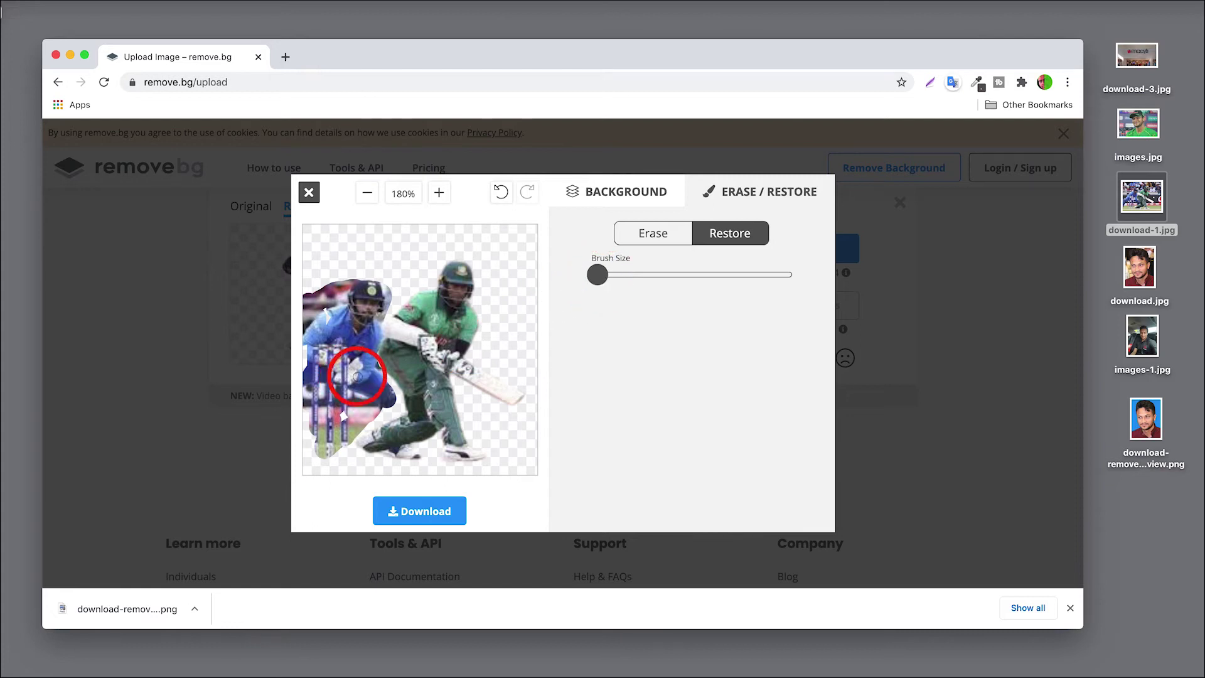
{"action": "mouse_move", "coordinate": [393, 394]}
{"action": "left_mouse_down"}
{"action": "mouse_move", "coordinate": [399, 406]}
{"action": "mouse_move", "coordinate": [380, 424]}
{"action": "left_mouse_up"}
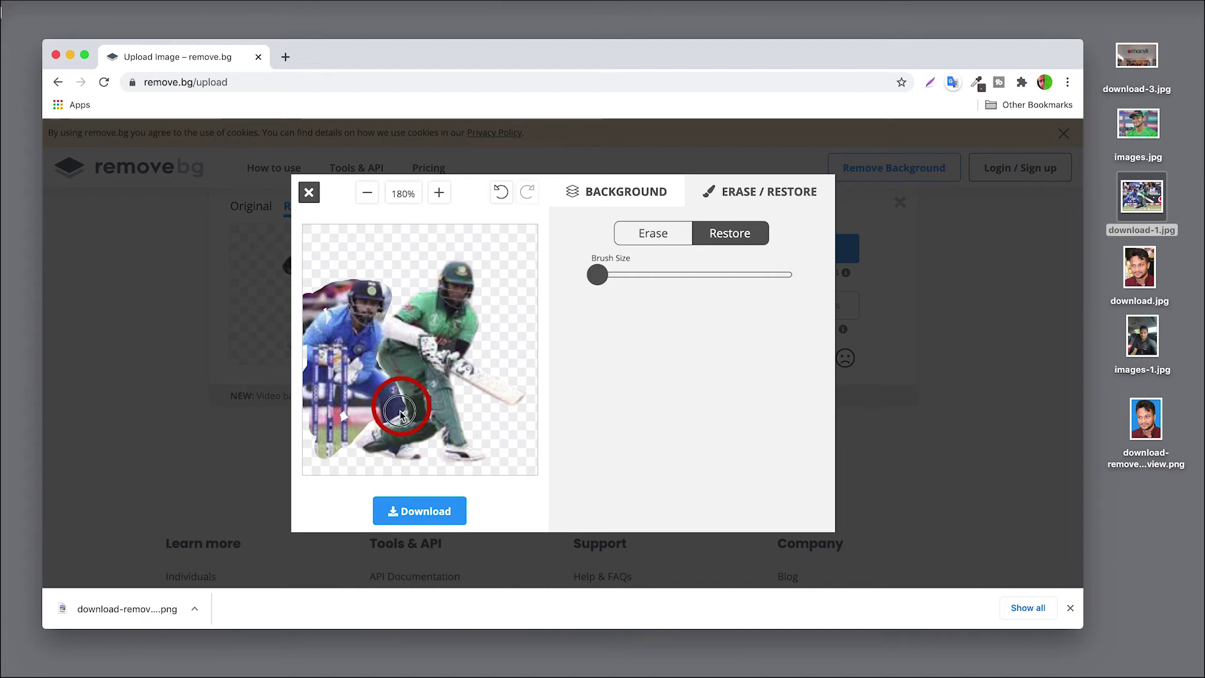
{"action": "mouse_move", "coordinate": [368, 433]}
{"action": "left_mouse_down"}
{"action": "mouse_move", "coordinate": [329, 457]}
{"action": "mouse_move", "coordinate": [305, 417]}
{"action": "left_mouse_up"}
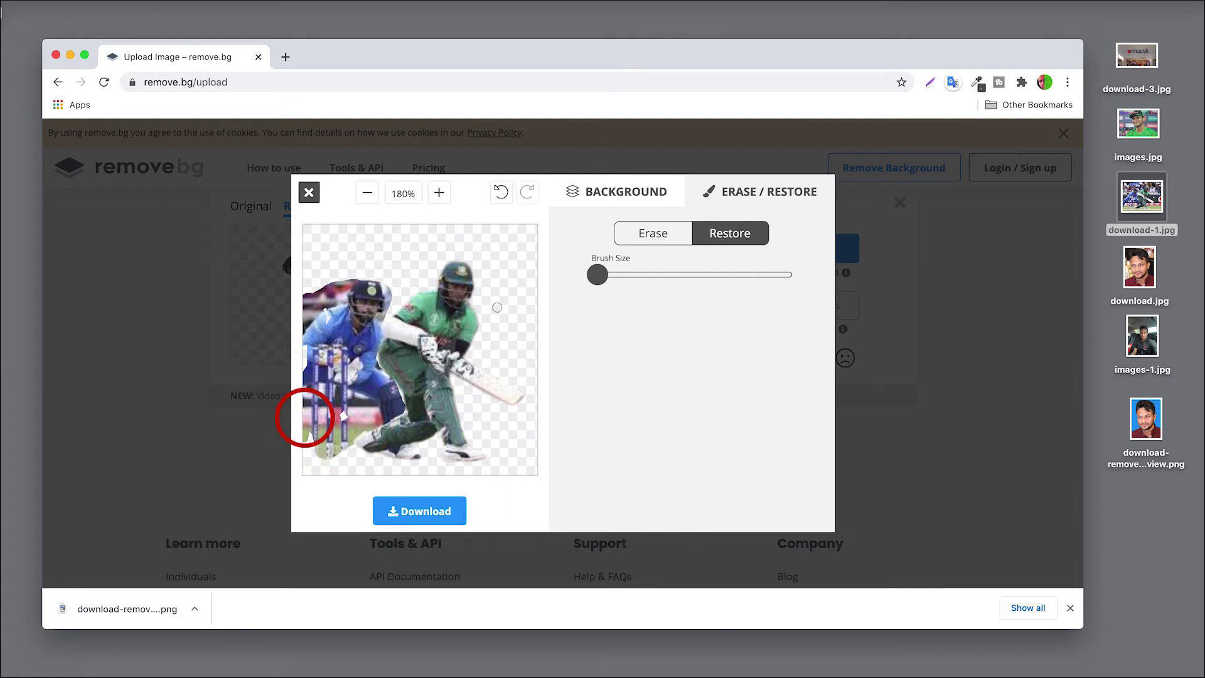
- Erase the crowd remnants around the wicketkeeper's helmet and shoulder
{"action": "left_click", "coordinate": [646, 233]}
{"action": "left_click_drag", "start_coordinate": [366, 280], "coordinate": [357, 277]}
{"action": "mouse_move", "coordinate": [348, 286]}
{"action": "left_mouse_down"}
{"action": "mouse_move", "coordinate": [339, 276]}
{"action": "mouse_move", "coordinate": [301, 328]}
{"action": "mouse_move", "coordinate": [331, 281]}
{"action": "mouse_move", "coordinate": [302, 324]}
{"action": "mouse_move", "coordinate": [306, 304]}
{"action": "mouse_move", "coordinate": [379, 271]}
{"action": "mouse_move", "coordinate": [381, 320]}
{"action": "mouse_move", "coordinate": [680, 477]}
{"action": "mouse_move", "coordinate": [511, 483]}
{"action": "mouse_move", "coordinate": [759, 223]}
{"action": "left_mouse_up"}
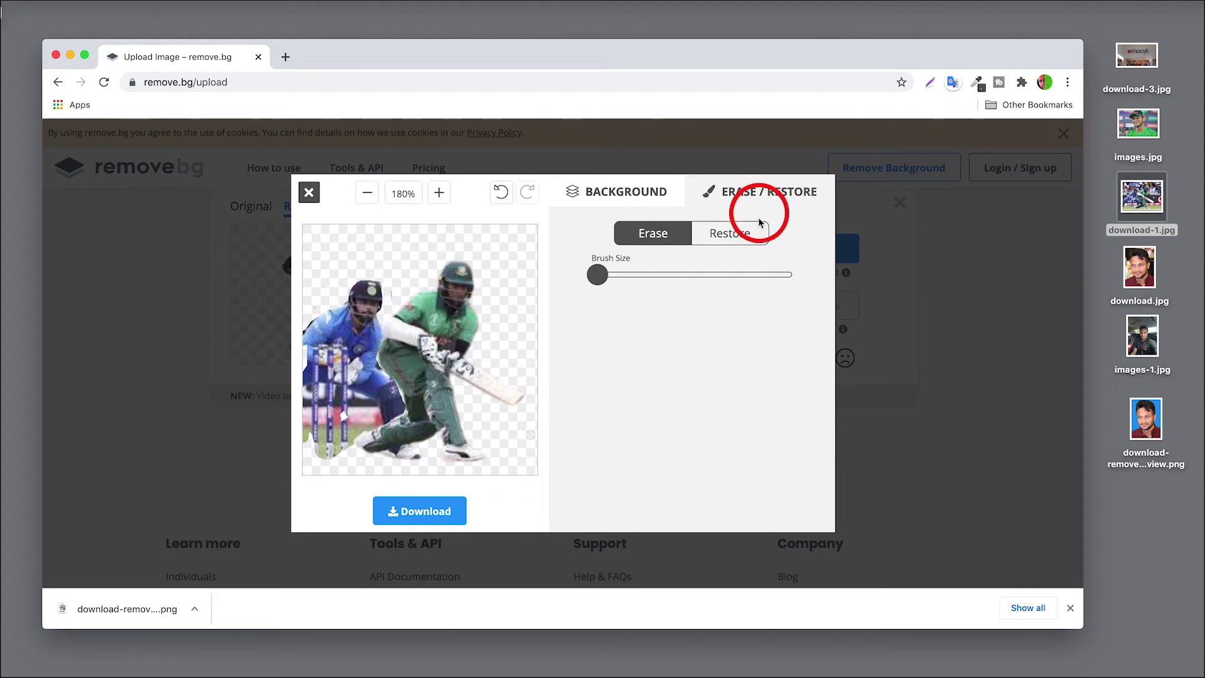
- Restore the strip of grass beneath the players' feet with a slightly larger brush and return to the background options
{"action": "left_click", "coordinate": [732, 233]}
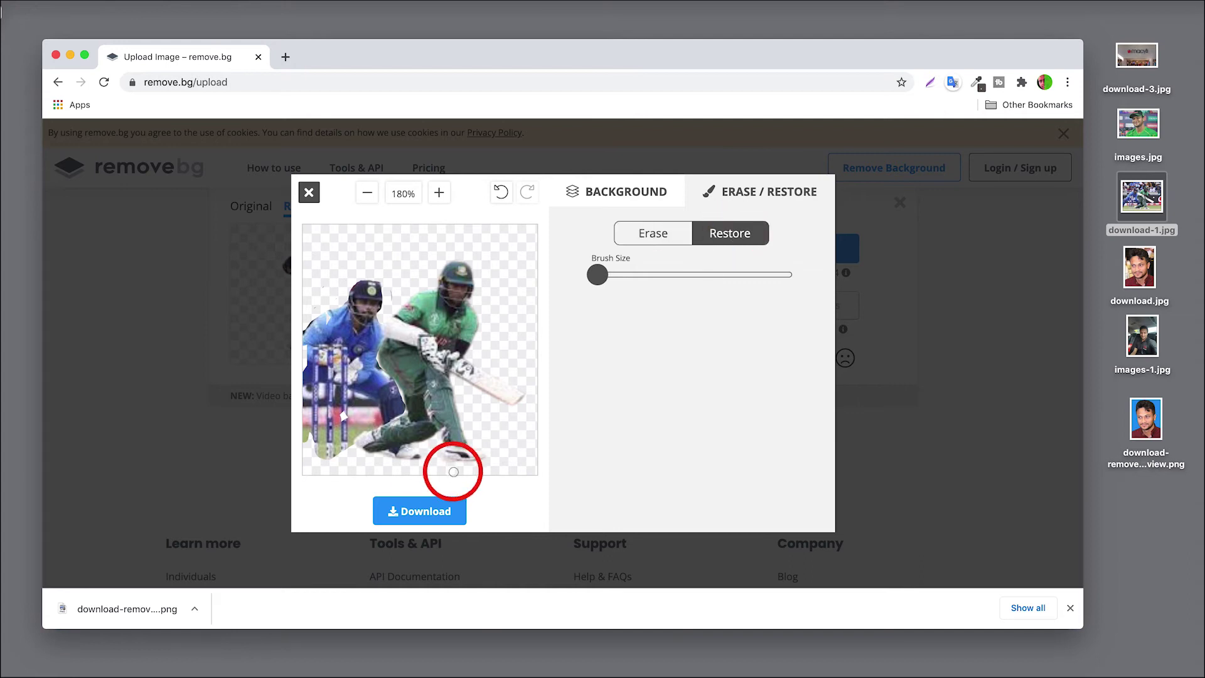
{"action": "left_click_drag", "start_coordinate": [601, 275], "coordinate": [610, 275]}
{"action": "mouse_move", "coordinate": [458, 449]}
{"action": "left_mouse_down"}
{"action": "mouse_move", "coordinate": [441, 470]}
{"action": "mouse_move", "coordinate": [514, 461]}
{"action": "mouse_move", "coordinate": [533, 471]}
{"action": "mouse_move", "coordinate": [313, 471]}
{"action": "mouse_move", "coordinate": [303, 452]}
{"action": "mouse_move", "coordinate": [309, 440]}
{"action": "mouse_move", "coordinate": [331, 465]}
{"action": "mouse_move", "coordinate": [343, 451]}
{"action": "mouse_move", "coordinate": [423, 471]}
{"action": "mouse_move", "coordinate": [410, 454]}
{"action": "mouse_move", "coordinate": [432, 438]}
{"action": "mouse_move", "coordinate": [432, 462]}
{"action": "mouse_move", "coordinate": [437, 445]}
{"action": "mouse_move", "coordinate": [425, 463]}
{"action": "mouse_move", "coordinate": [414, 455]}
{"action": "mouse_move", "coordinate": [435, 474]}
{"action": "left_mouse_up"}
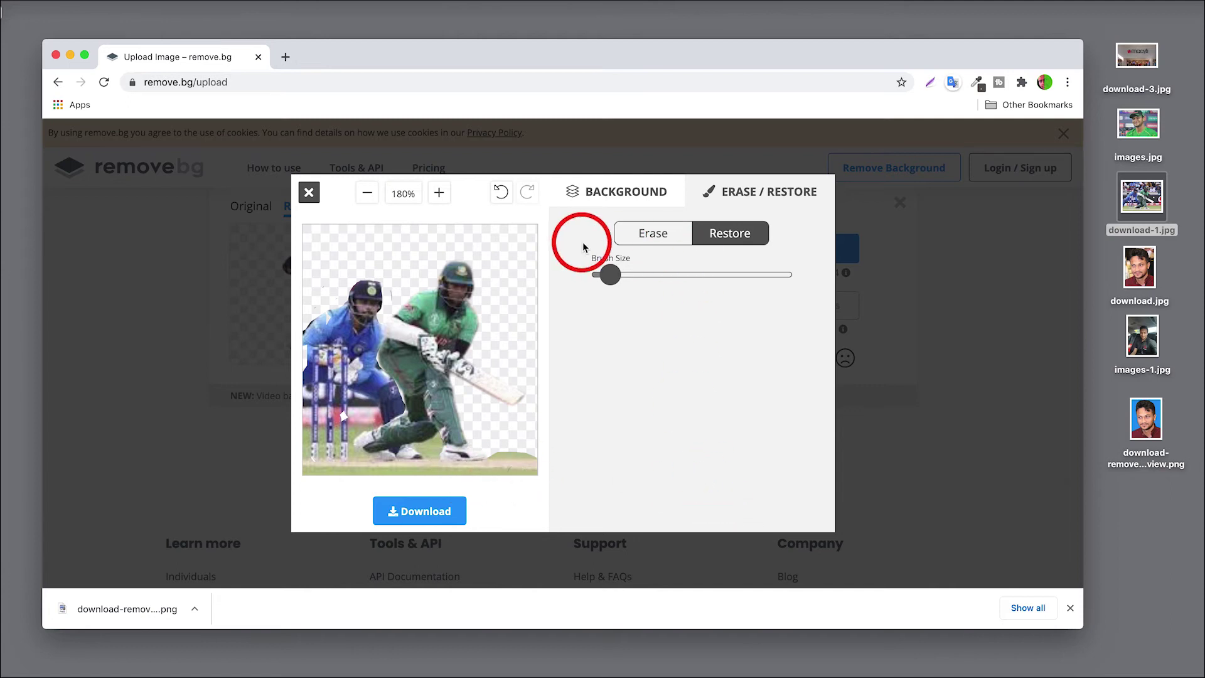
{"action": "left_click", "coordinate": [639, 209]}
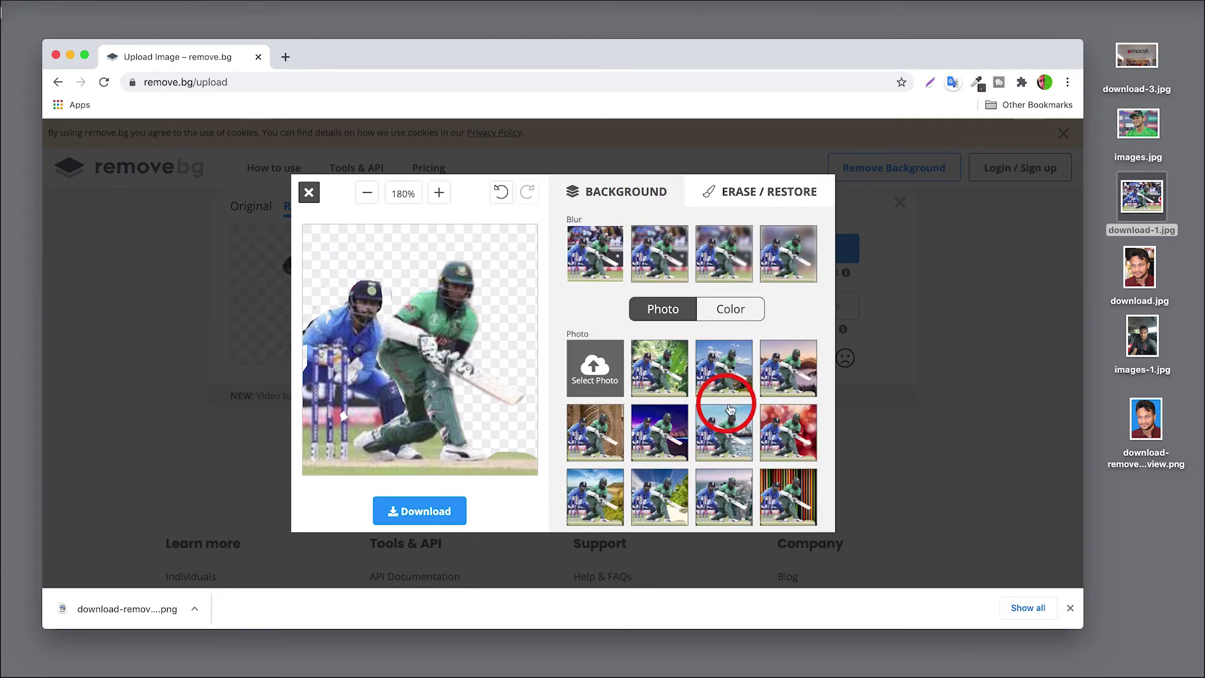
- Replace the cricket cut-out's transparent background with the sunset mountain photo
{"action": "left_click", "coordinate": [794, 370]}
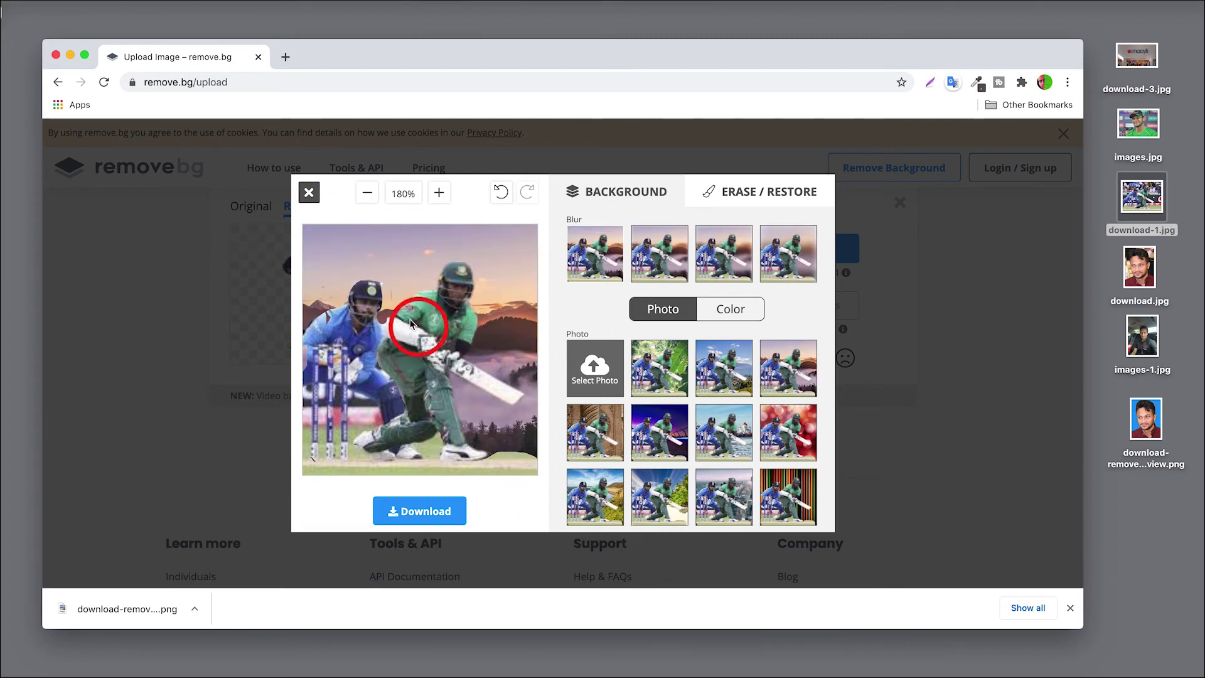
- Erase around the wicketkeeper's helmet and shoulder with the current brush, and undo the last erasing stroke
{"action": "left_click", "coordinate": [742, 201]}
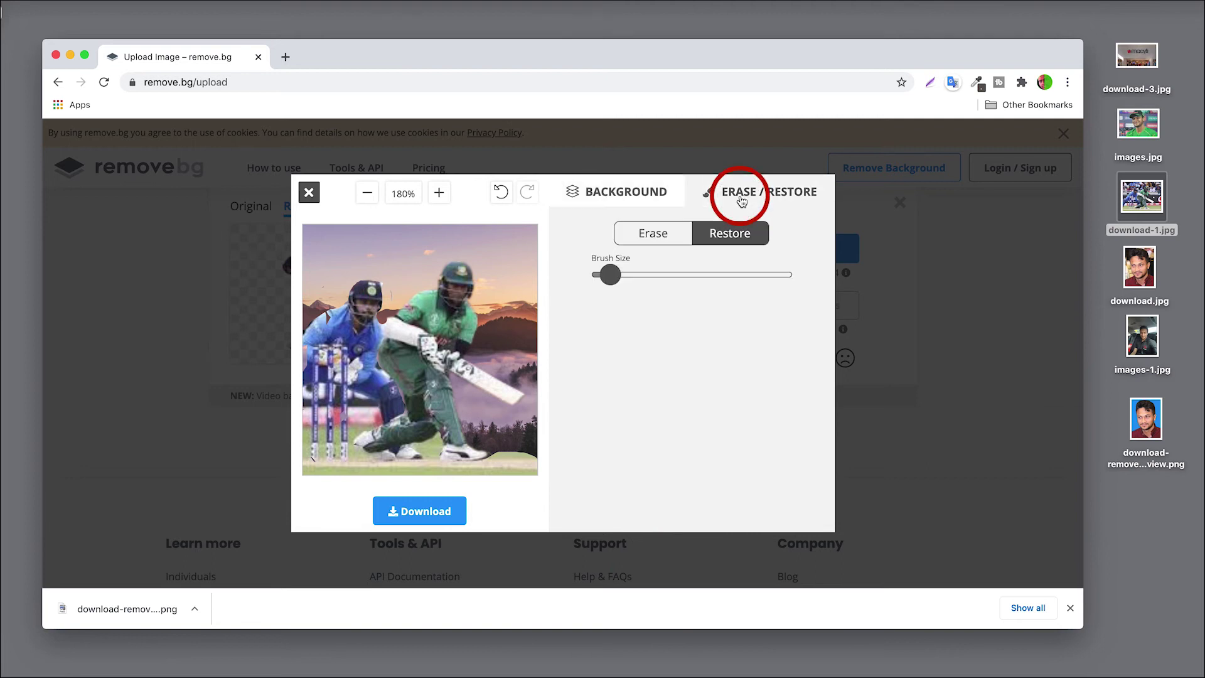
{"action": "left_click", "coordinate": [646, 232]}
{"action": "left_click", "coordinate": [393, 299]}
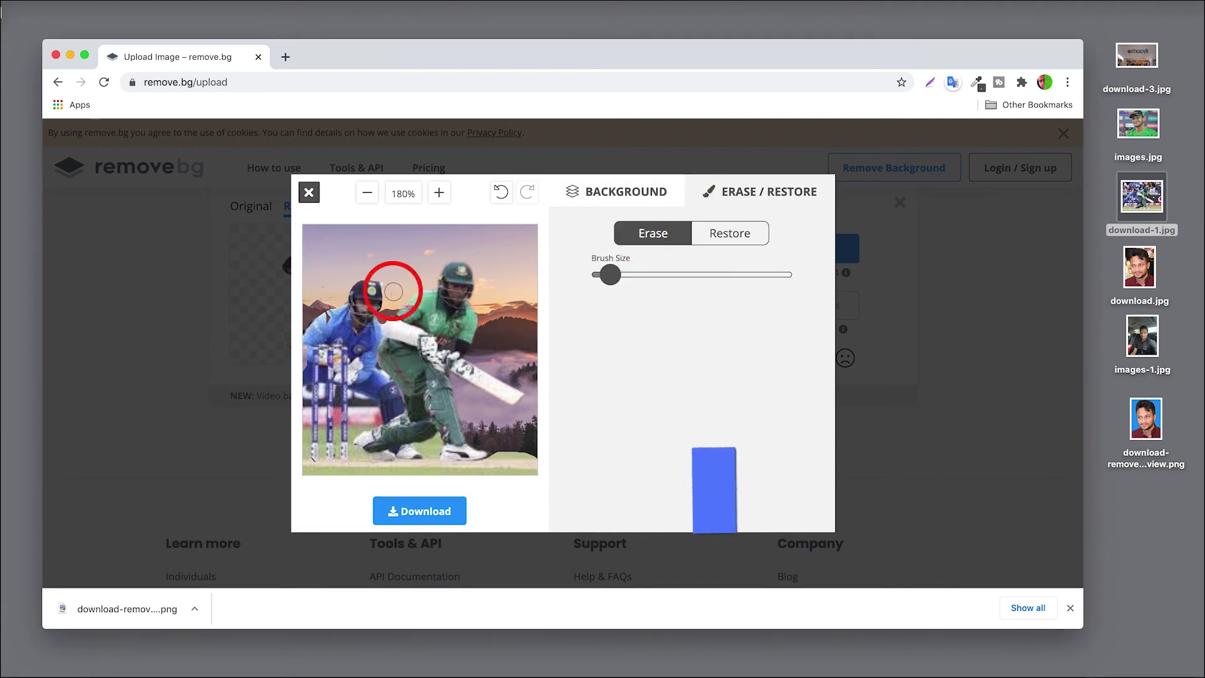
{"action": "mouse_move", "coordinate": [393, 301]}
{"action": "left_mouse_down"}
{"action": "mouse_move", "coordinate": [326, 299]}
{"action": "mouse_move", "coordinate": [541, 513]}
{"action": "mouse_move", "coordinate": [647, 291]}
{"action": "mouse_move", "coordinate": [733, 266]}
{"action": "mouse_move", "coordinate": [773, 230]}
{"action": "mouse_move", "coordinate": [543, 380]}
{"action": "mouse_move", "coordinate": [392, 356]}
{"action": "mouse_move", "coordinate": [352, 332]}
{"action": "mouse_move", "coordinate": [373, 299]}
{"action": "mouse_move", "coordinate": [324, 321]}
{"action": "left_mouse_up"}
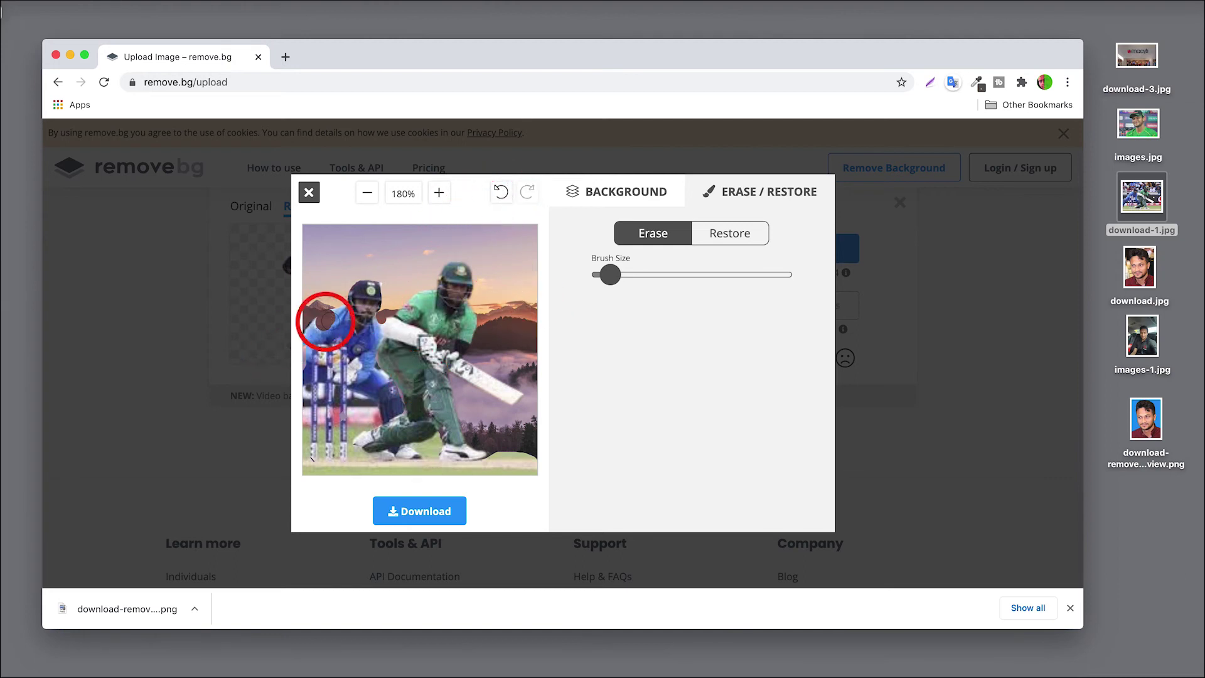
{"action": "left_click", "coordinate": [505, 198]}
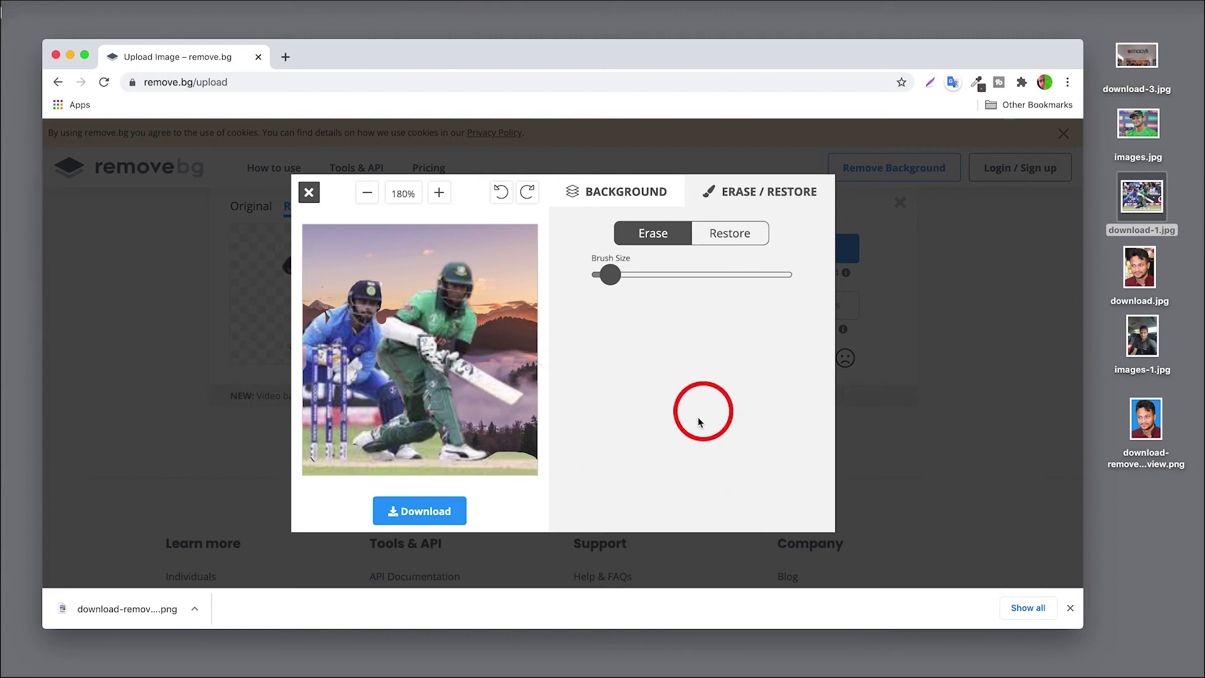
- Download the edited cricket image and copy the downloaded file to the desktop
{"action": "left_click", "coordinate": [408, 506]}
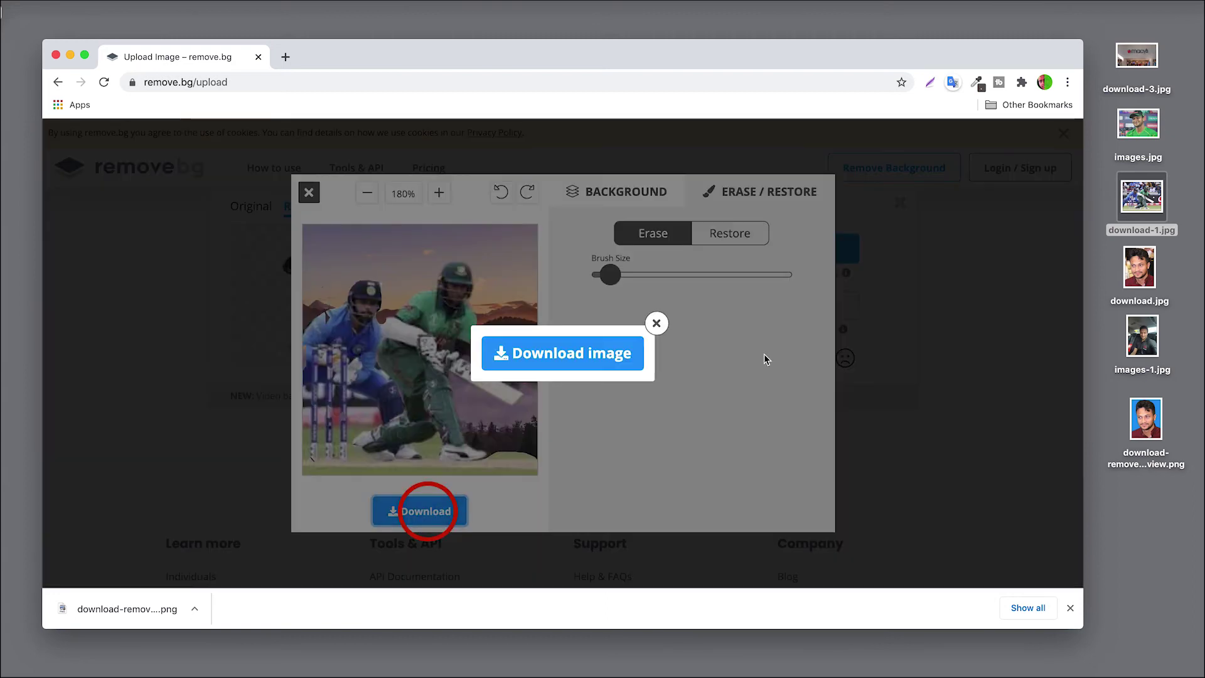
{"action": "left_click", "coordinate": [582, 352]}
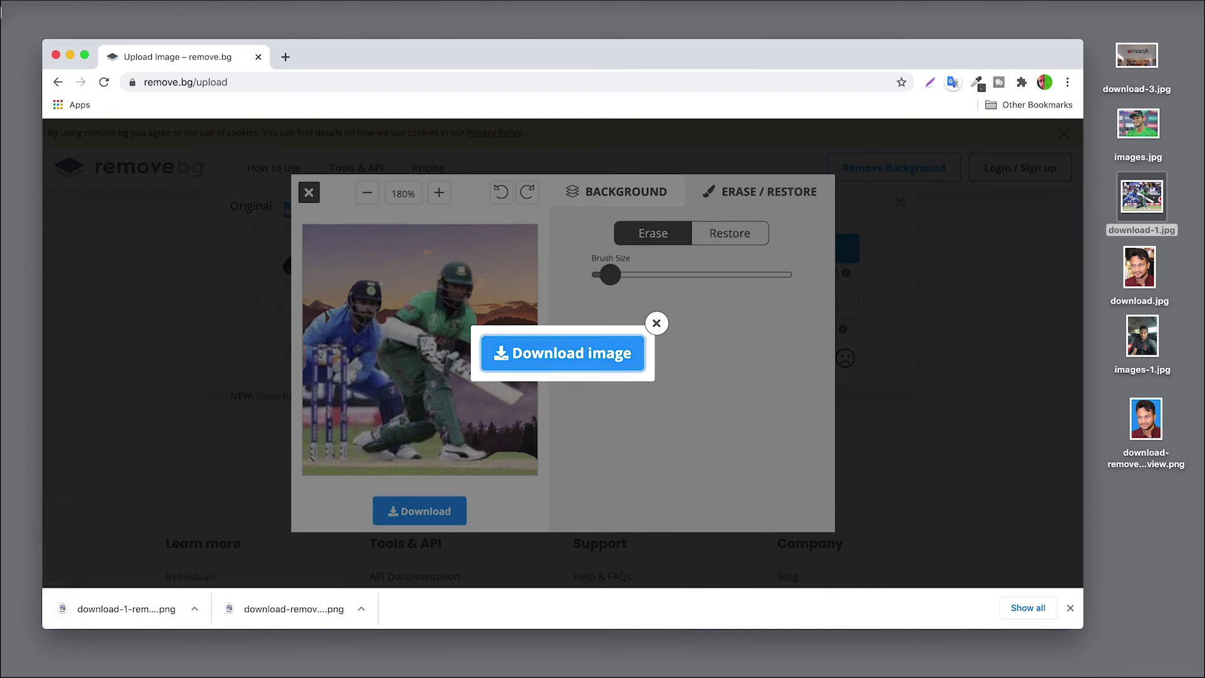
{"action": "left_click_drag", "start_coordinate": [126, 609], "coordinate": [1156, 515]}
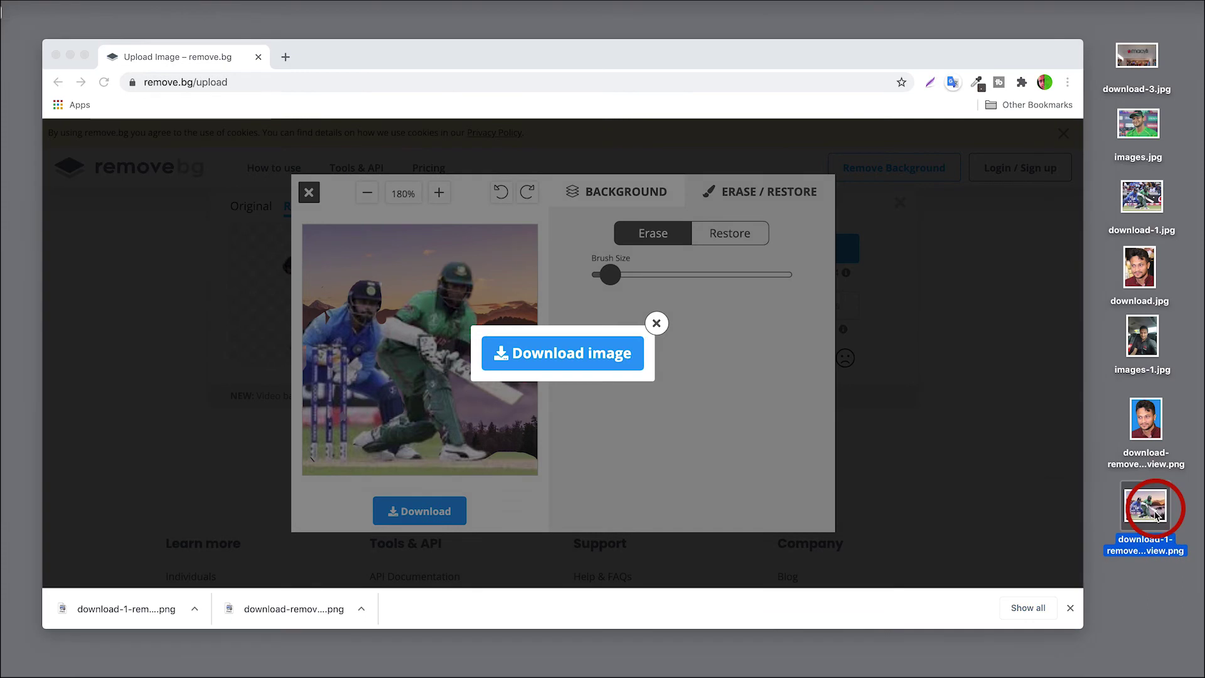
- Open download-1-removebg-preview.png from the desktop and enlarge its preview window to inspect the result
{"action": "double_click", "coordinate": [1157, 515]}
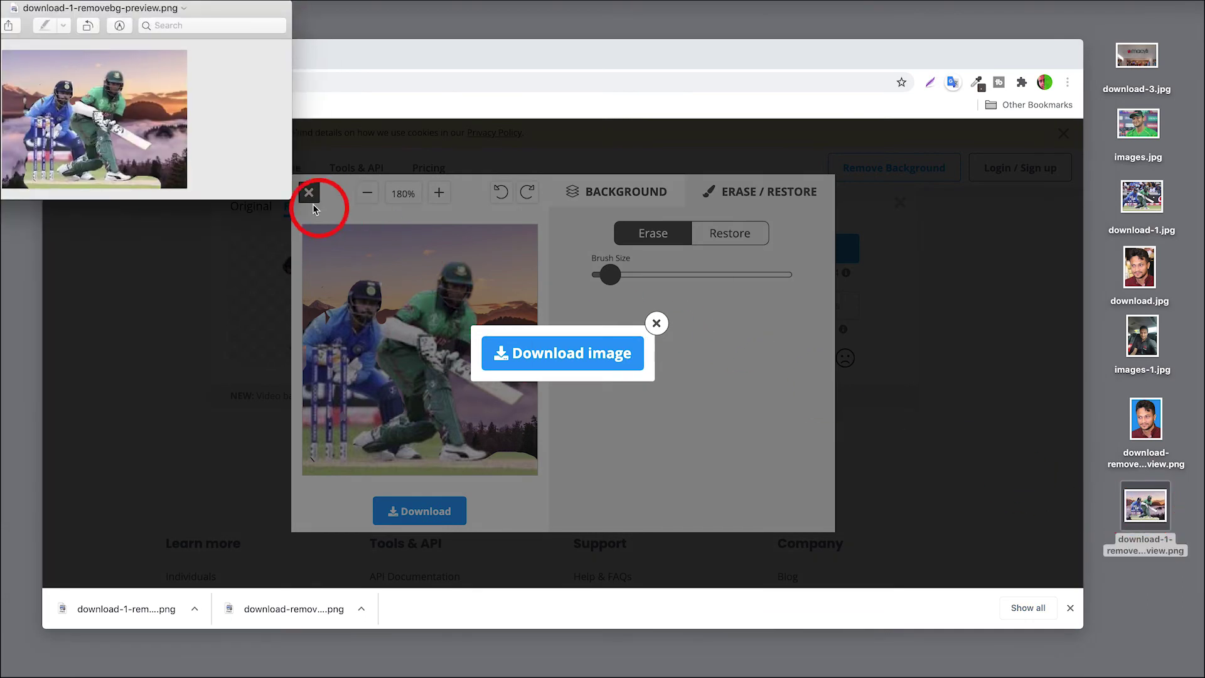
{"action": "left_click_drag", "start_coordinate": [292, 192], "coordinate": [864, 546]}
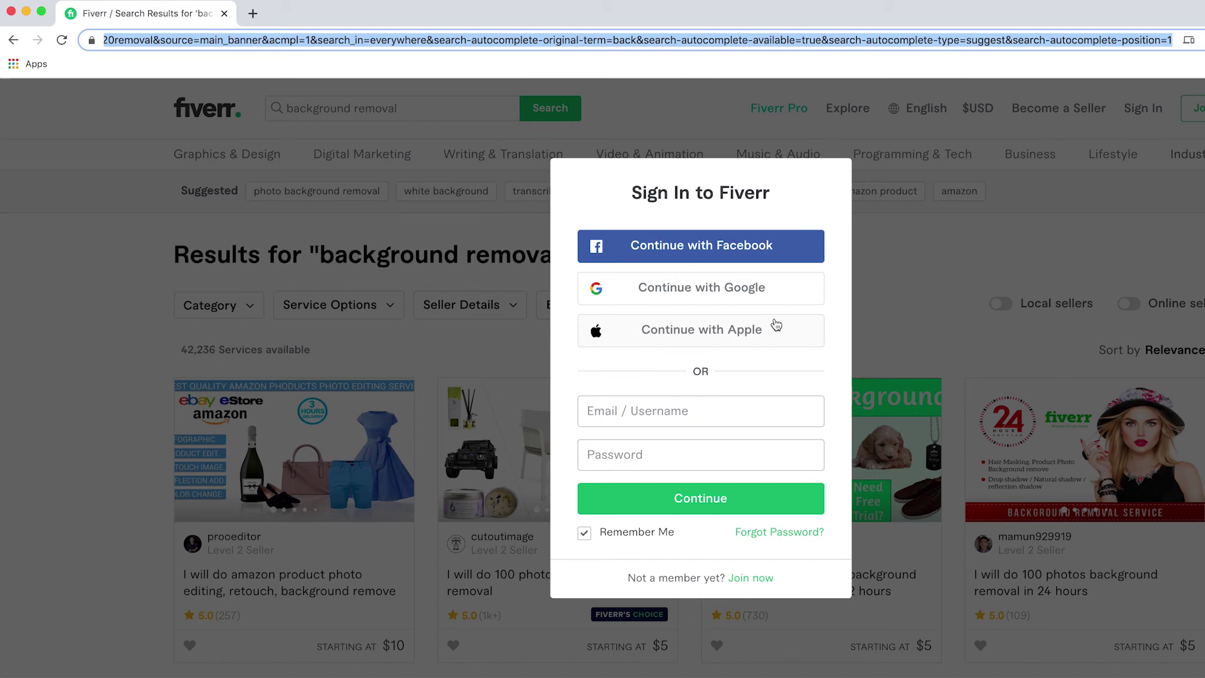
- Dismiss Fiverr's sign-in prompt and go to the Fiverr homepage through a web search for fiverr.com
{"action": "left_click", "coordinate": [511, 189]}
{"action": "left_click_drag", "start_coordinate": [104, 39], "coordinate": [247, 39]}
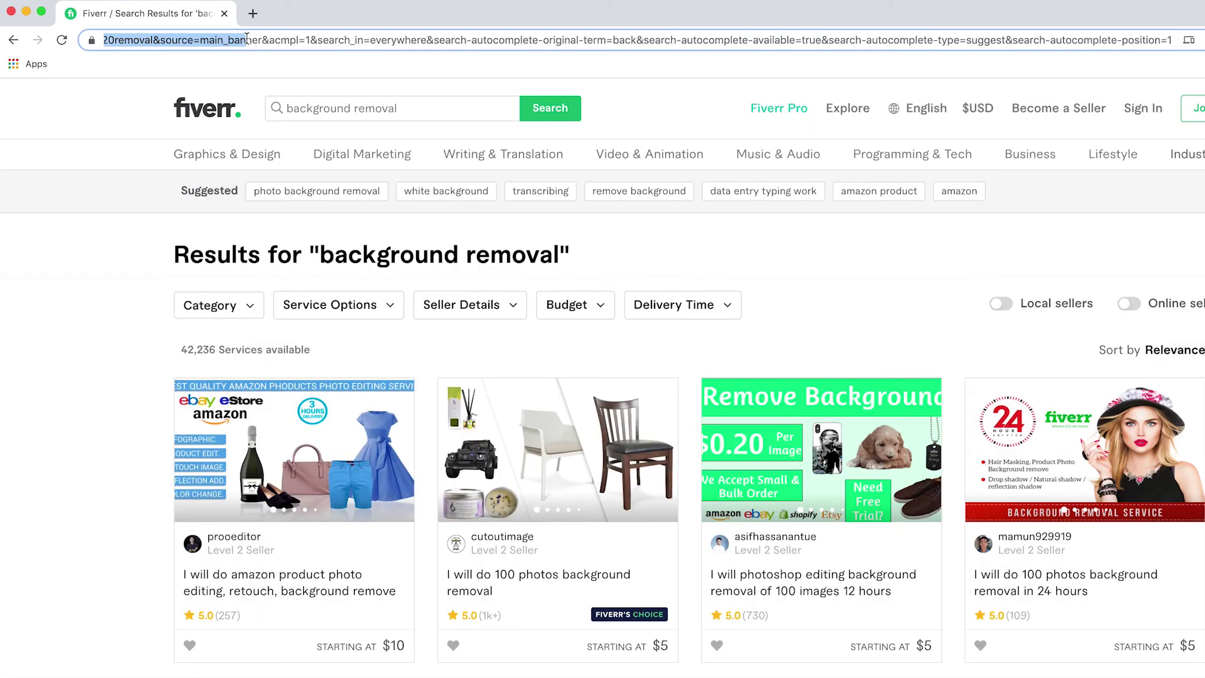
{"action": "type", "text": "fiverr"}
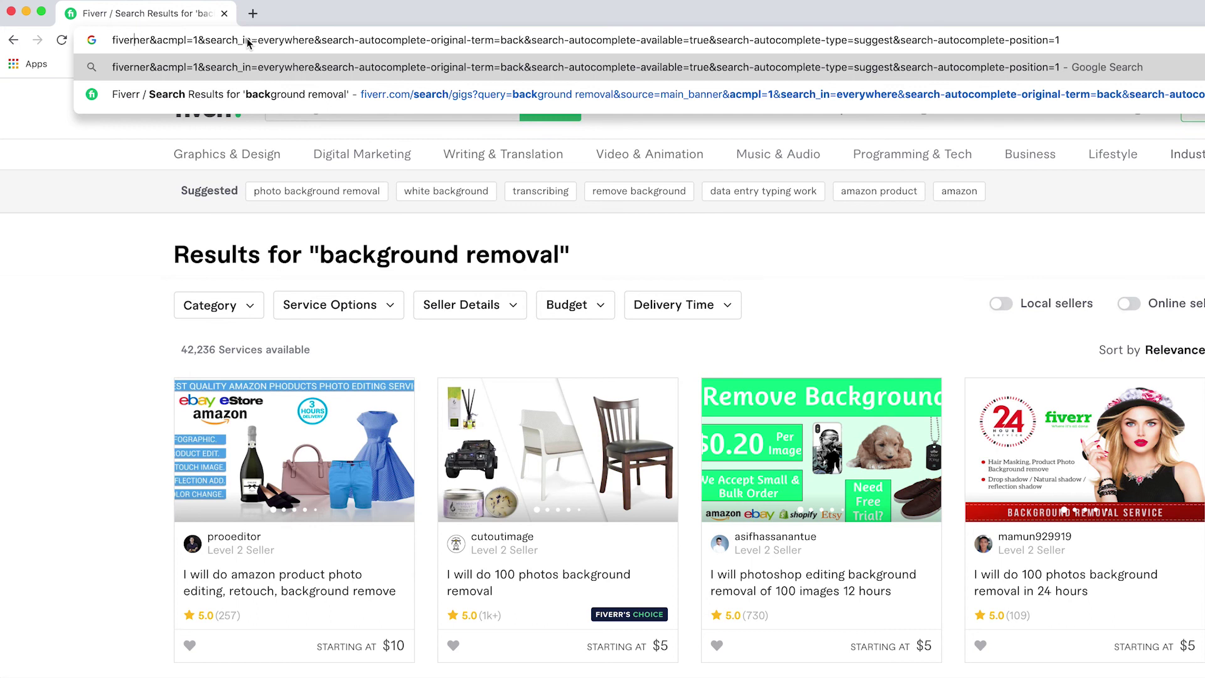
{"action": "type", "text": ".com"}
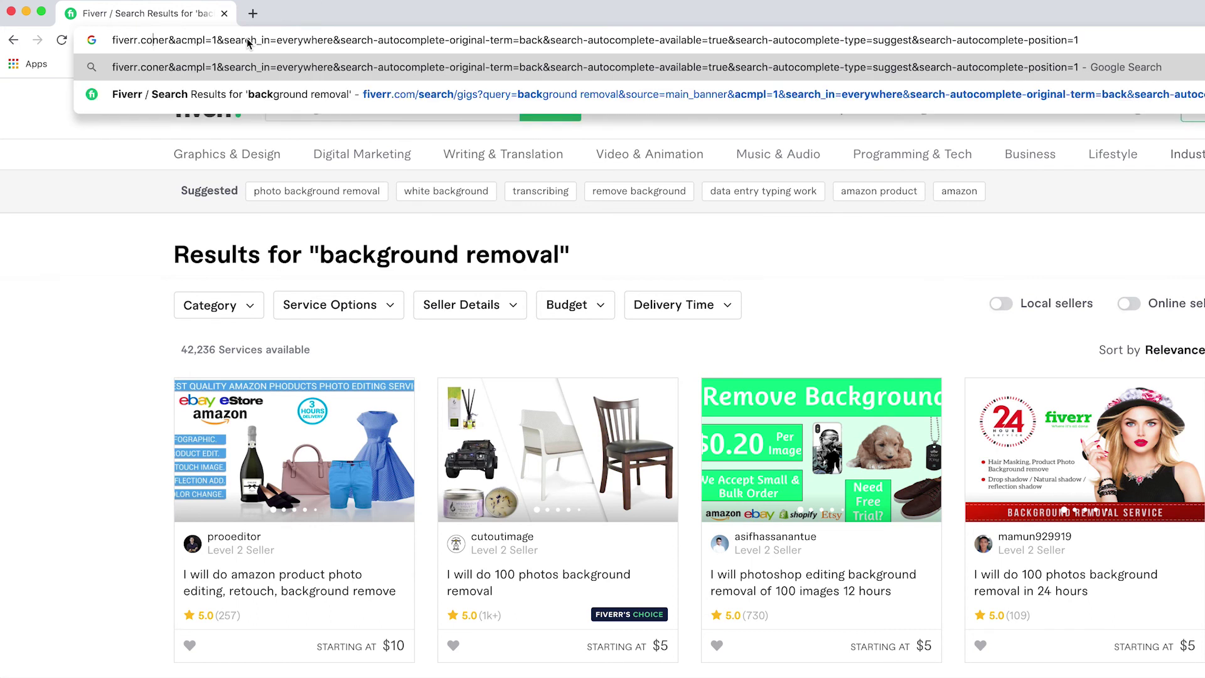
{"action": "key", "text": "Return"}
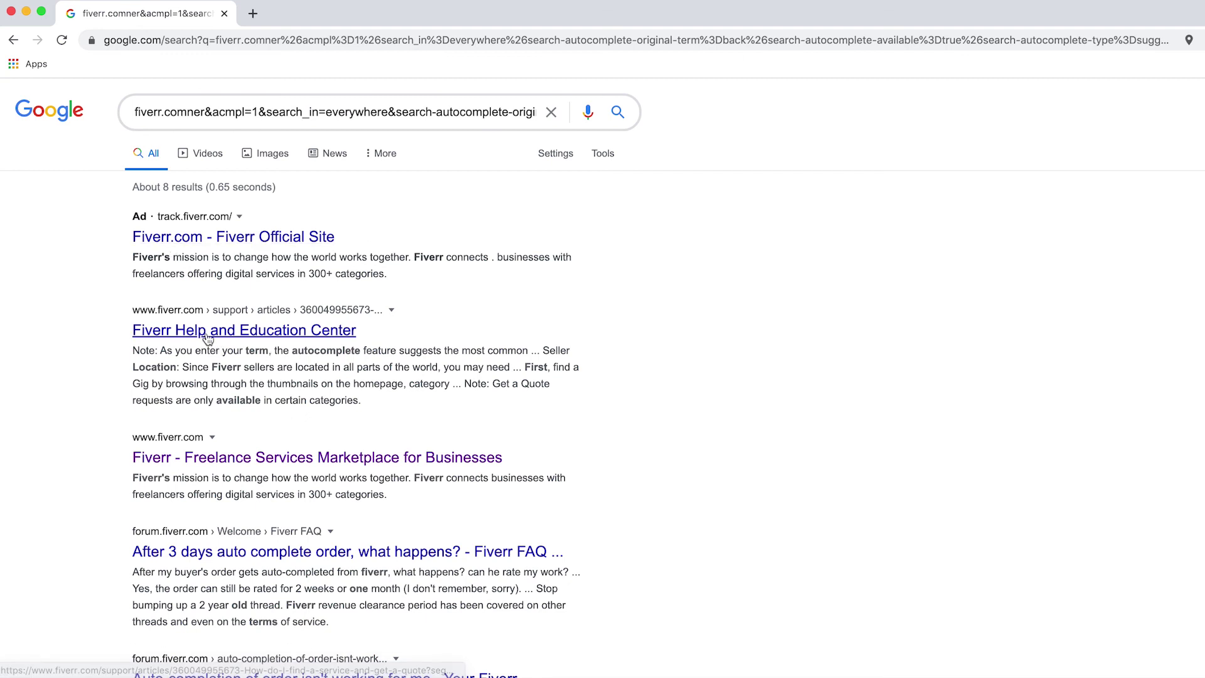
{"action": "left_click", "coordinate": [263, 460]}
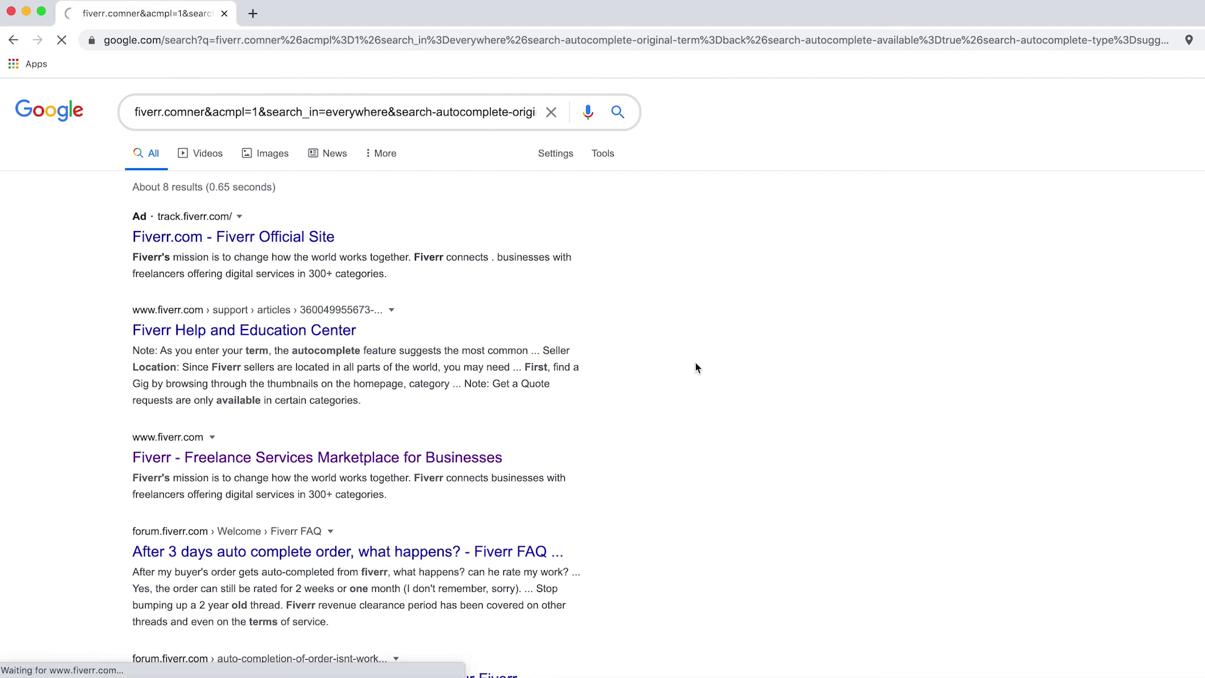
- Search Fiverr's services for "backround remove"
{"action": "left_click", "coordinate": [267, 367]}
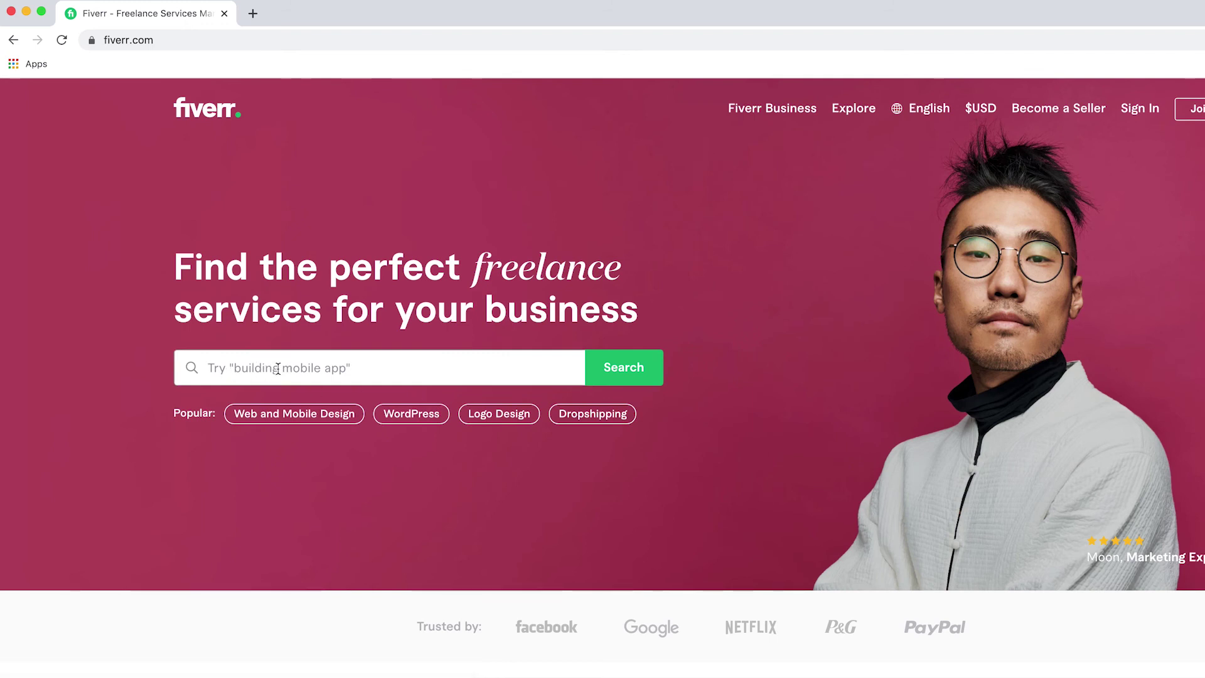
{"action": "type", "text": "back"}
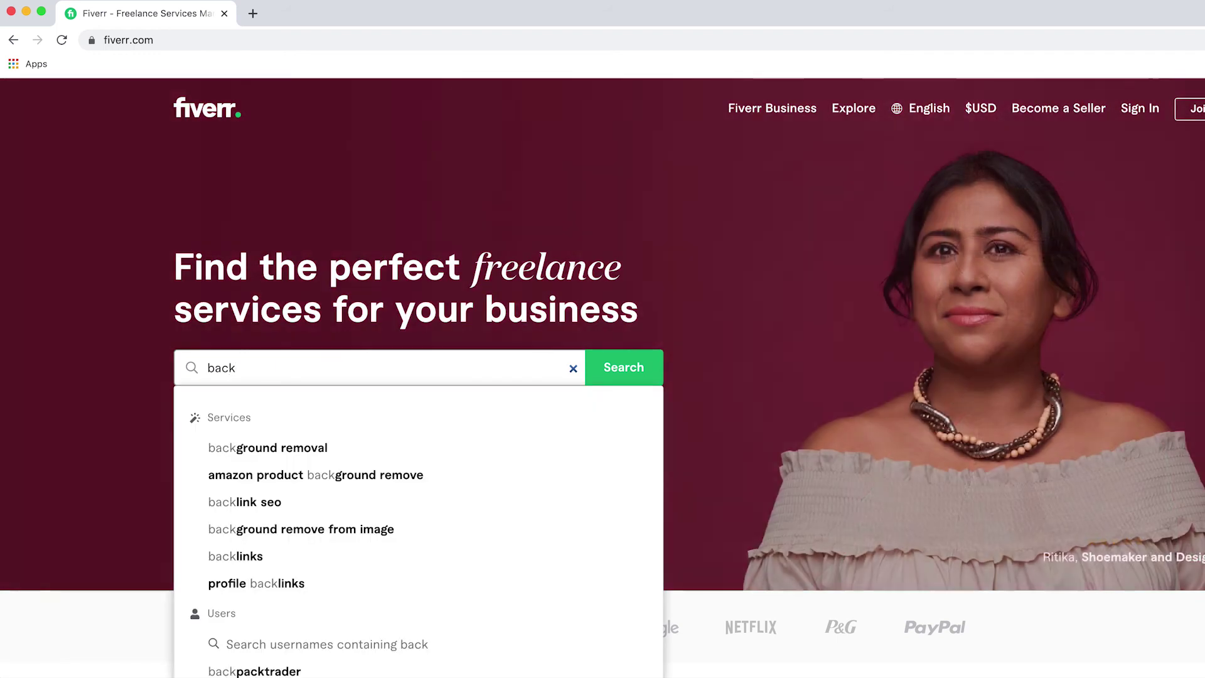
{"action": "type", "text": "round "}
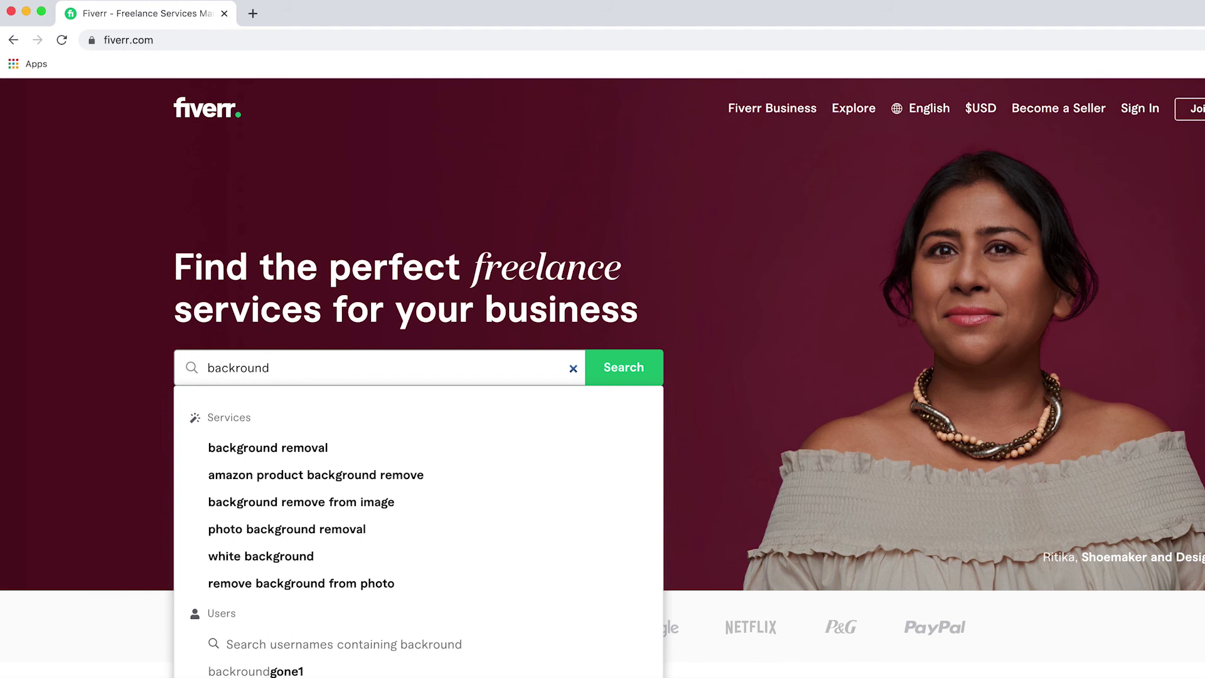
{"action": "type", "text": "remove"}
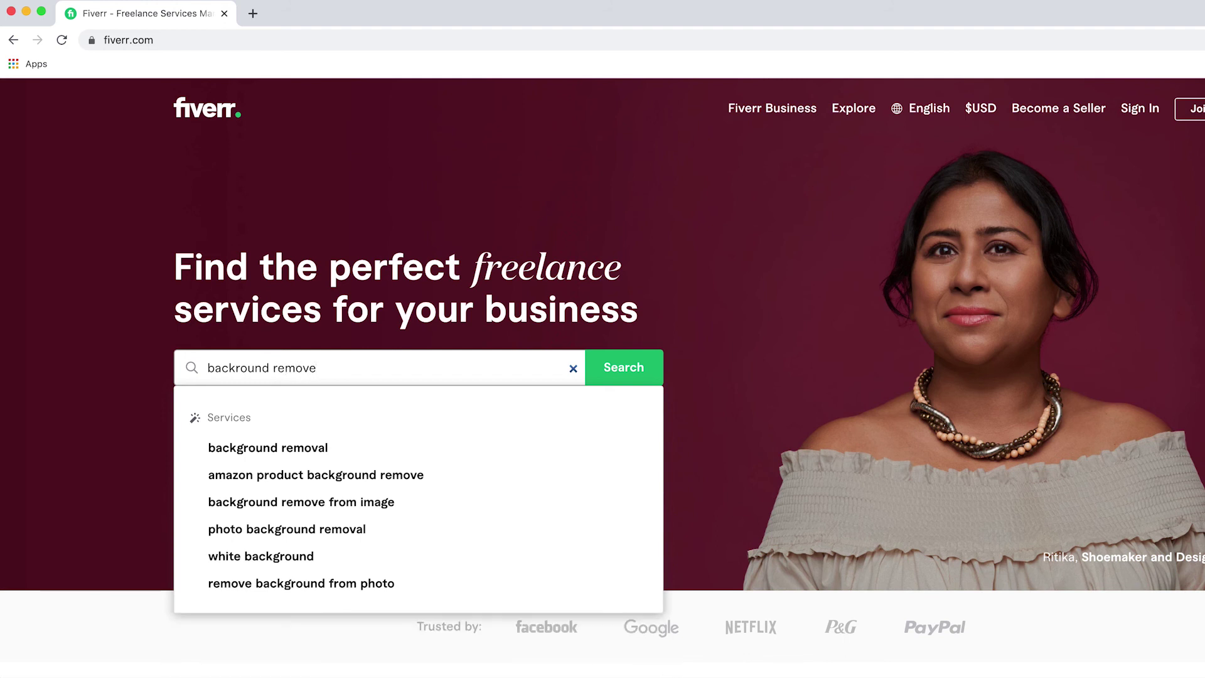
{"action": "key", "text": "Return"}
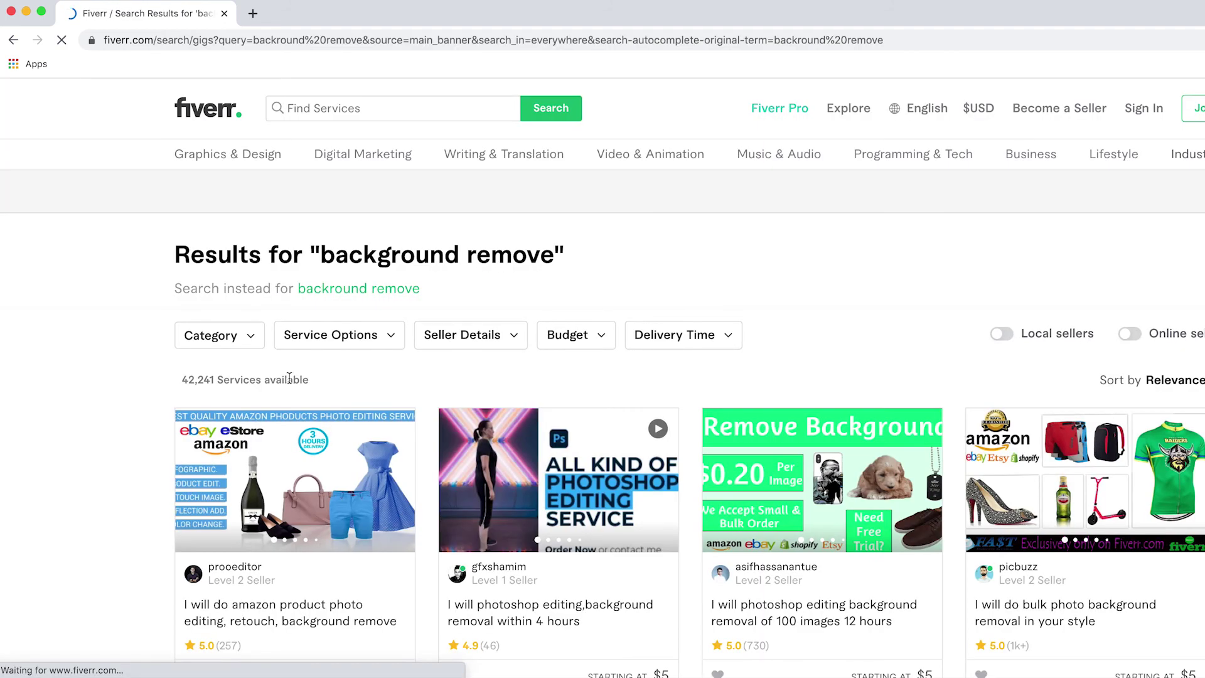
- Browse the background-removal services, examining the sellers' offers, levels, ratings and starting prices
{"action": "scroll", "coordinate": [526, 392], "scroll_direction": "down", "scroll_amount": 3}
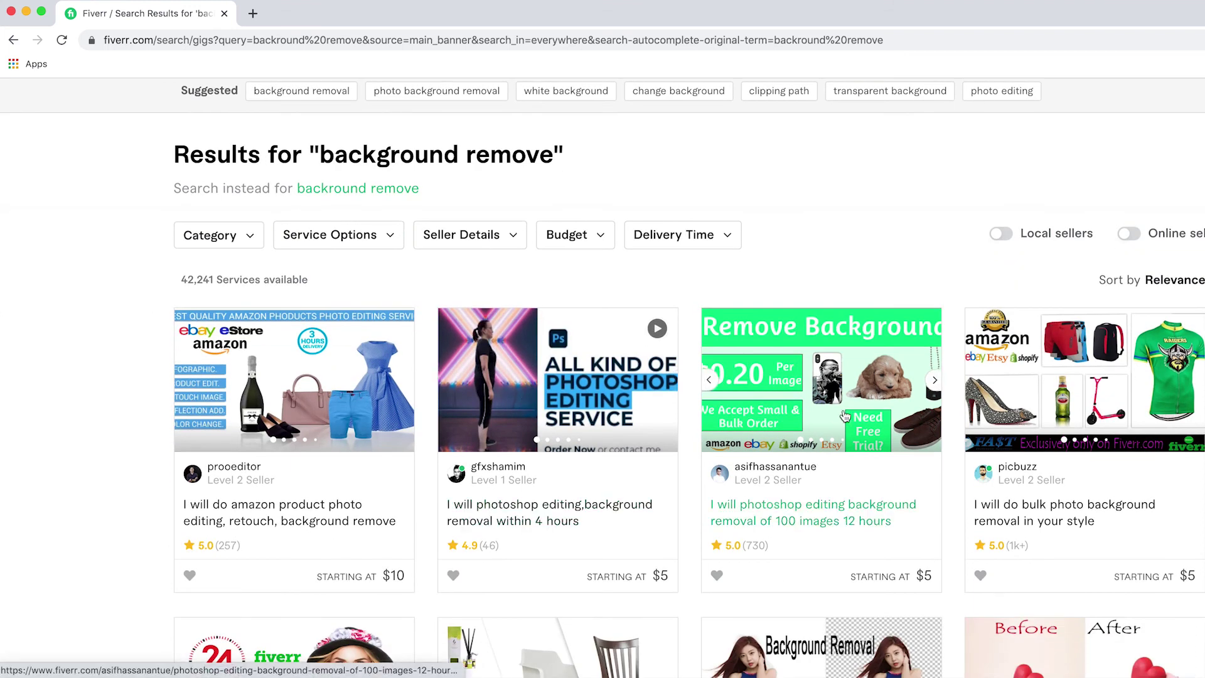
{"action": "scroll", "coordinate": [565, 383], "scroll_direction": "down", "scroll_amount": 2}
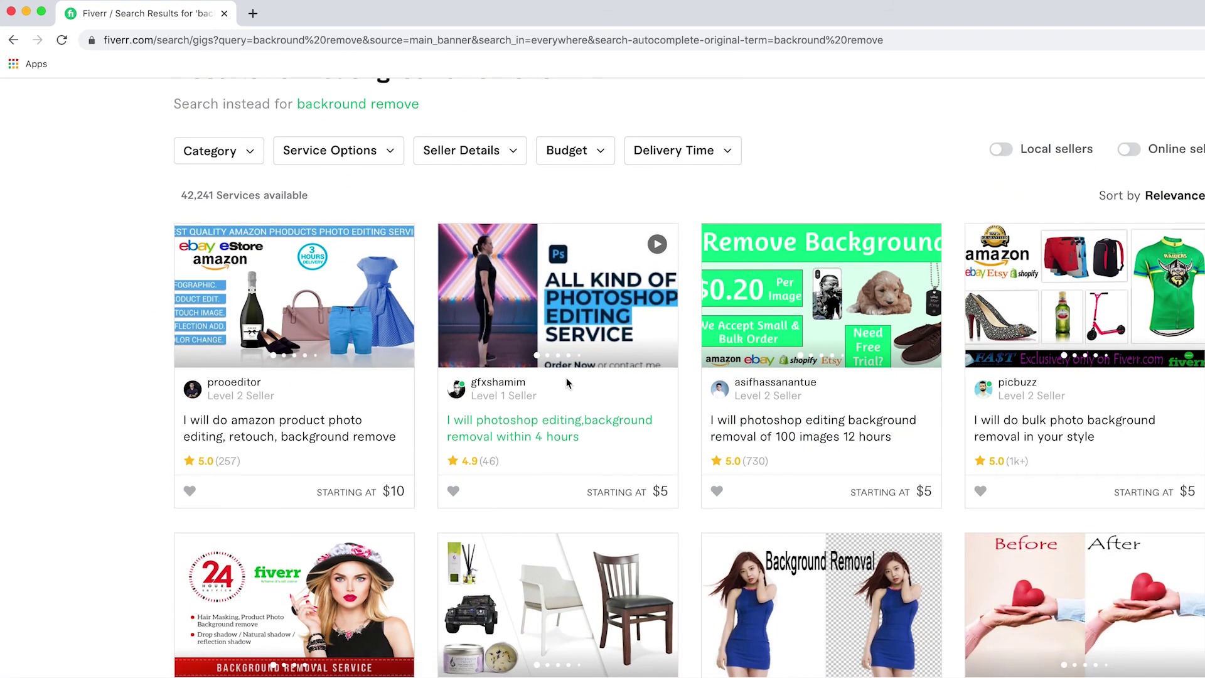
{"action": "scroll", "coordinate": [567, 382], "scroll_direction": "down", "scroll_amount": 3}
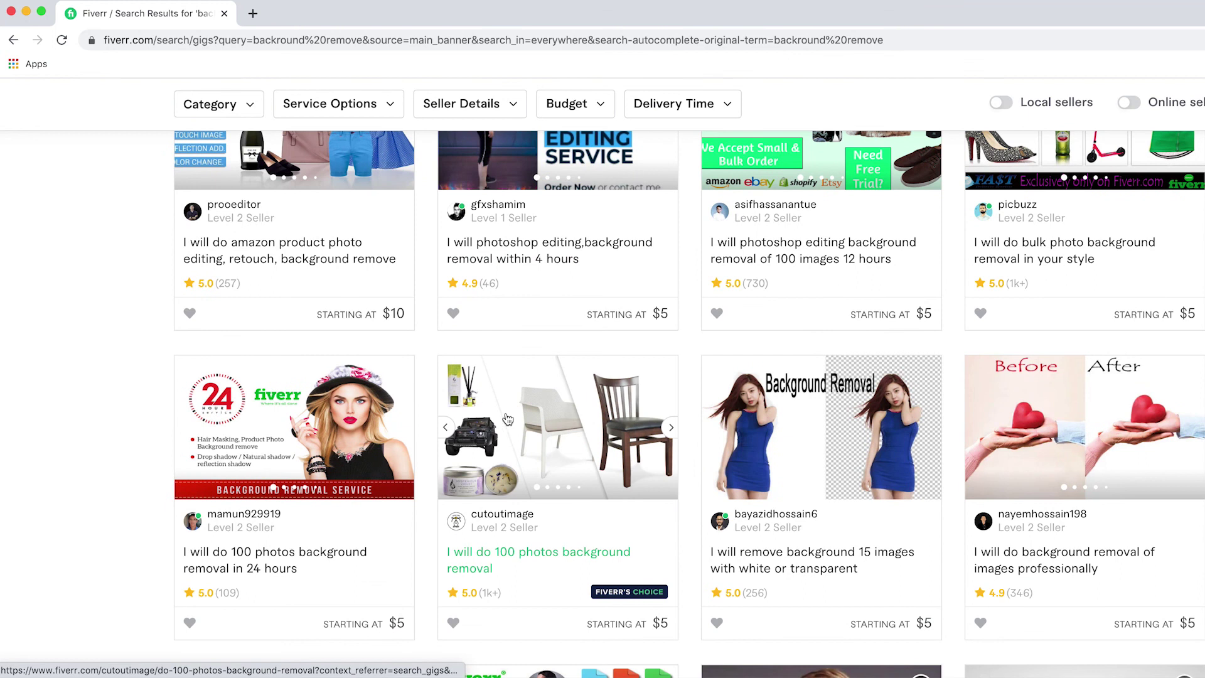
{"action": "scroll", "coordinate": [477, 401], "scroll_direction": "up", "scroll_amount": 3}
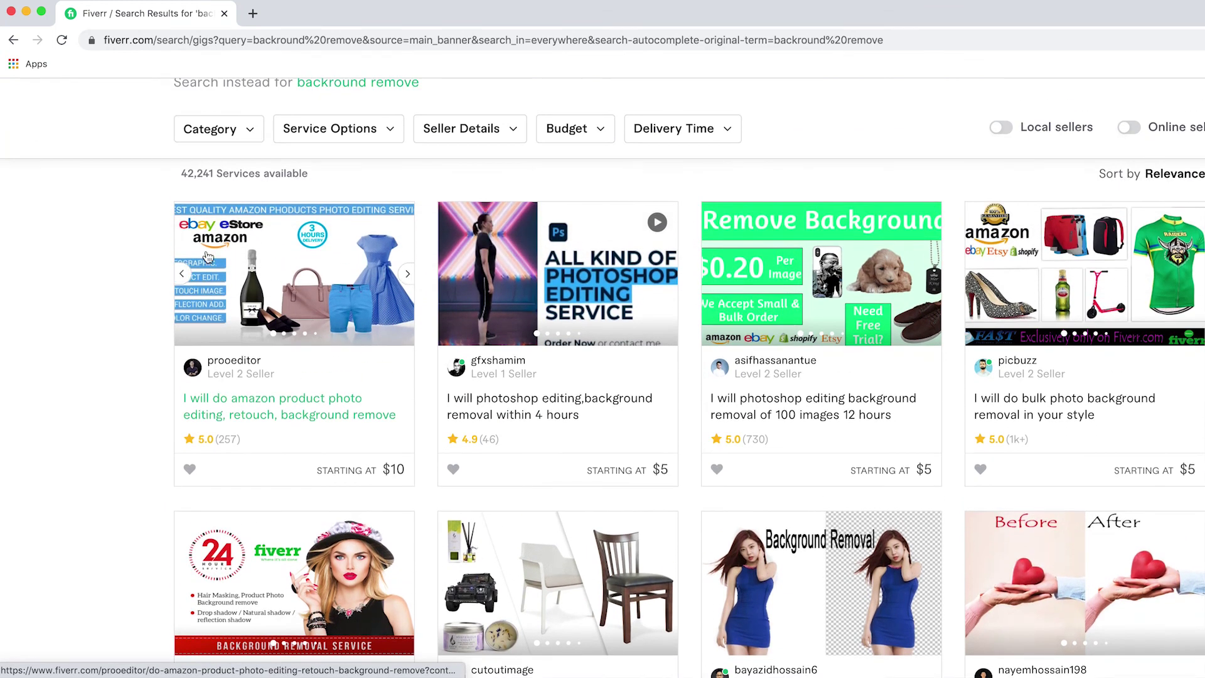
{"action": "scroll", "coordinate": [487, 370], "scroll_direction": "down", "scroll_amount": 1}
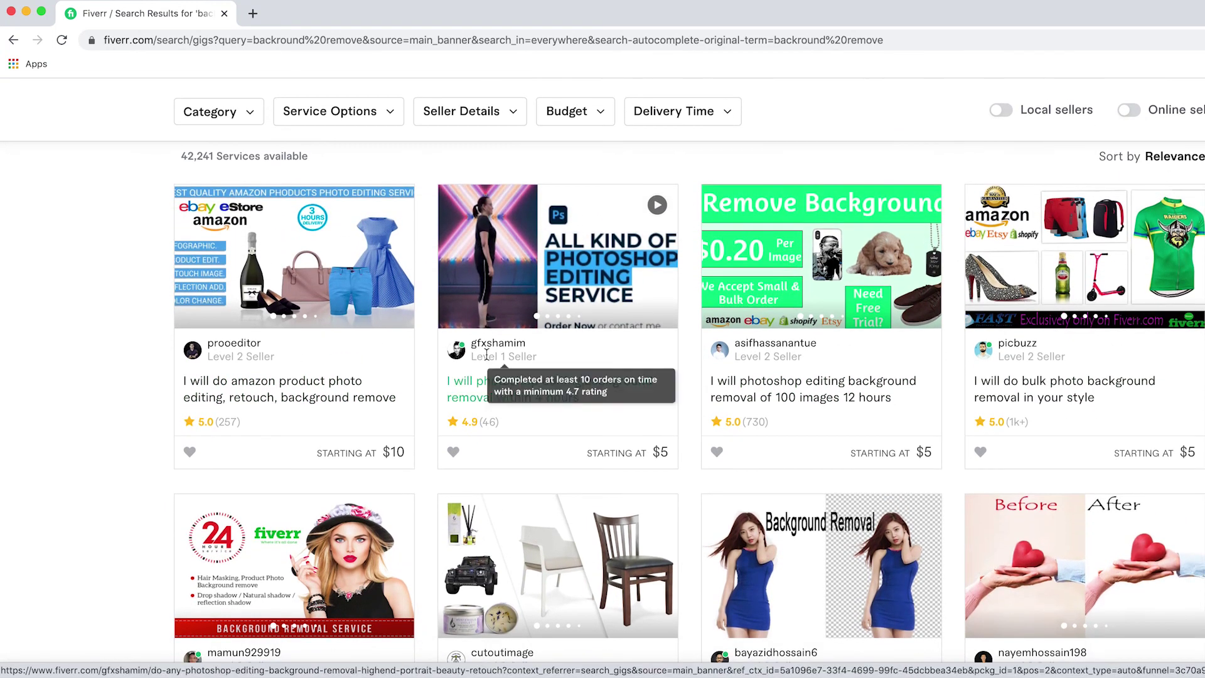
{"action": "scroll", "coordinate": [414, 345], "scroll_direction": "up", "scroll_amount": 4}
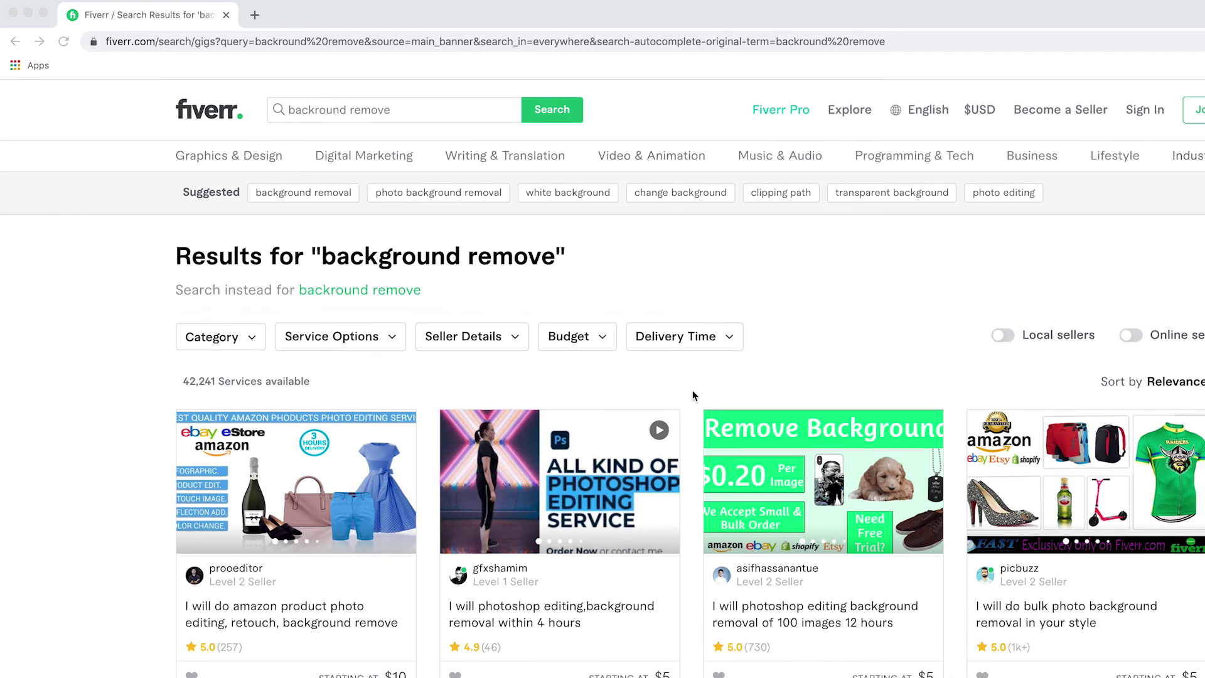
{"action": "scroll", "coordinate": [693, 395], "scroll_direction": "down", "scroll_amount": 3}
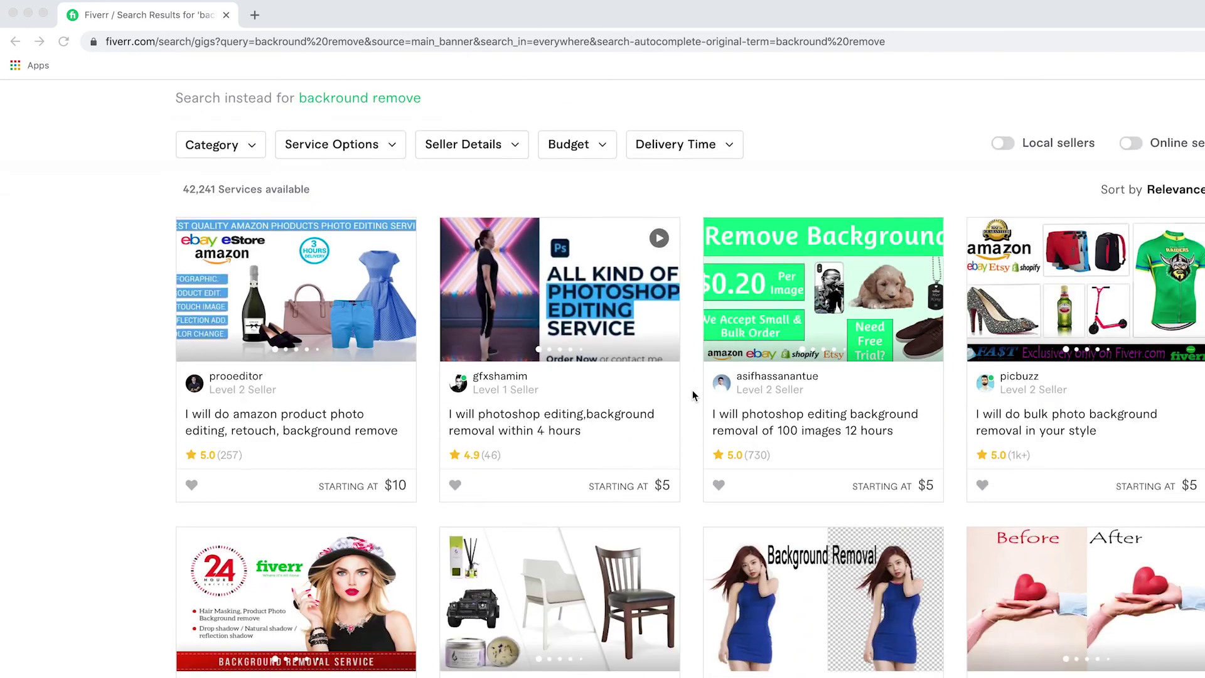
{"action": "scroll", "coordinate": [692, 395], "scroll_direction": "down", "scroll_amount": 8}
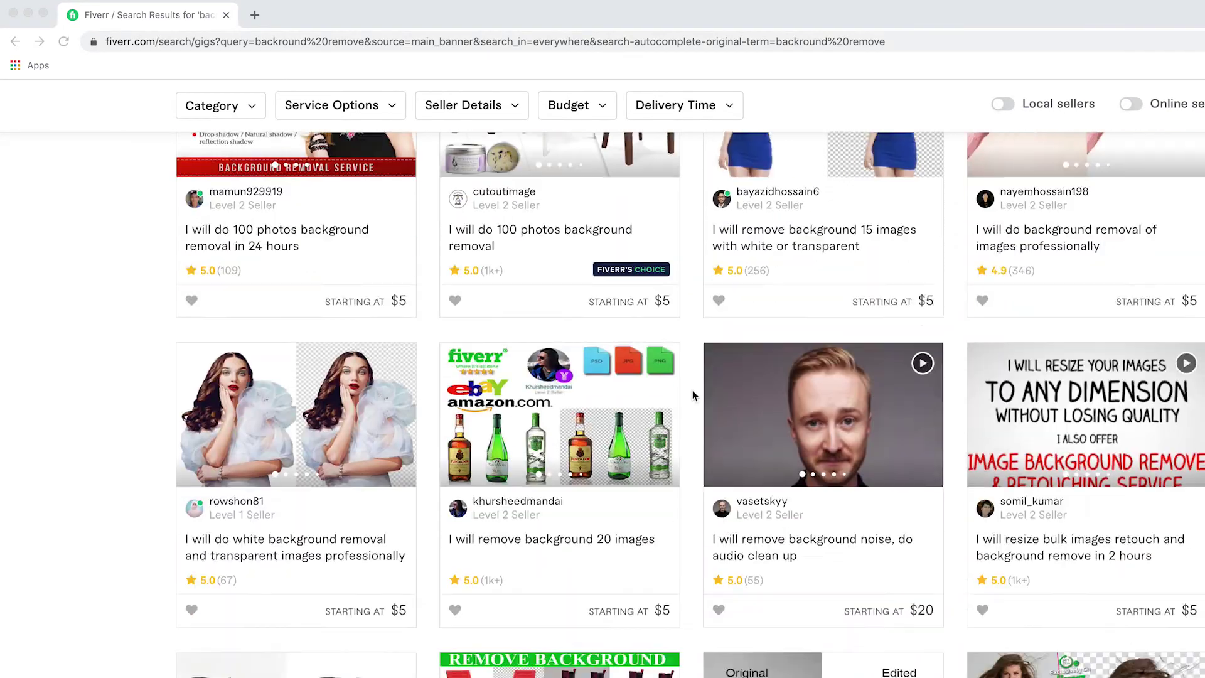
{"action": "scroll", "coordinate": [693, 395], "scroll_direction": "down", "scroll_amount": 10}
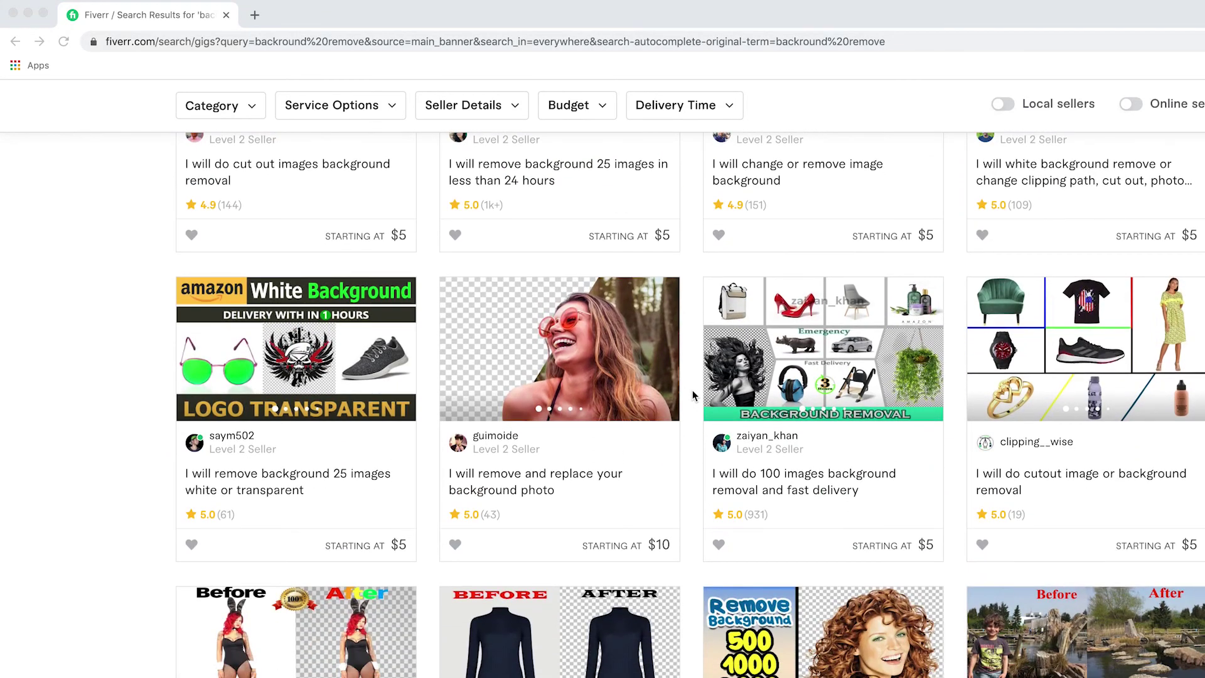
{"action": "scroll", "coordinate": [690, 393], "scroll_direction": "down", "scroll_amount": 9}
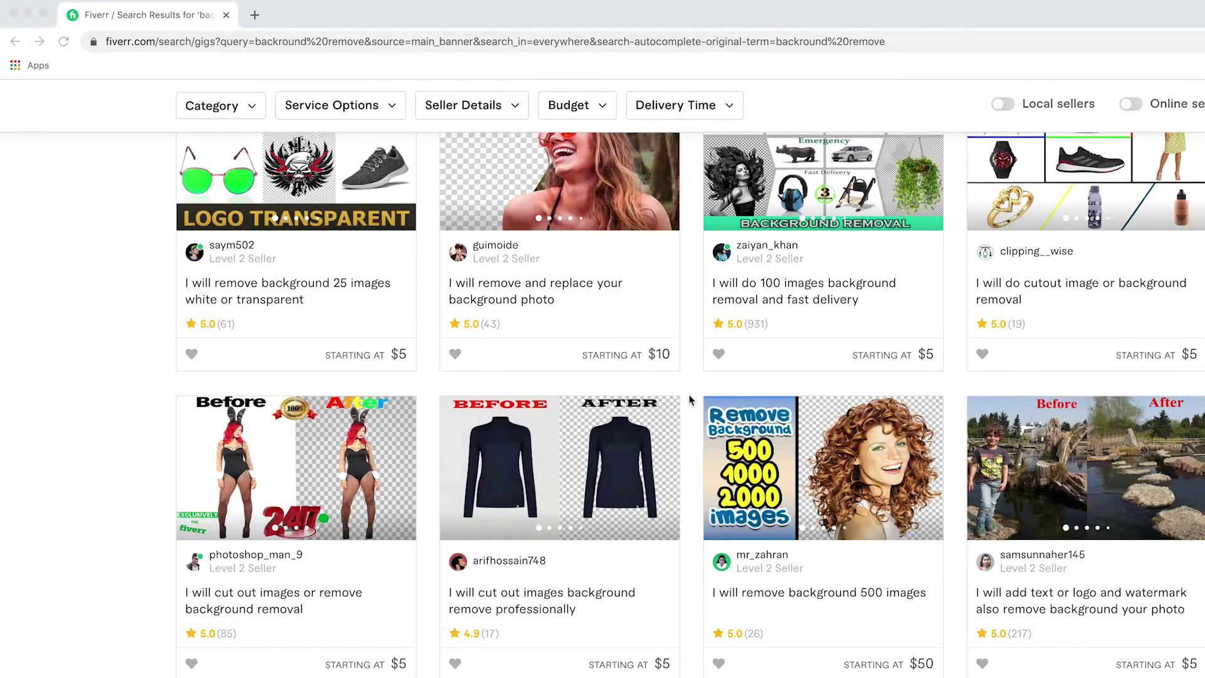
{"action": "scroll", "coordinate": [687, 394], "scroll_direction": "down", "scroll_amount": 1}
{"action": "scroll", "coordinate": [688, 395], "scroll_direction": "up", "scroll_amount": 20}
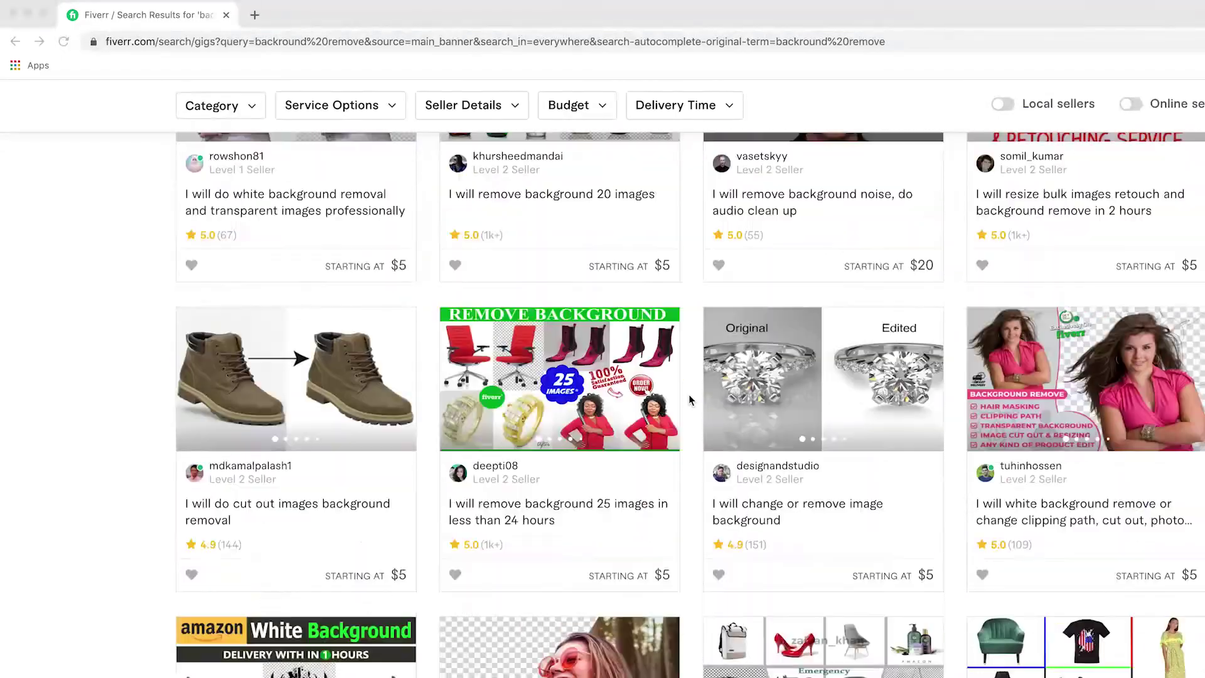
{"action": "scroll", "coordinate": [691, 400], "scroll_direction": "up", "scroll_amount": 3}
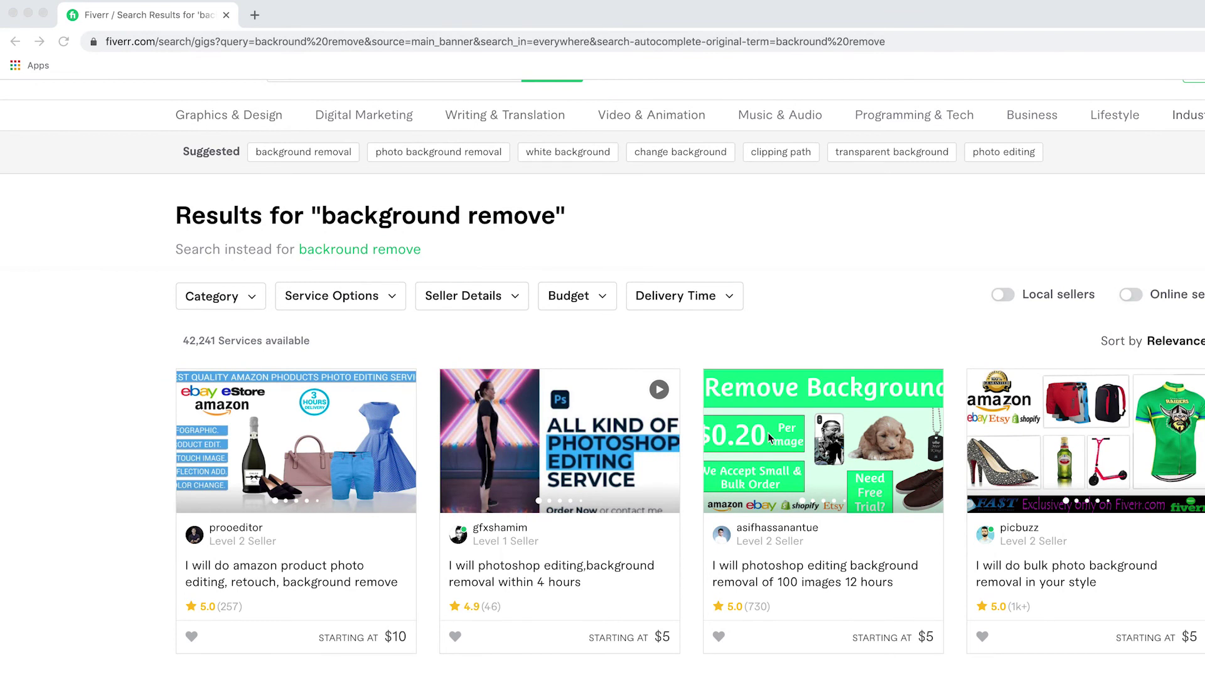
- Open the suggested search "background removal" and examine its service listings and starting prices
{"action": "left_click", "coordinate": [304, 153]}
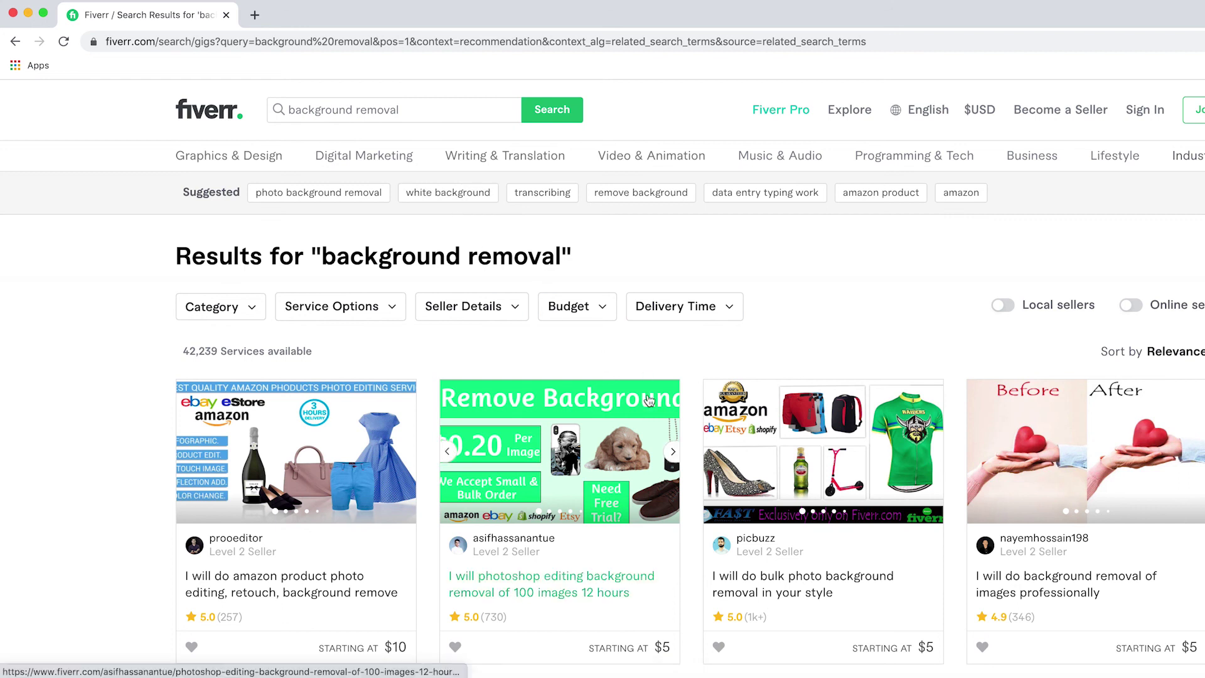
{"action": "scroll", "coordinate": [648, 400], "scroll_direction": "down", "scroll_amount": 5}
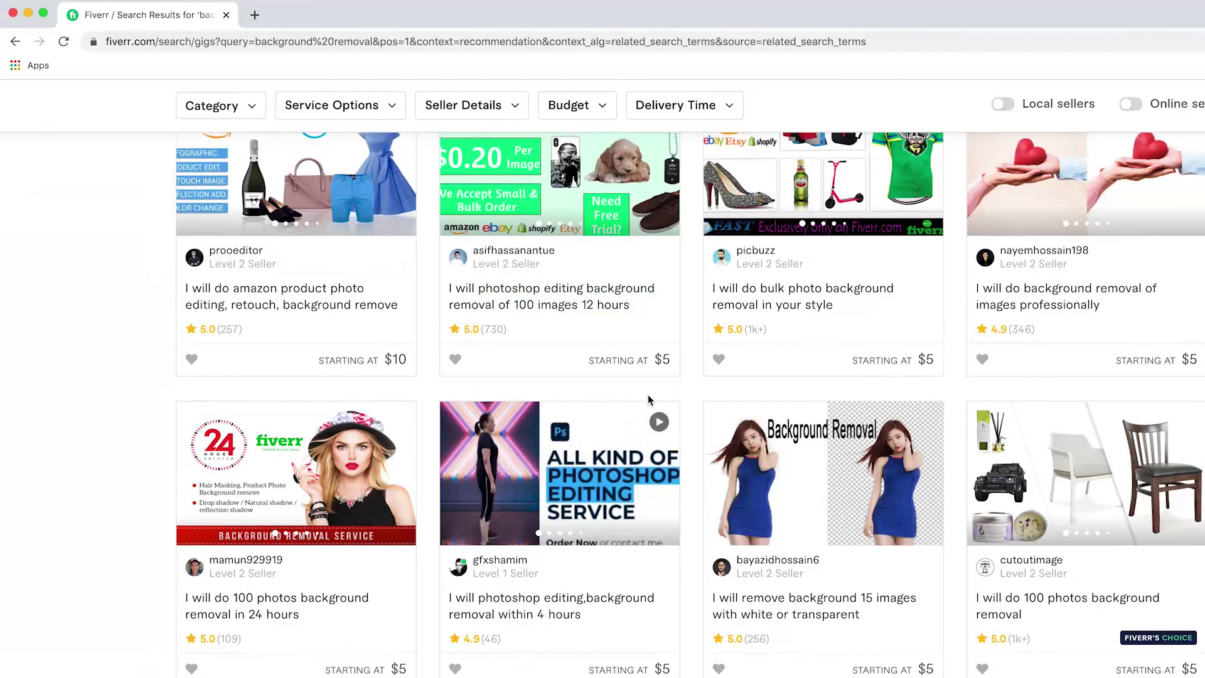
{"action": "scroll", "coordinate": [648, 400], "scroll_direction": "down", "scroll_amount": 5}
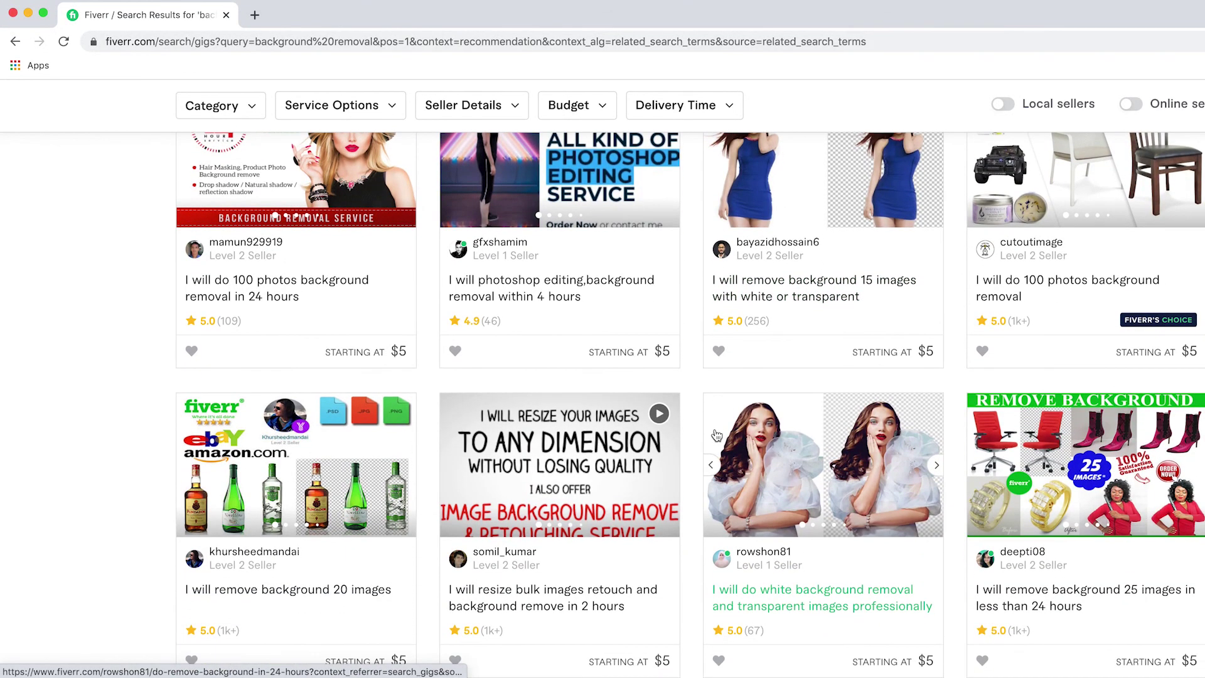
{"action": "scroll", "coordinate": [716, 435], "scroll_direction": "down", "scroll_amount": 3}
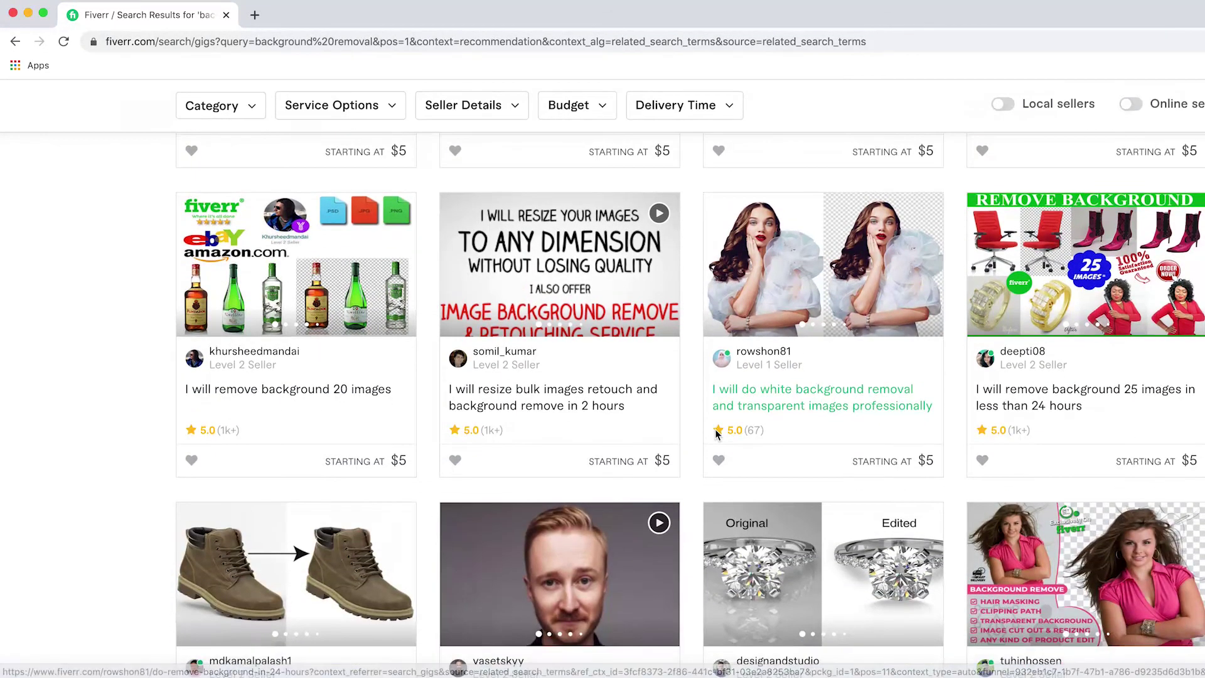
{"action": "scroll", "coordinate": [716, 434], "scroll_direction": "up", "scroll_amount": 4}
{"action": "scroll", "coordinate": [715, 434], "scroll_direction": "up", "scroll_amount": 1}
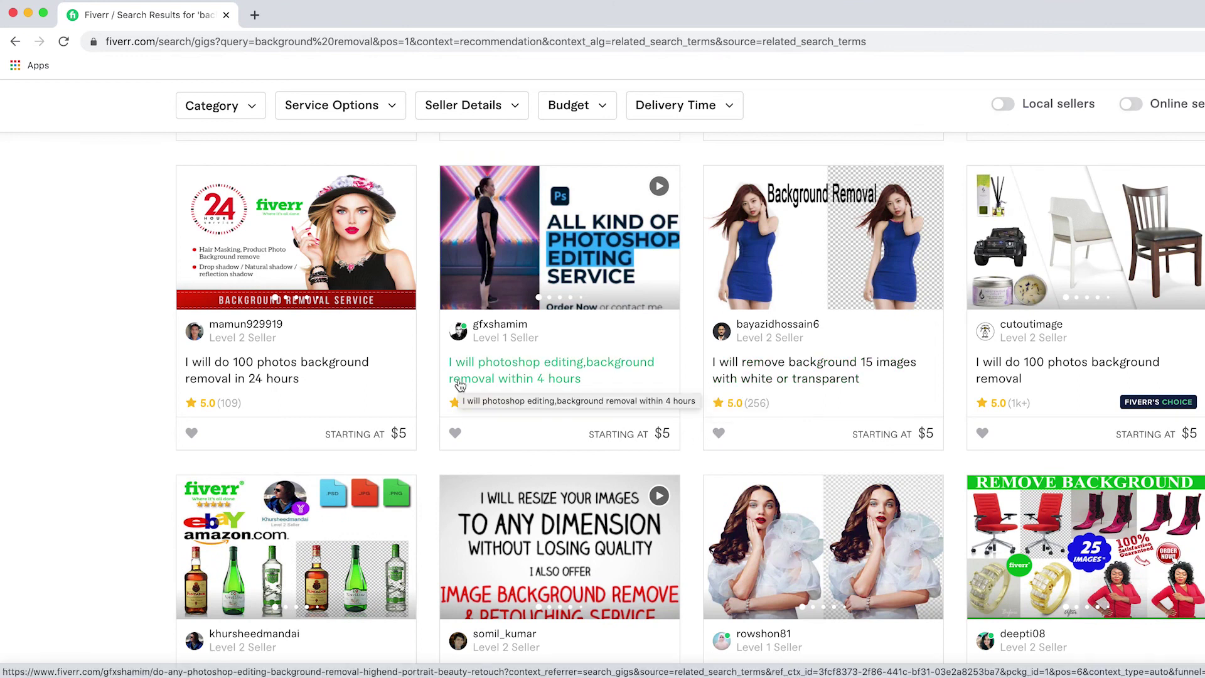
{"action": "scroll", "coordinate": [460, 384], "scroll_direction": "up", "scroll_amount": 7}
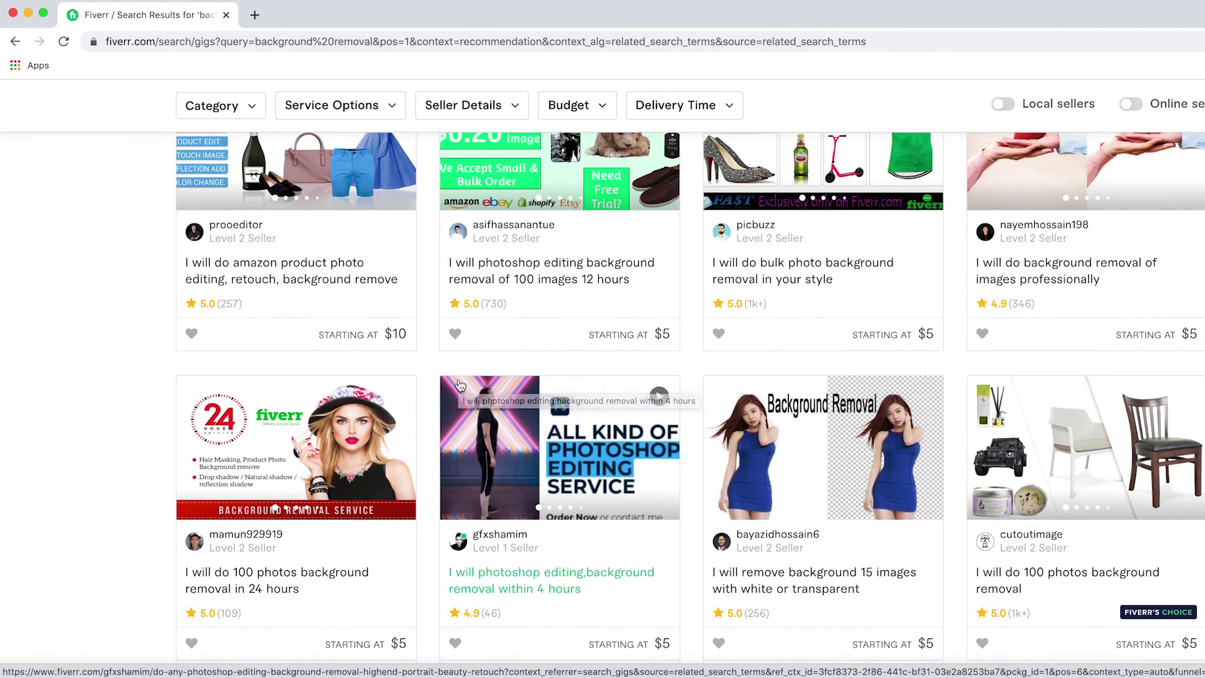